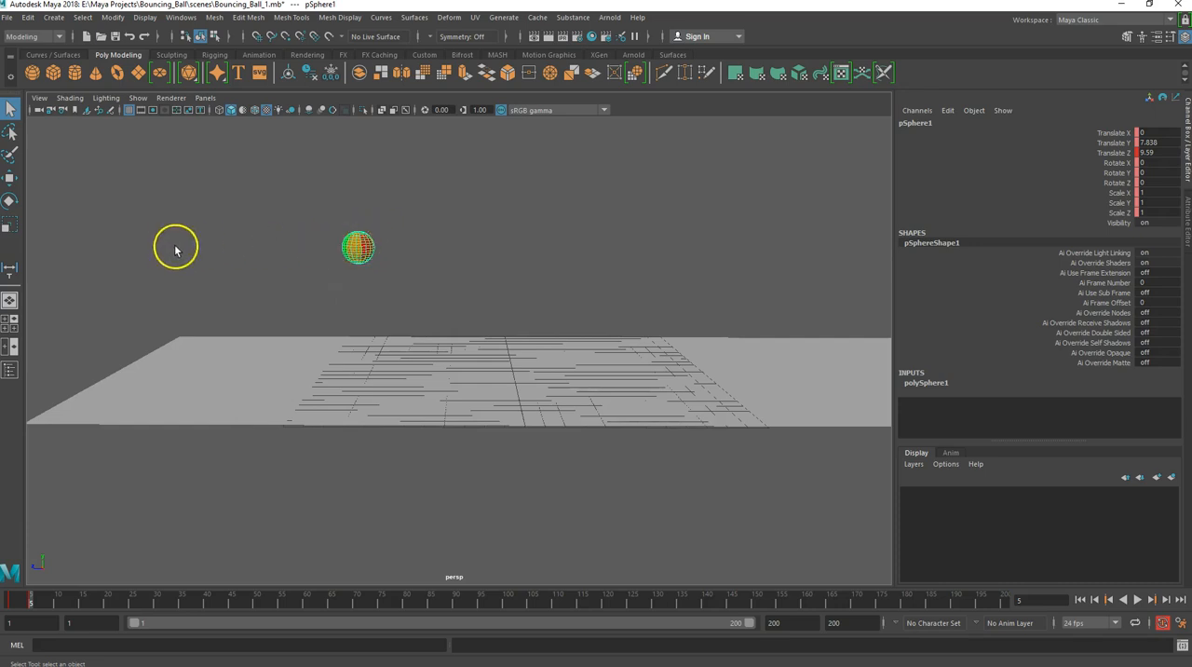
# - Select the ball's Translate, Rotate and Scale channels and lower it at frame 5 to a Translate Y of about 0.844
pyautogui.moveTo(32, 606)
pyautogui.mouseDown()
pyautogui.moveTo(10, 608)
pyautogui.moveTo(33, 609)
pyautogui.mouseUp()
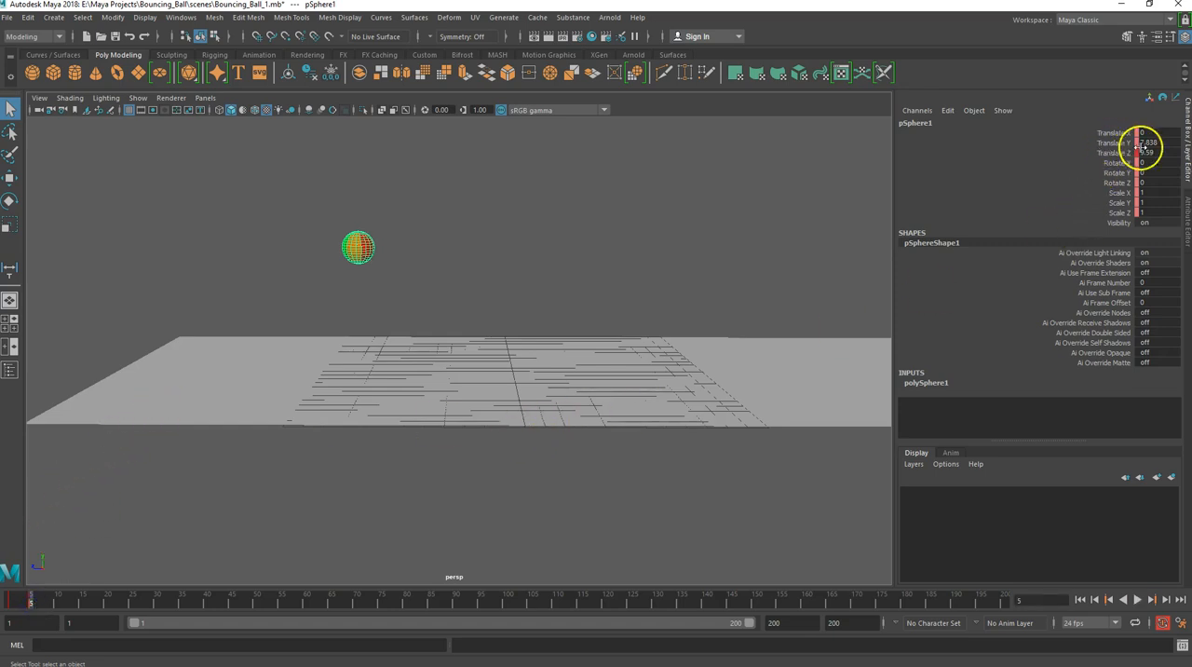
pyautogui.moveTo(1108, 132); pyautogui.dragTo(1107, 212)
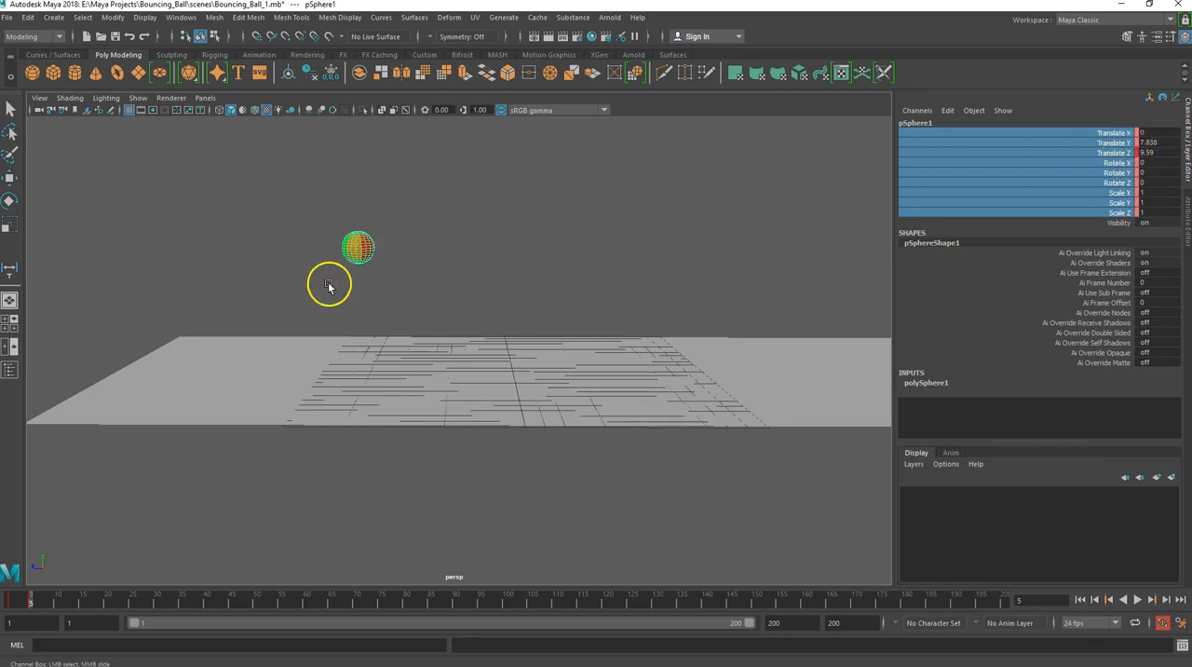
pyautogui.moveTo(30, 600)
pyautogui.mouseDown()
pyautogui.moveTo(14, 603)
pyautogui.moveTo(37, 603)
pyautogui.mouseUp()
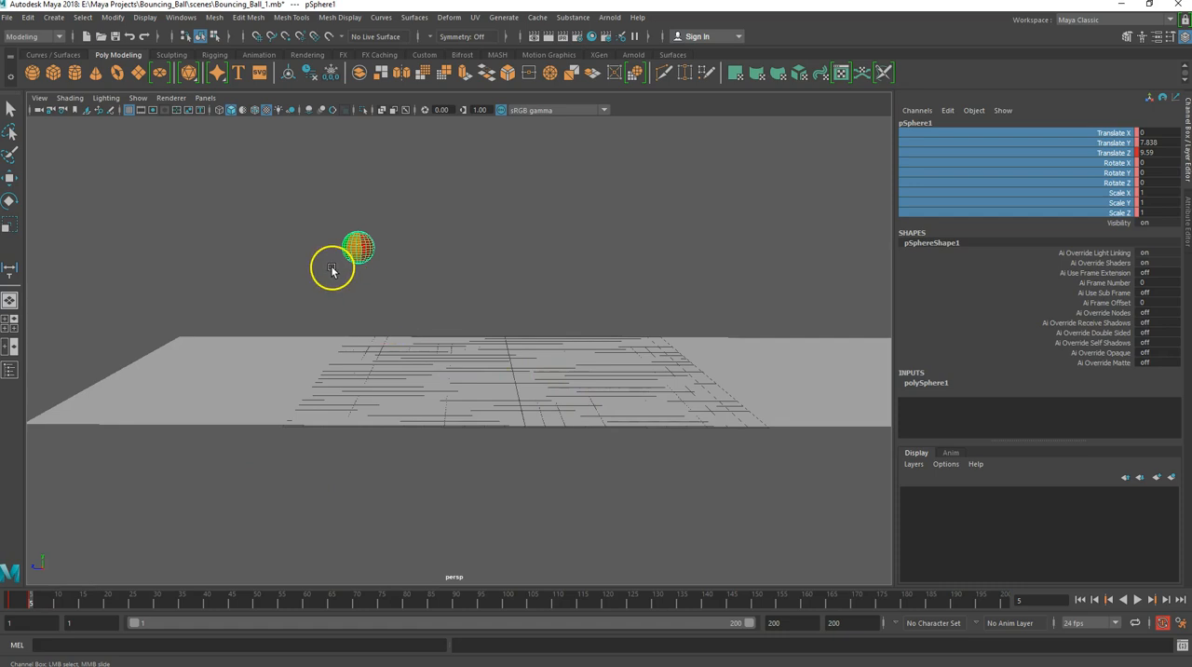
pyautogui.press('w')
pyautogui.moveTo(357, 216); pyautogui.dragTo(354, 326)
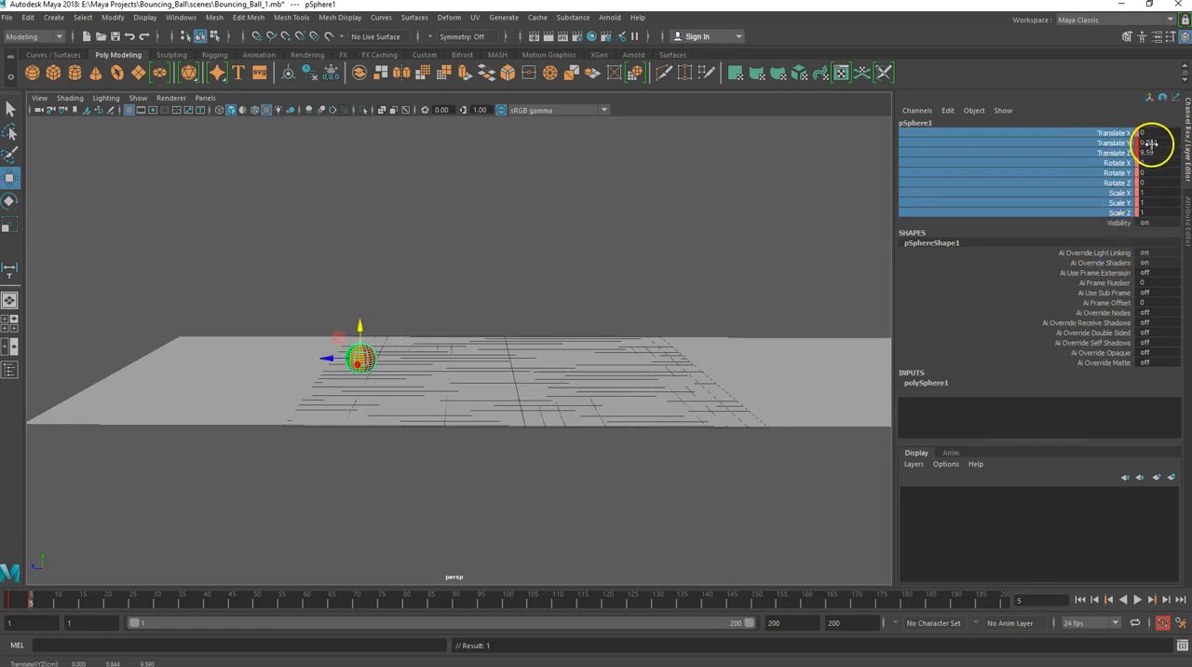
pyautogui.moveTo(27, 601)
pyautogui.mouseDown()
pyautogui.moveTo(7, 604)
pyautogui.moveTo(31, 605)
pyautogui.mouseUp()
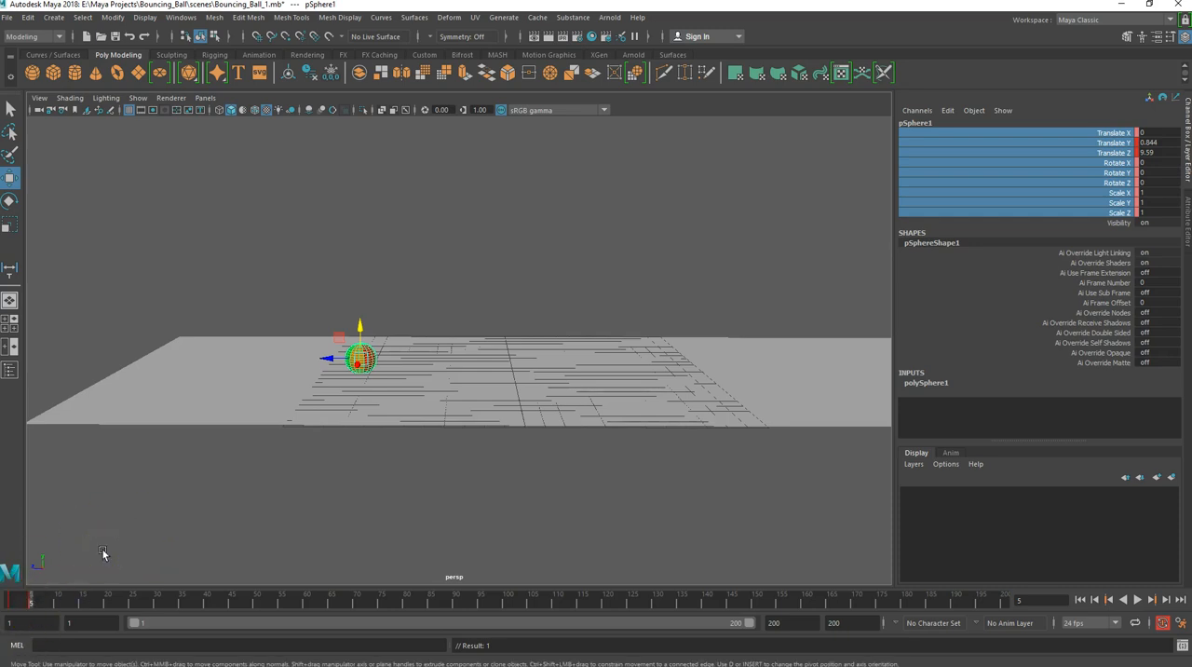
# - Cut the ball's keyframe at frame 5 and paste it at frame 10
pyautogui.rightClick(30, 602)
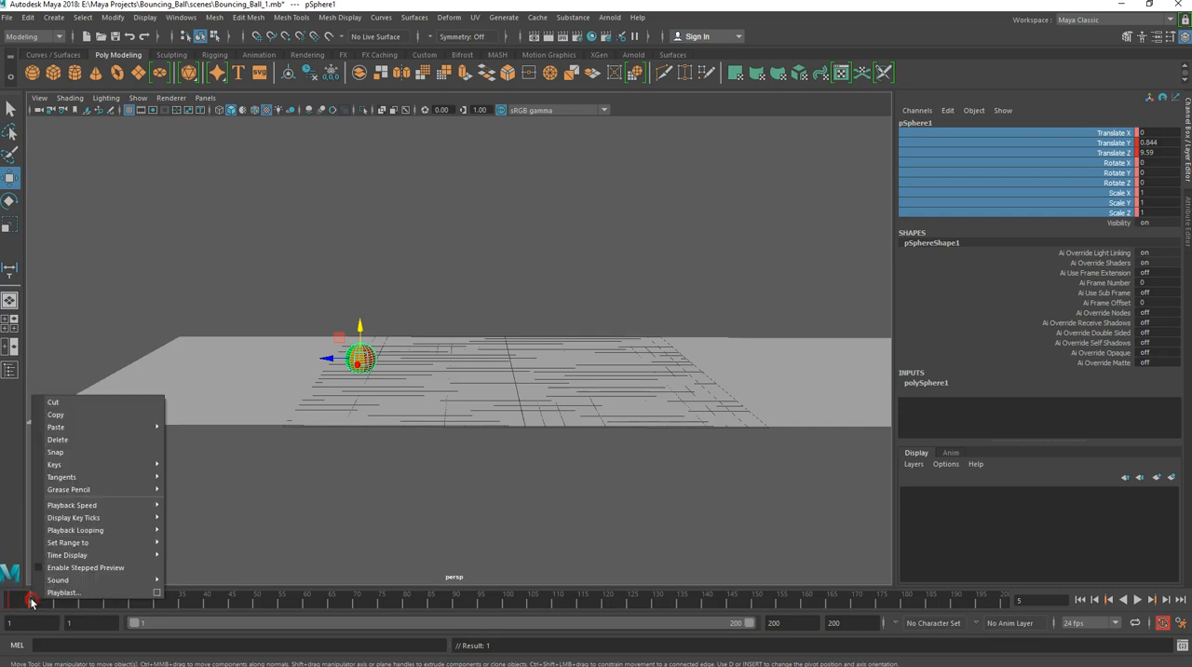
pyautogui.click(34, 607)
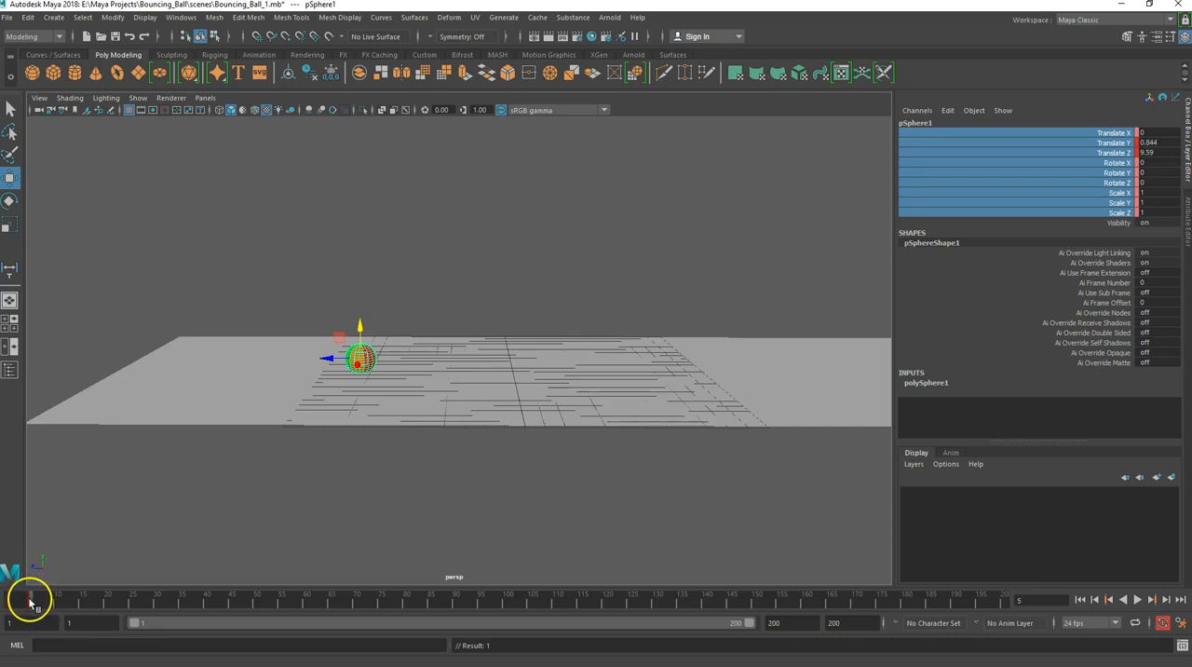
pyautogui.rightClick(30, 602)
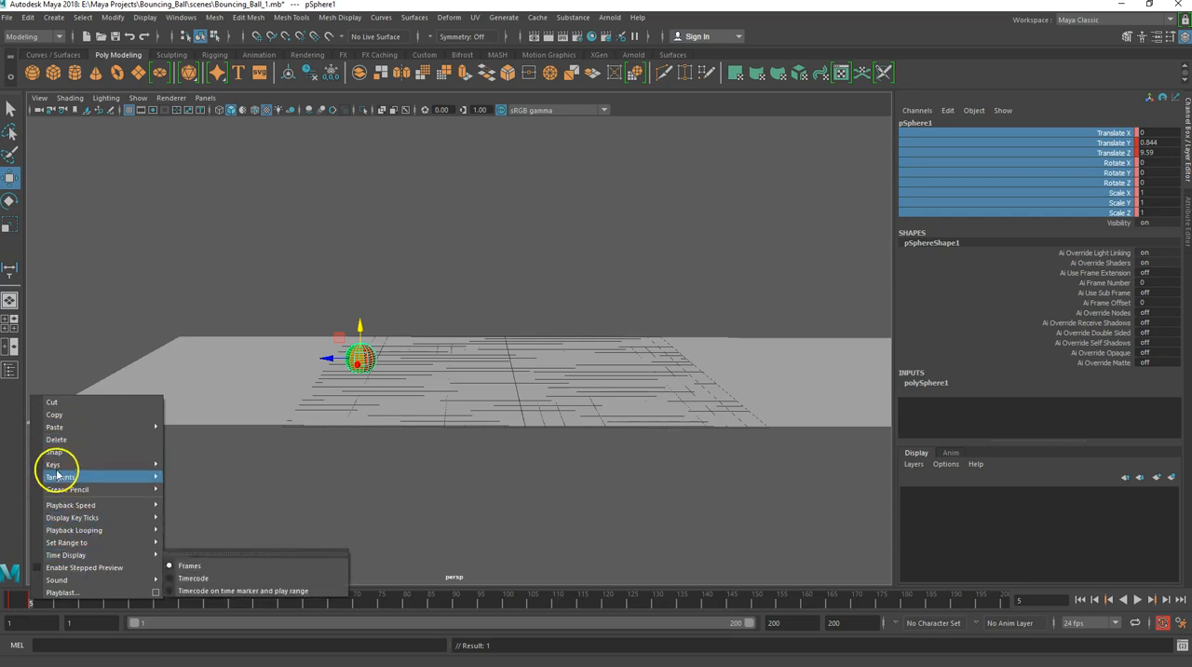
pyautogui.click(51, 402)
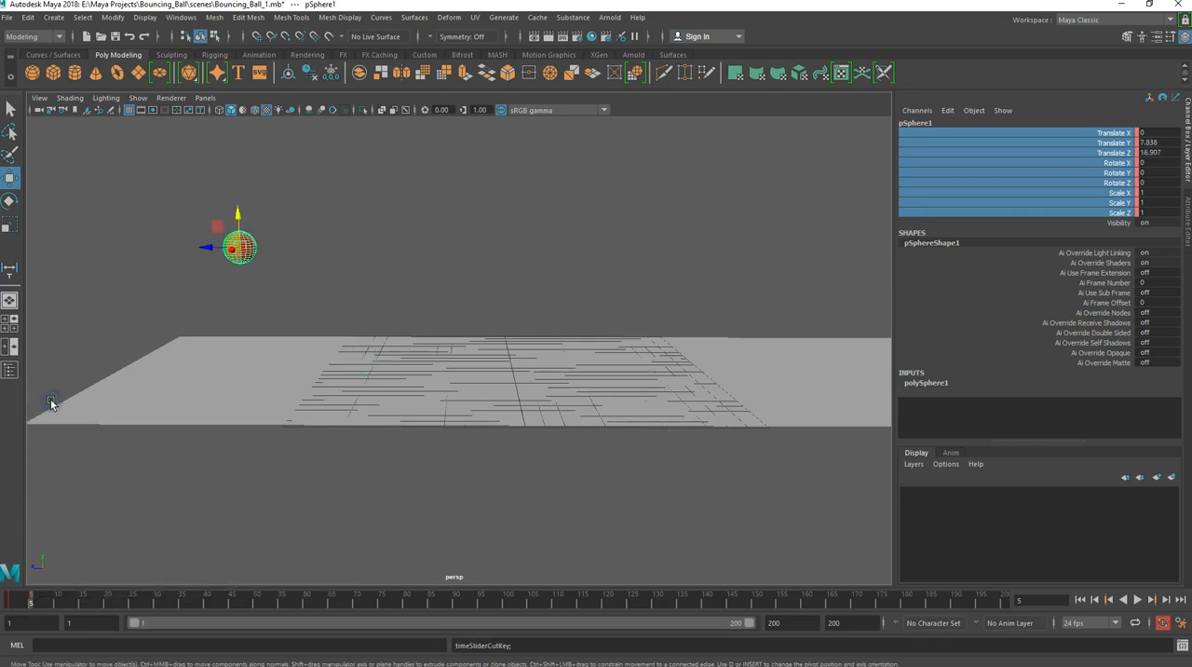
pyautogui.rightClick(55, 603)
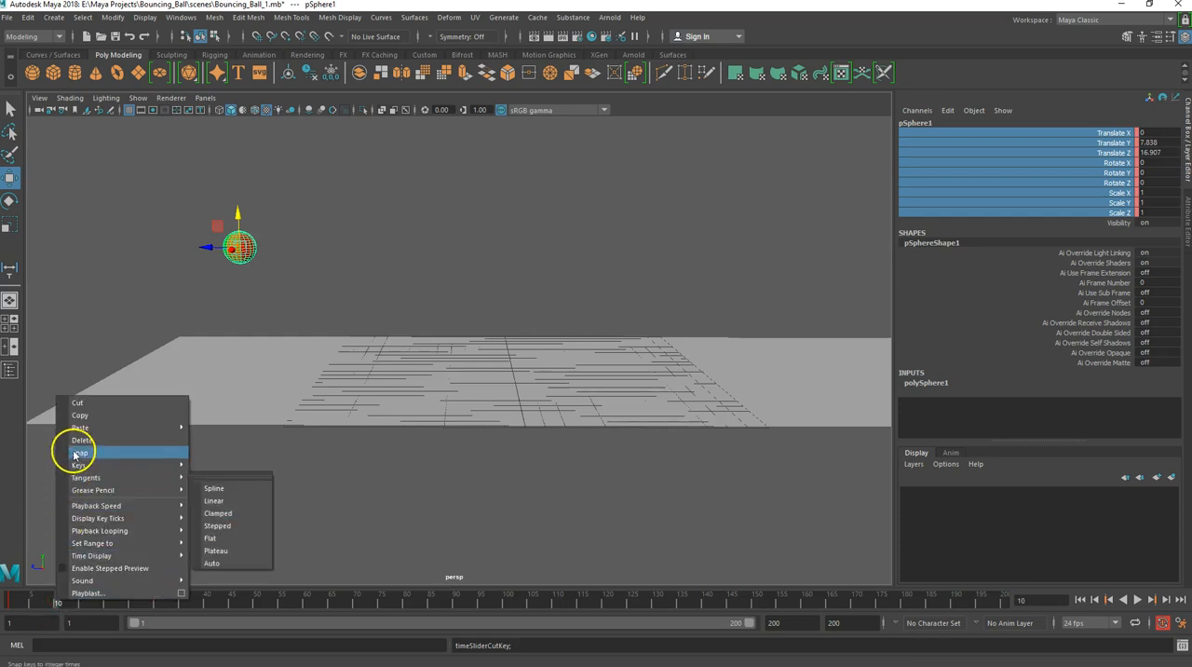
pyautogui.moveTo(81, 429)
pyautogui.click(209, 438)
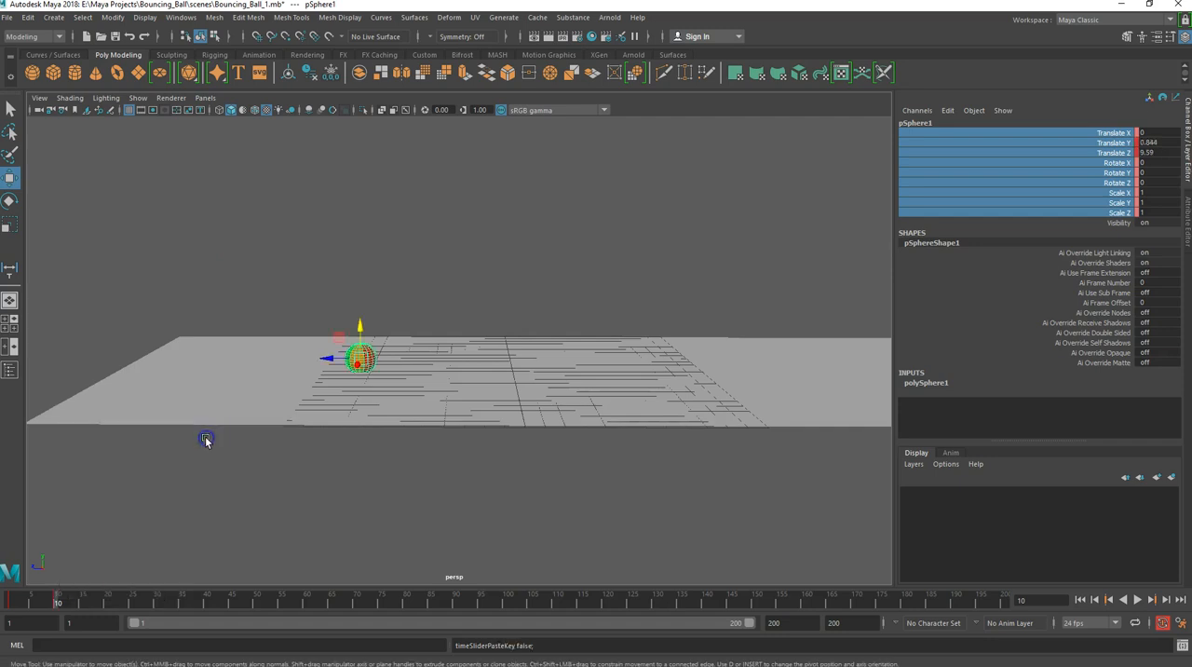
# - Delete the ball's keyframe at frame 10 and return to frame 1
pyautogui.moveTo(56, 603)
pyautogui.mouseDown()
pyautogui.moveTo(14, 604)
pyautogui.moveTo(59, 609)
pyautogui.mouseUp()
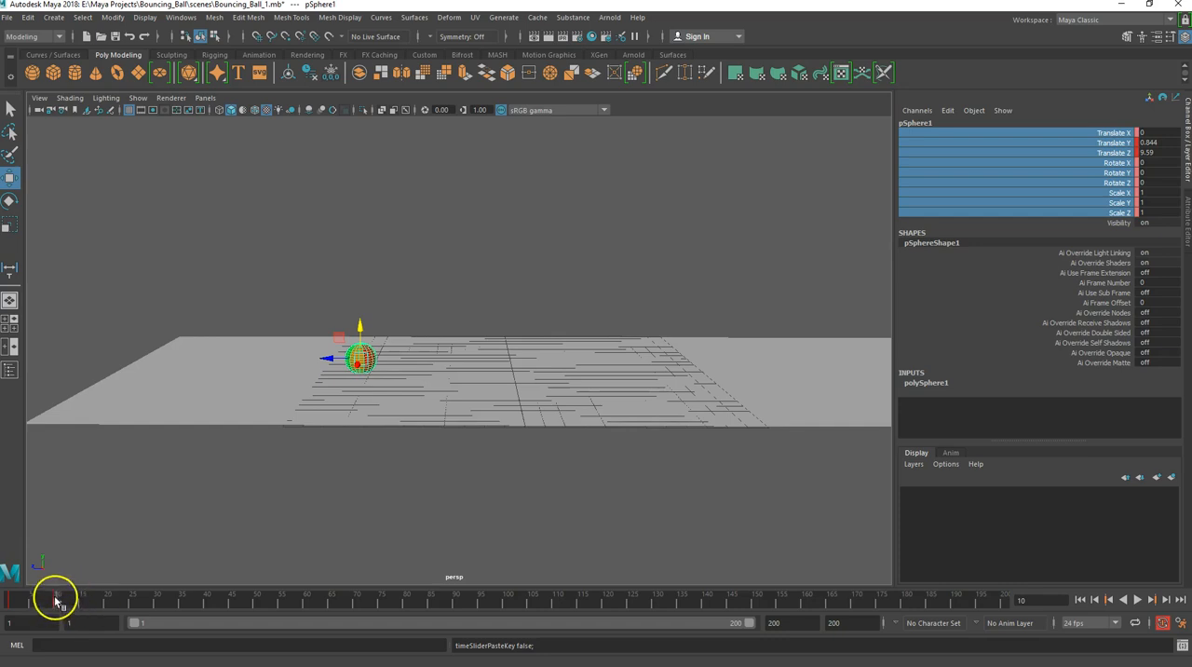
pyautogui.rightClick(56, 600)
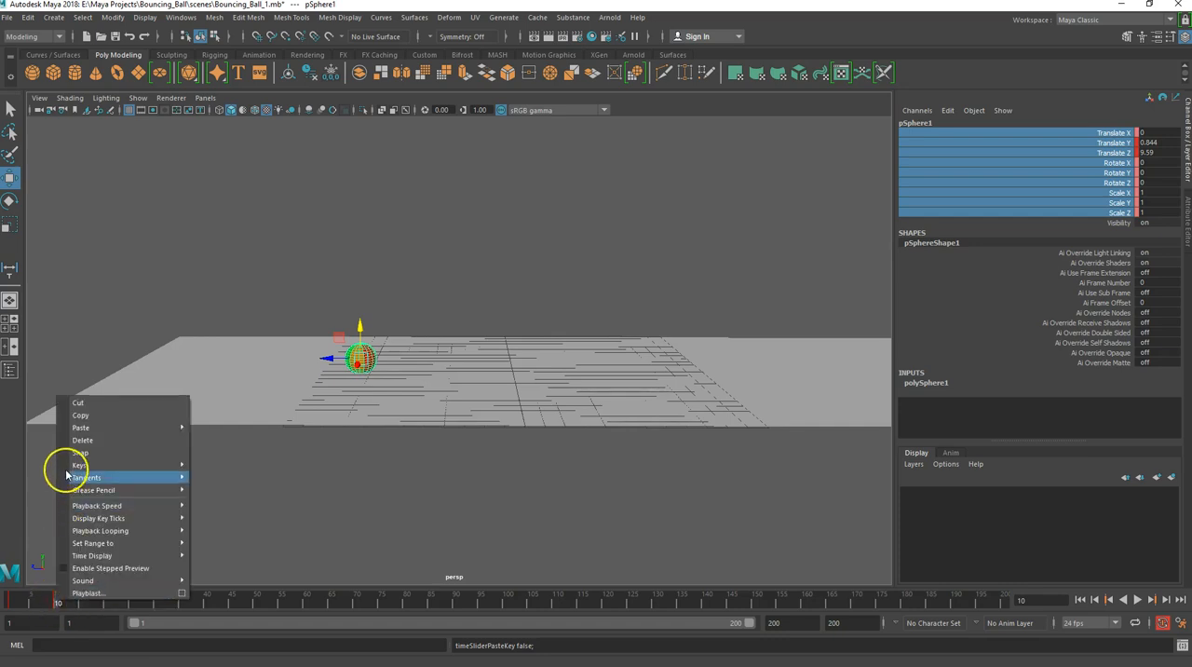
pyautogui.click(87, 441)
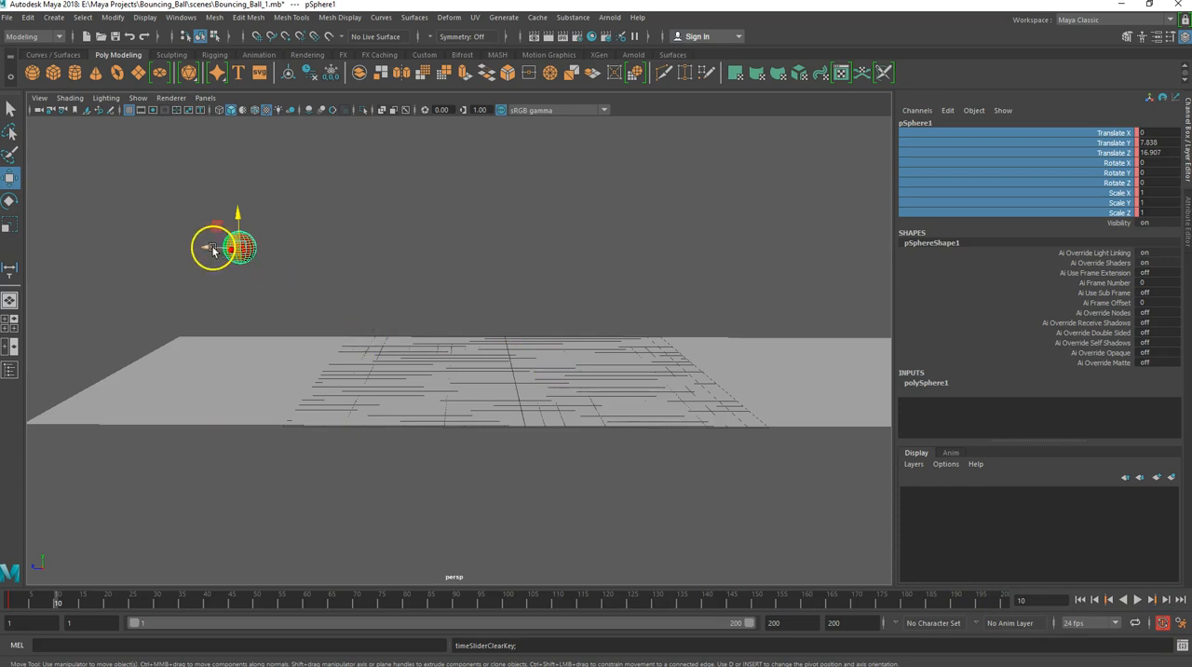
pyautogui.moveTo(57, 599); pyautogui.dragTo(11, 597)
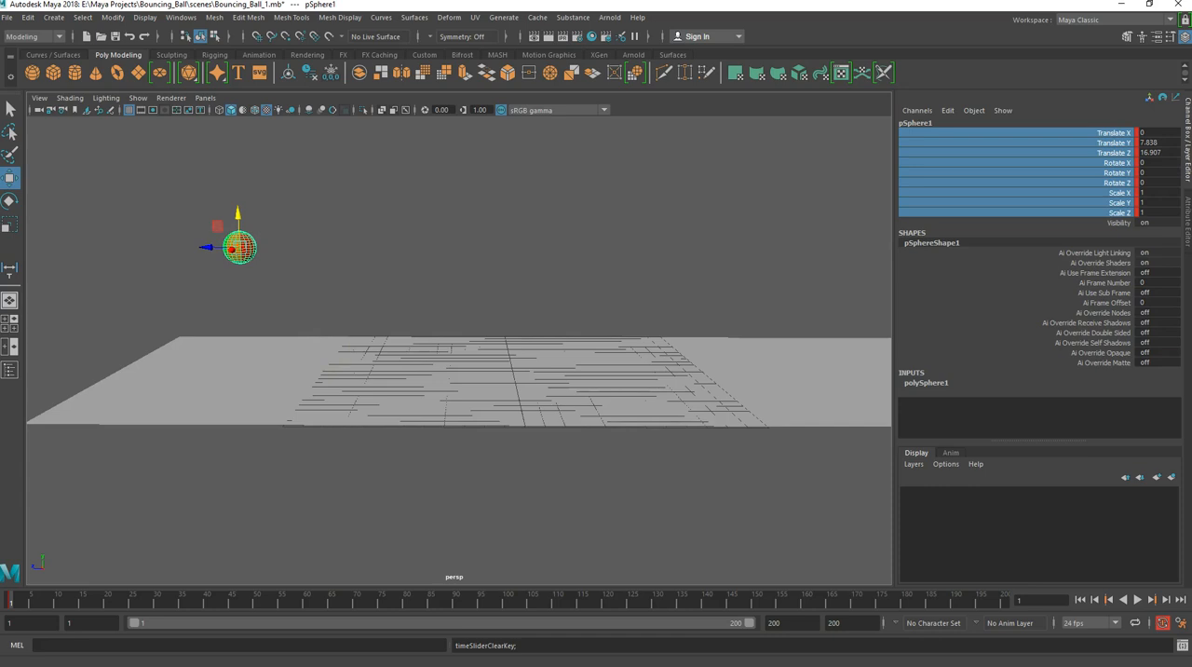
# - Switch to the browser and review the beach ball weight search and the Splat Calculator's fall parameters and results for a 6 m drop
pyautogui.moveTo(0, 91); pyautogui.dragTo(485, 142)
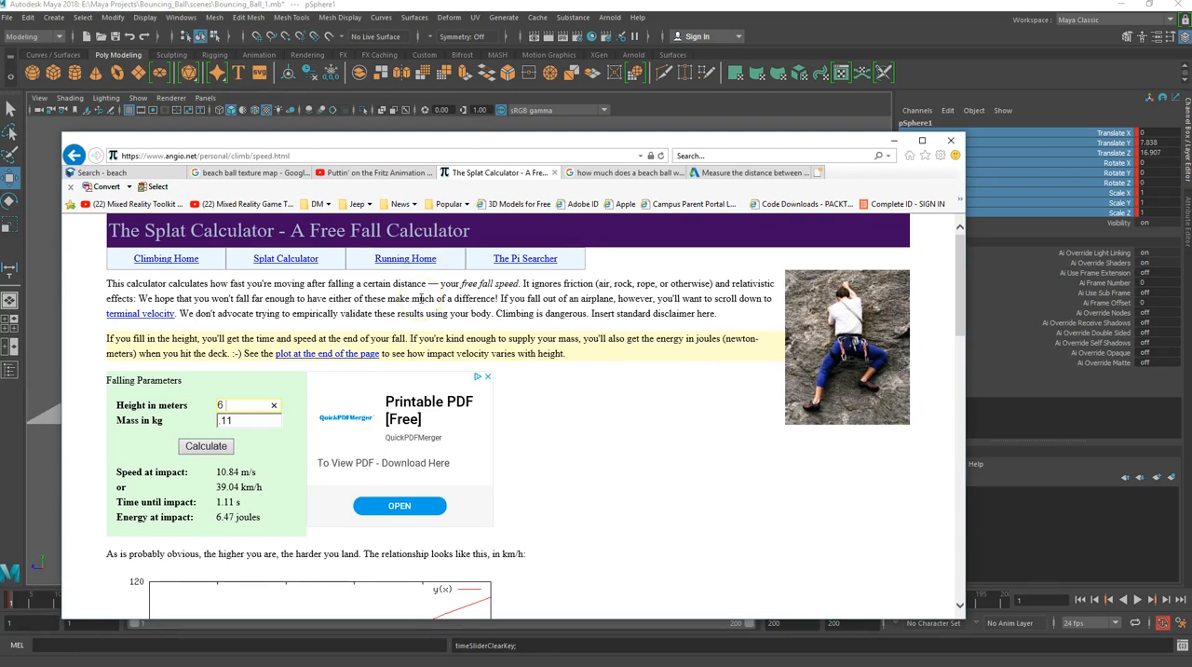
pyautogui.click(624, 172)
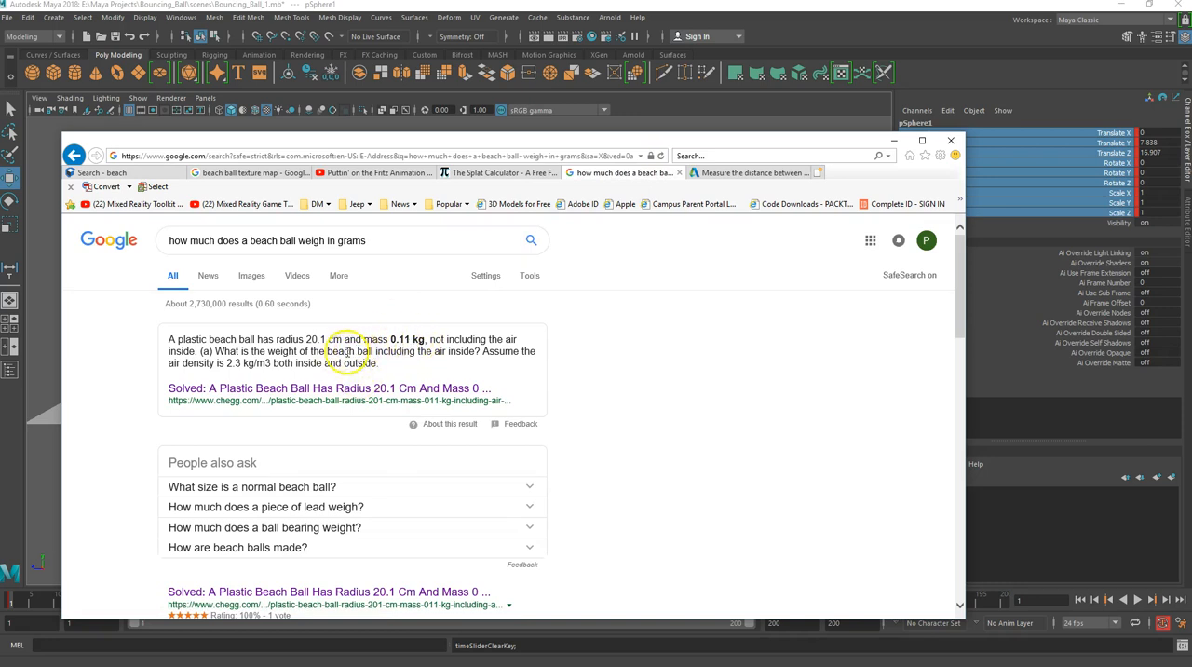
pyautogui.click(501, 173)
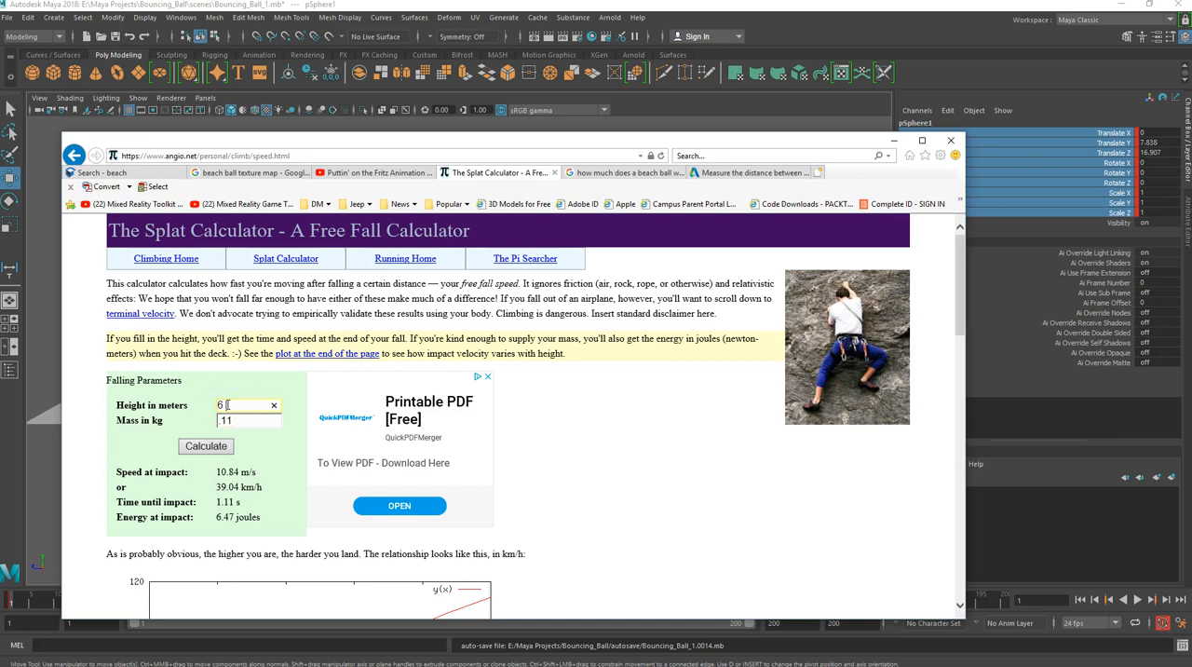
pyautogui.scroll(-4, 577, 468)
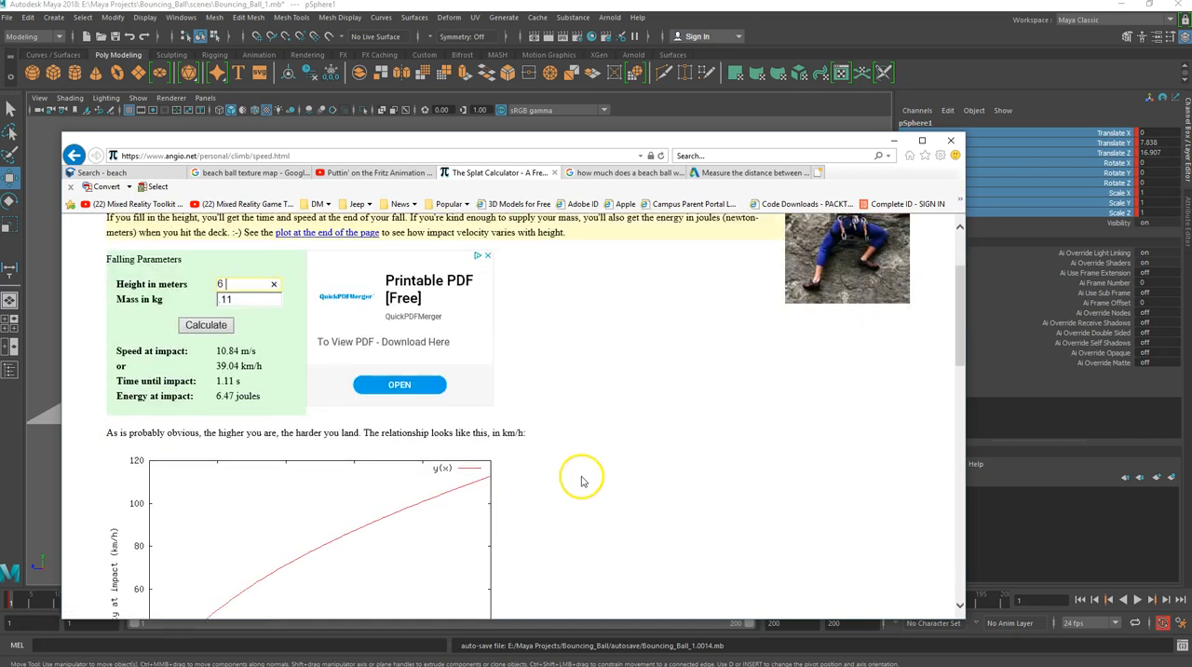
pyautogui.scroll(4, 577, 468)
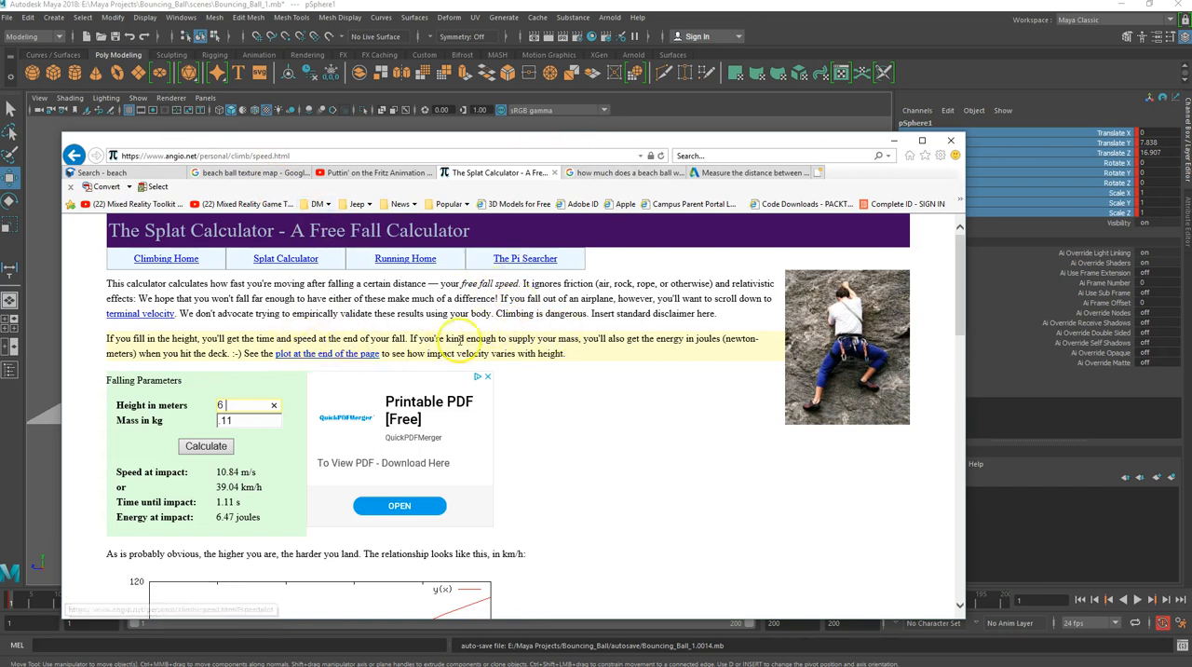
pyautogui.moveTo(559, 140); pyautogui.dragTo(0, 131)
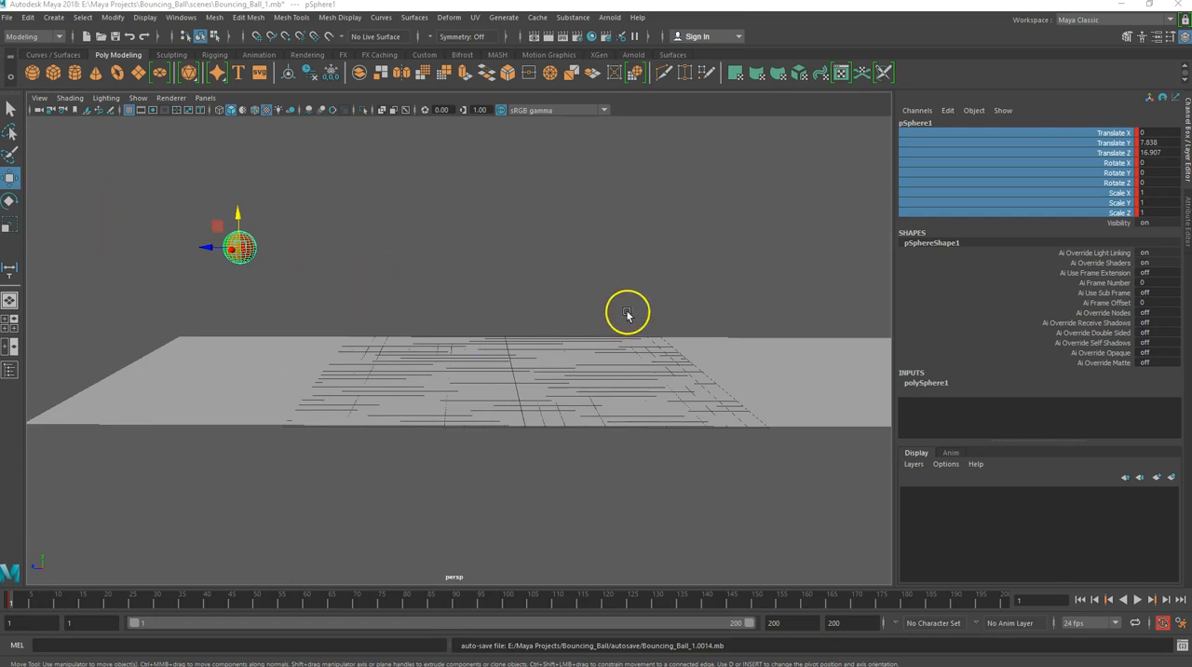
# - Turn off automatic keyframing and switch the workspace from Maya Classic to Animation
pyautogui.click(1162, 625)
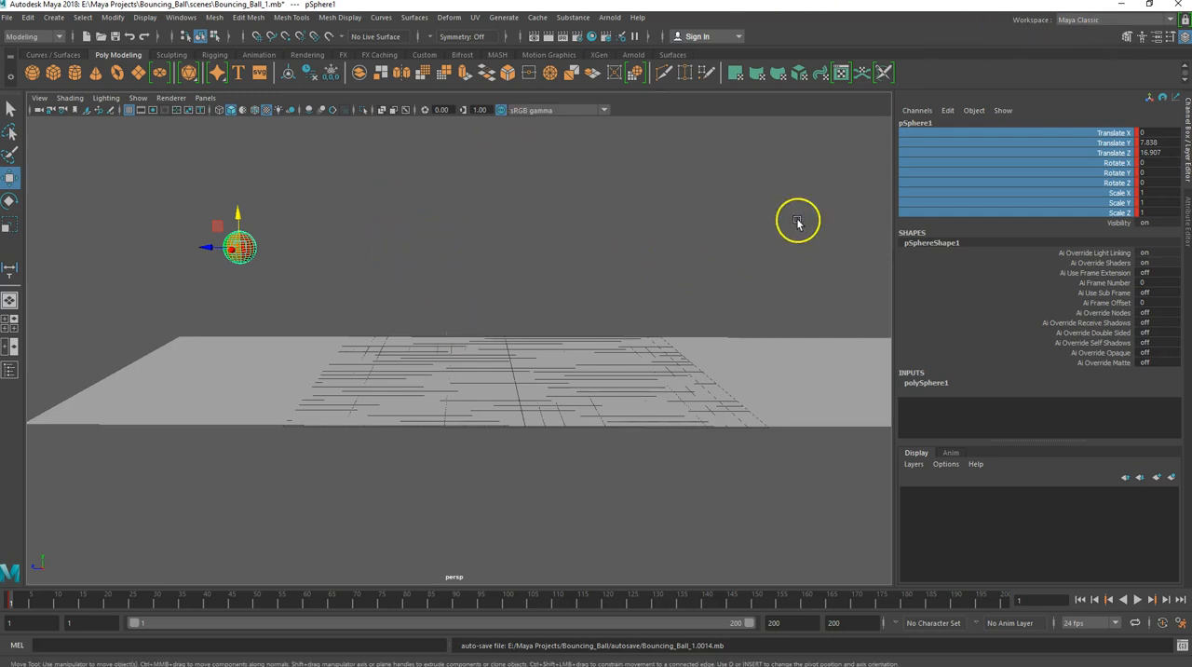
pyautogui.click(1169, 19)
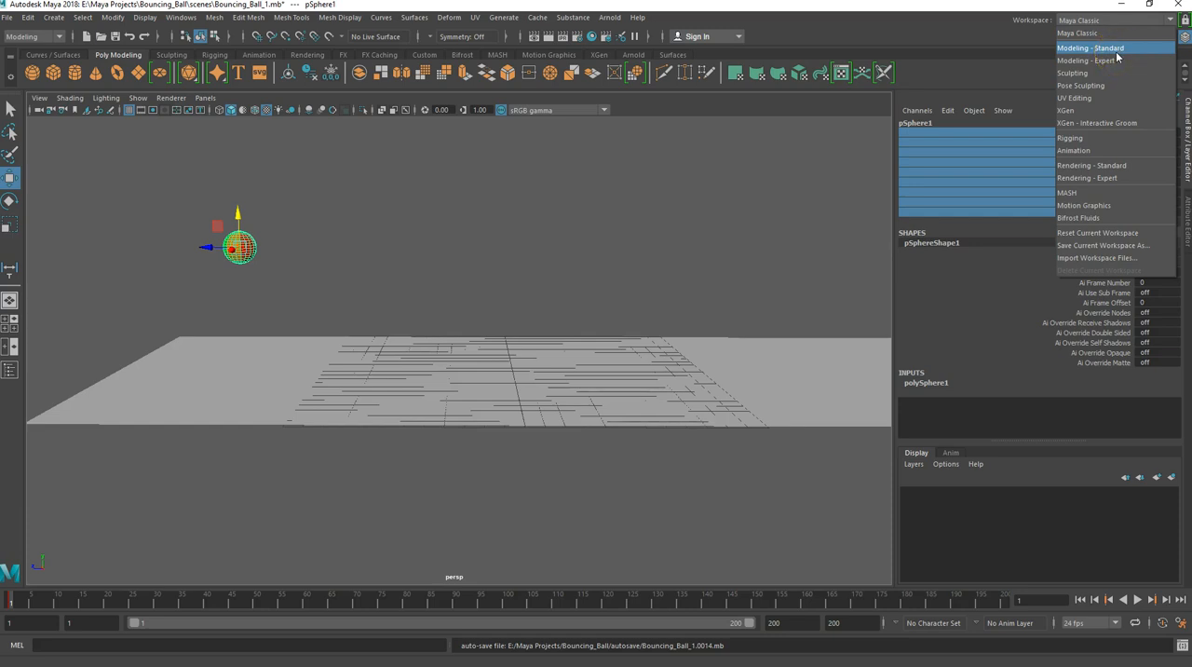
pyautogui.click(1089, 155)
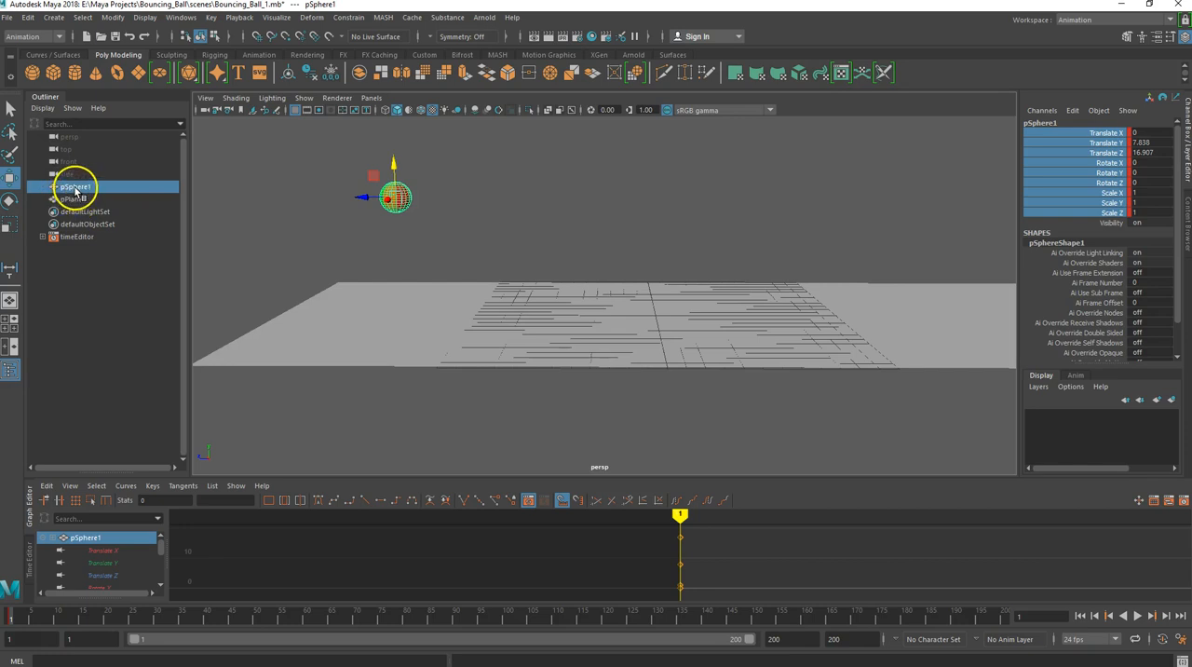
# - Rename the sphere Beach_Ball and the plane Ground
pyautogui.click(377, 338)
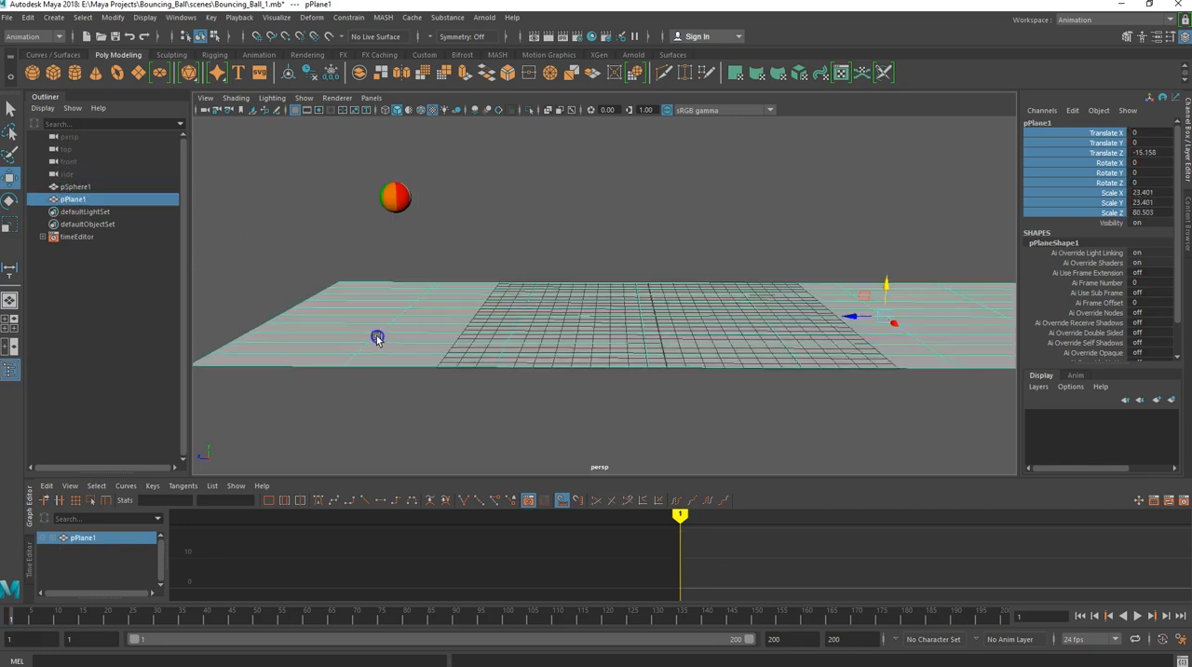
pyautogui.click(83, 186)
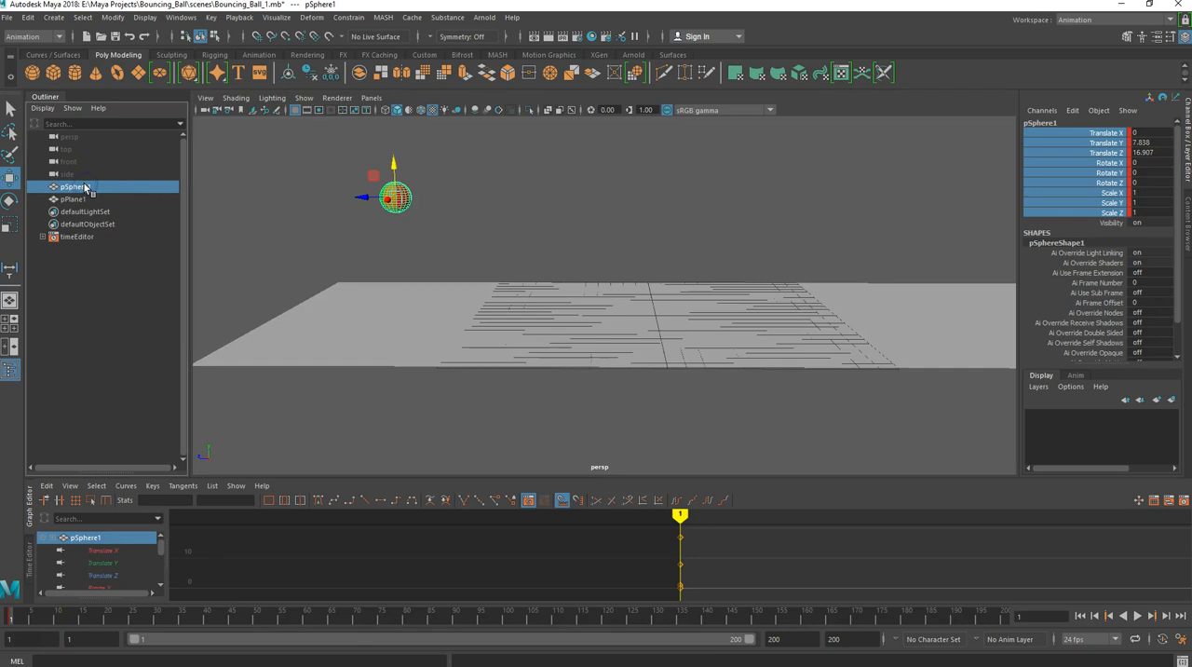
pyautogui.doubleClick(82, 186)
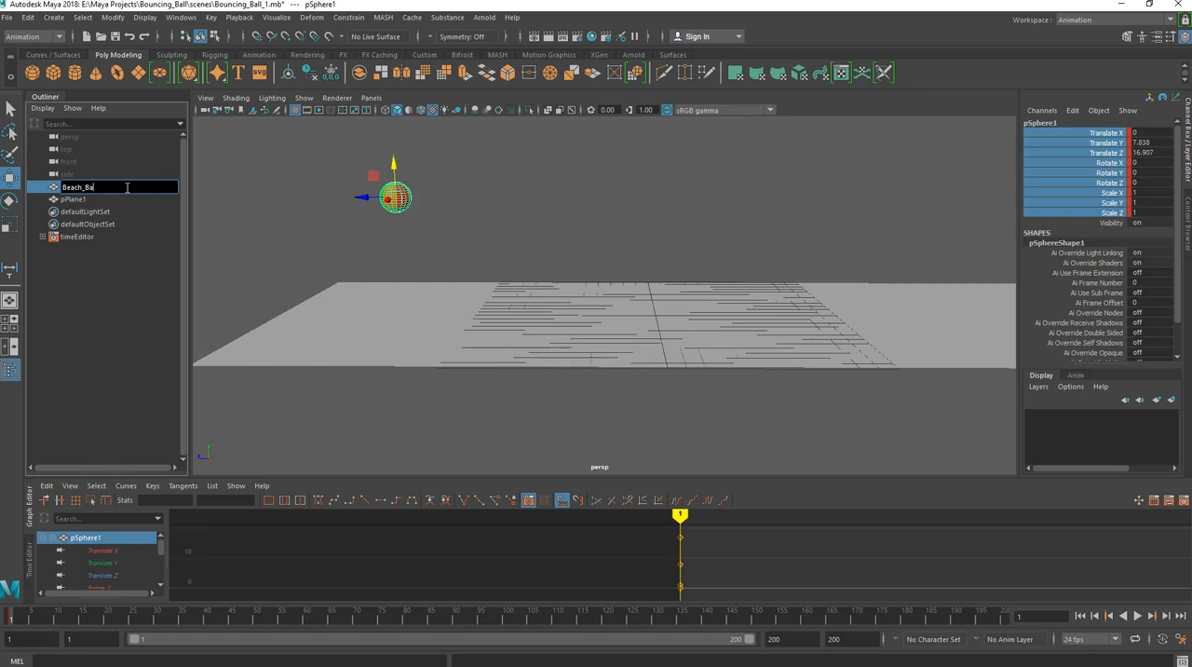
pyautogui.doubleClick(73, 199)
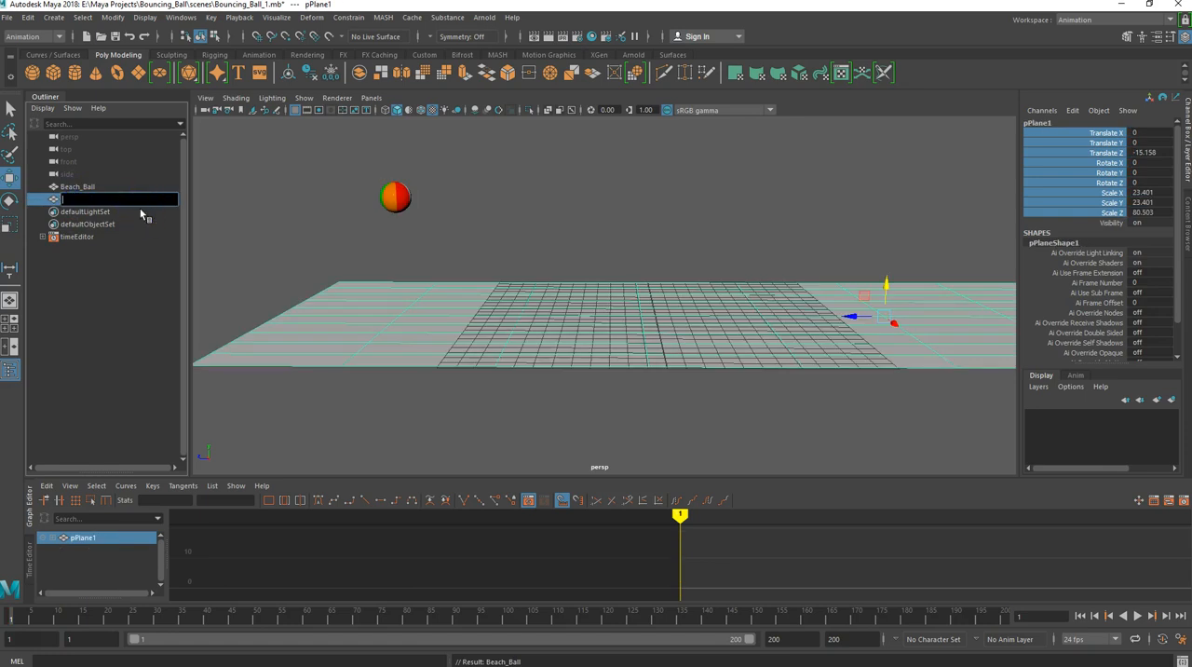
pyautogui.write('Ground')
# - Rename the beach ball's aiStandardSurface material as Beach_Ball1 and close the Attribute Editor
pyautogui.click(78, 188)
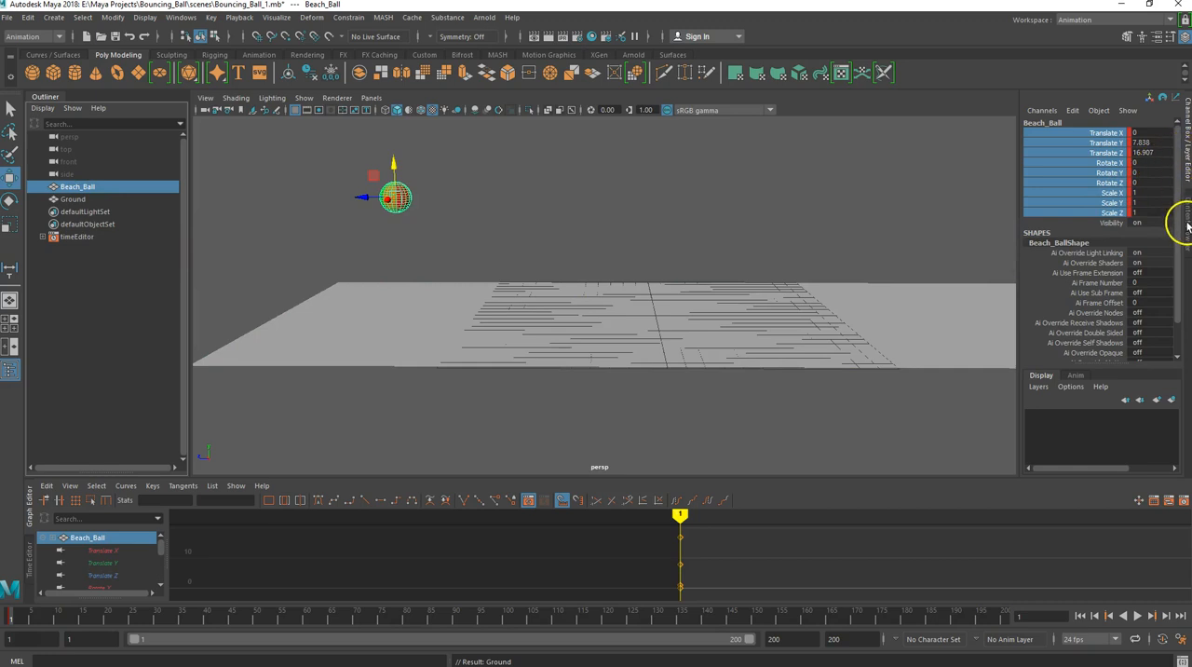
pyautogui.click(1162, 37)
pyautogui.moveTo(246, 113); pyautogui.dragTo(529, 124)
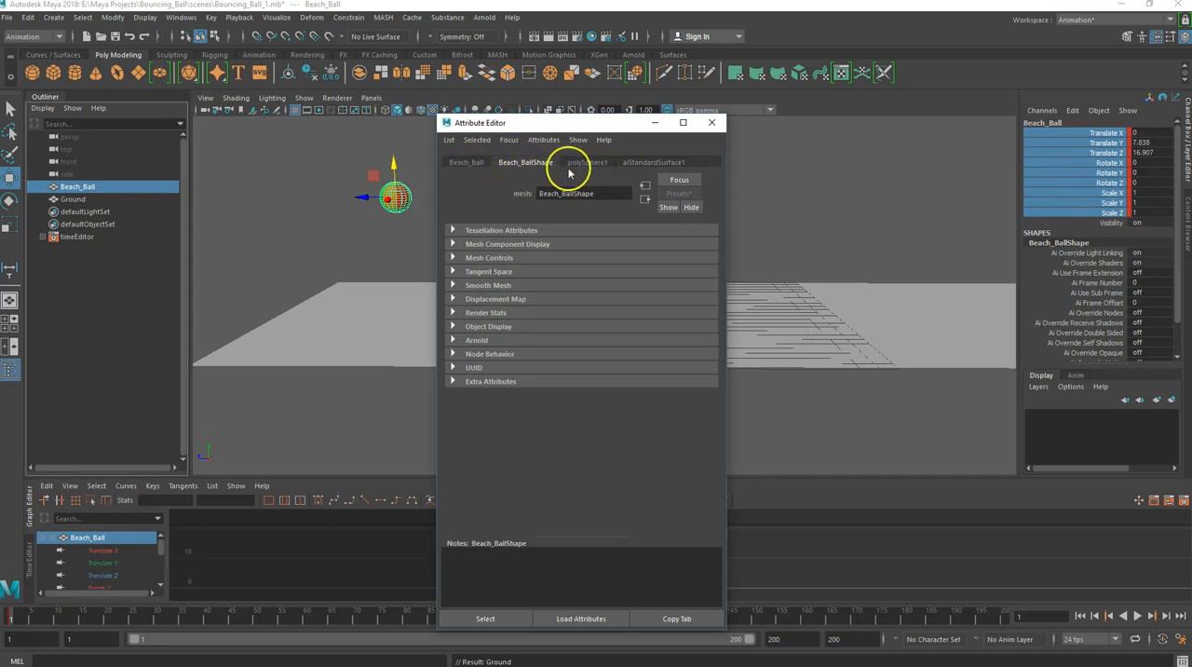
pyautogui.click(640, 164)
pyautogui.click(606, 193)
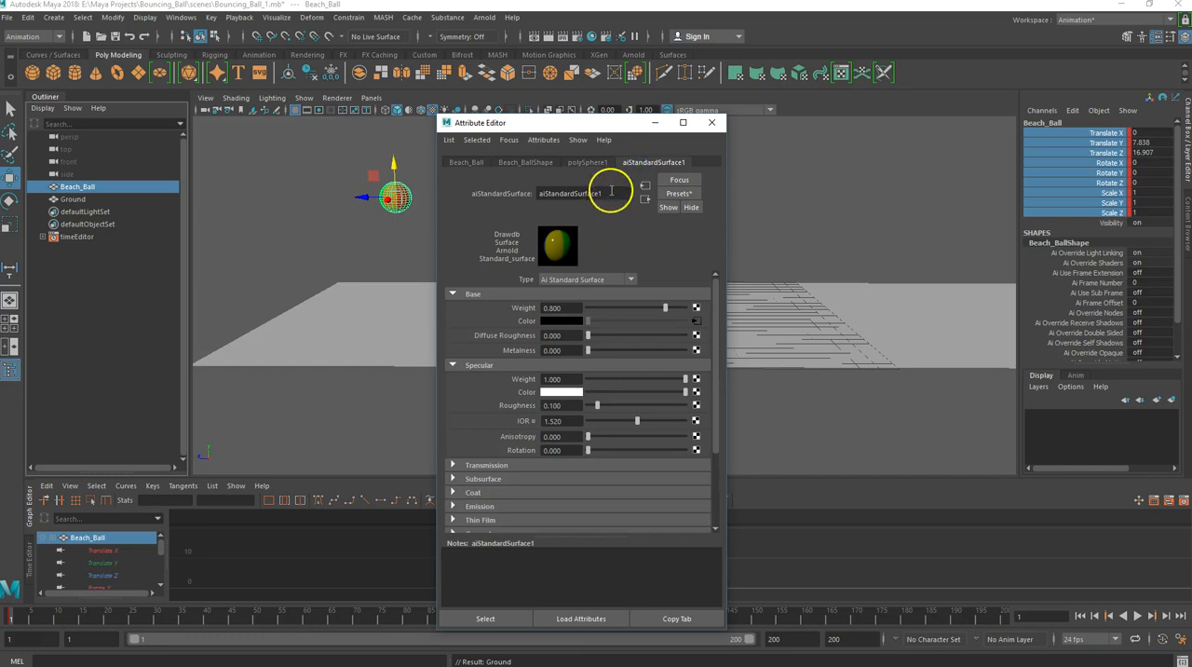
pyautogui.write('Beach_Ball1')
pyautogui.press('Return')
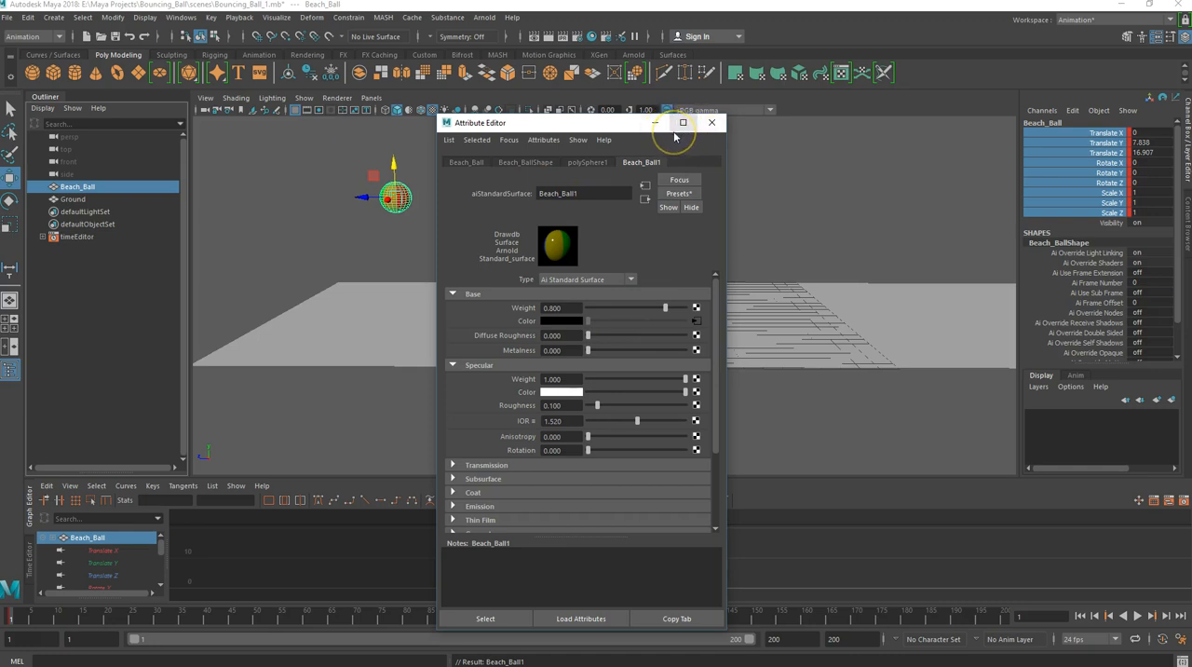
pyautogui.click(712, 122)
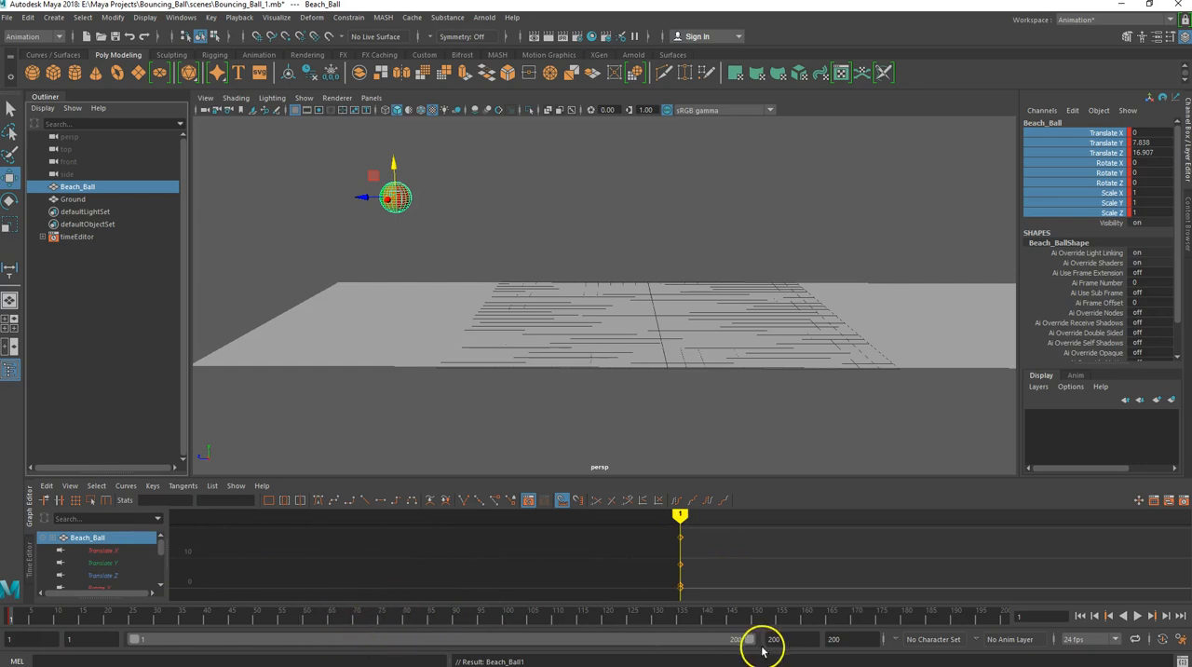
# - Shorten the playback range to end at frame 120 and view the lower channels of Beach_Ball in the Graph Editor
pyautogui.moveTo(746, 642); pyautogui.dragTo(498, 642)
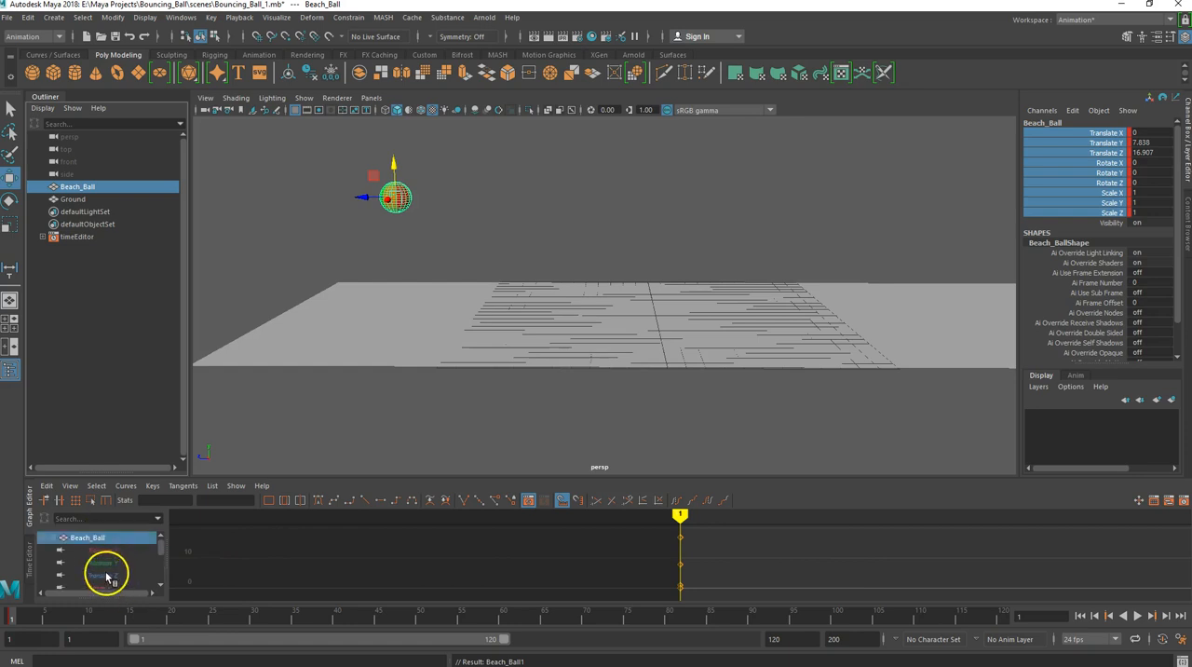
pyautogui.scroll(-3, 107, 570)
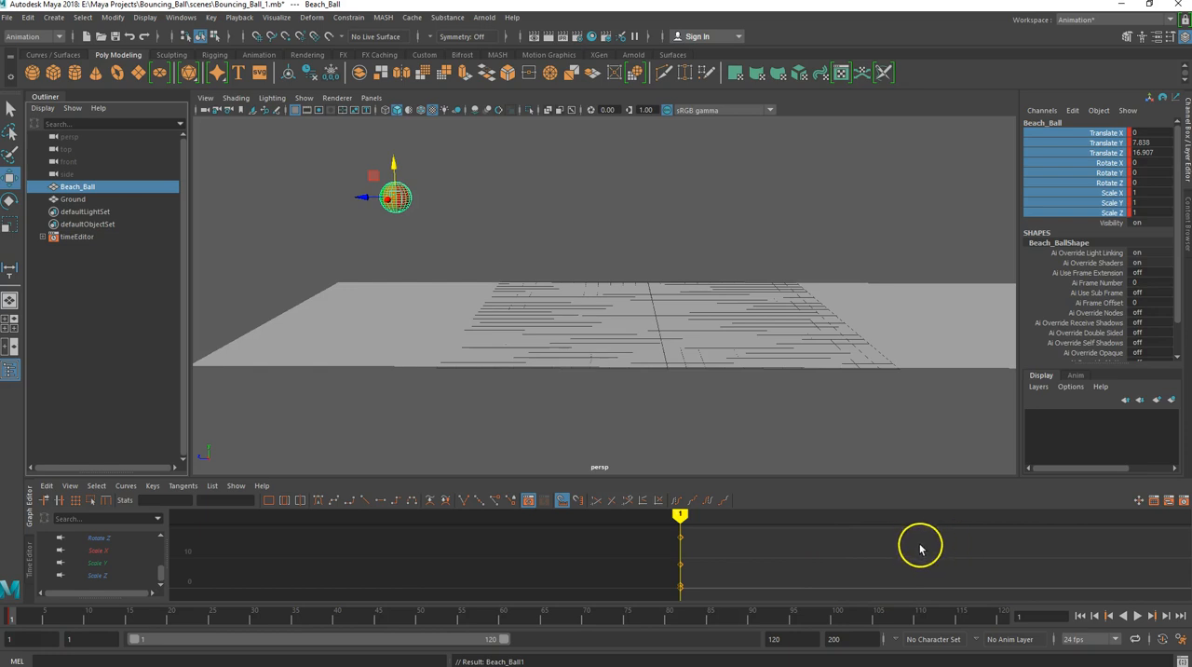
pyautogui.moveTo(916, 544)
pyautogui.keyDown('alt'); pyautogui.mouseDown(button='middle')
pyautogui.moveTo(441, 550)
pyautogui.moveTo(439, 572)
pyautogui.moveTo(436, 552)
pyautogui.mouseUp(button='middle'); pyautogui.keyUp('alt')
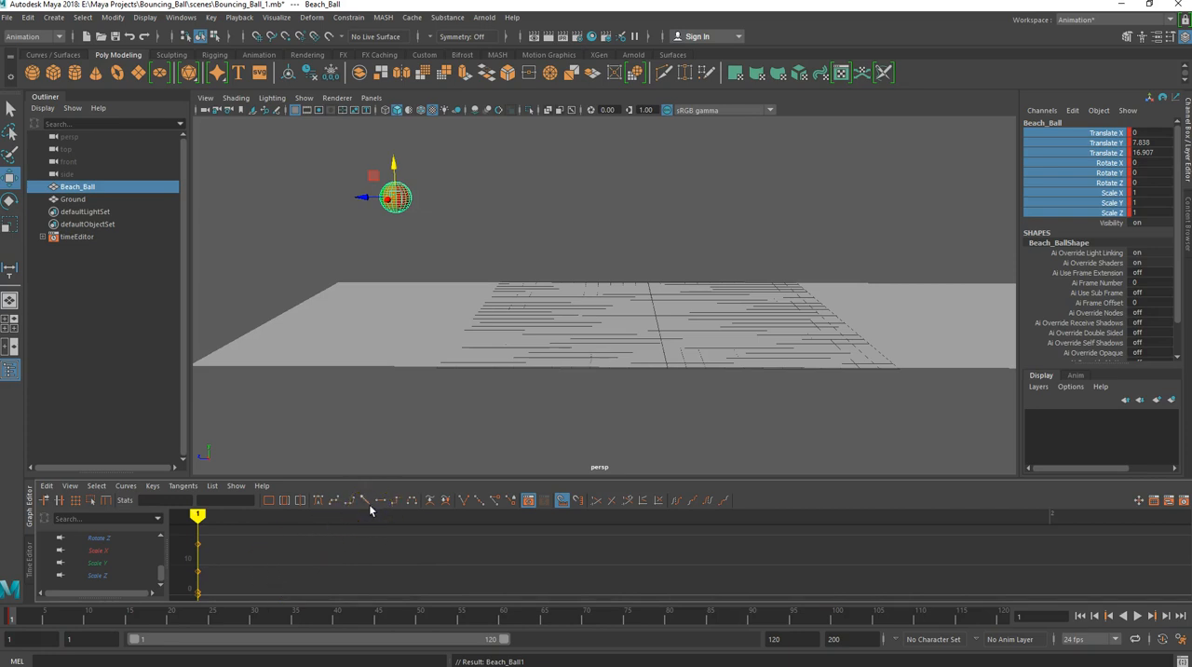
pyautogui.scroll(-3, 367, 551)
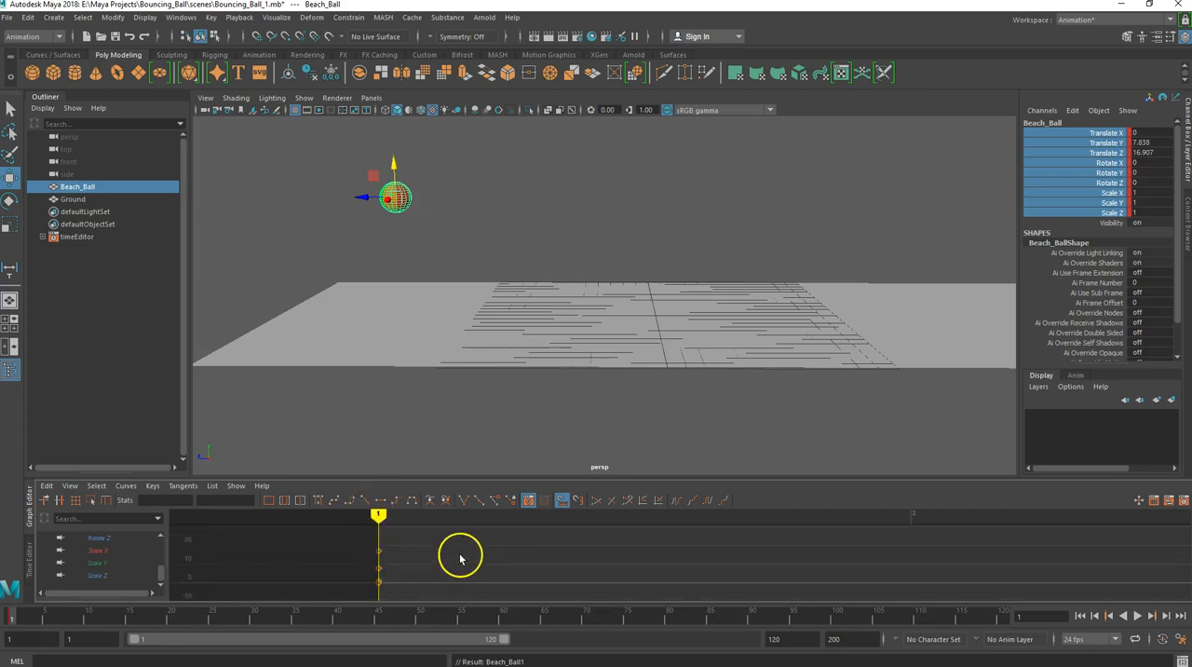
pyautogui.scroll(-3, 460, 557)
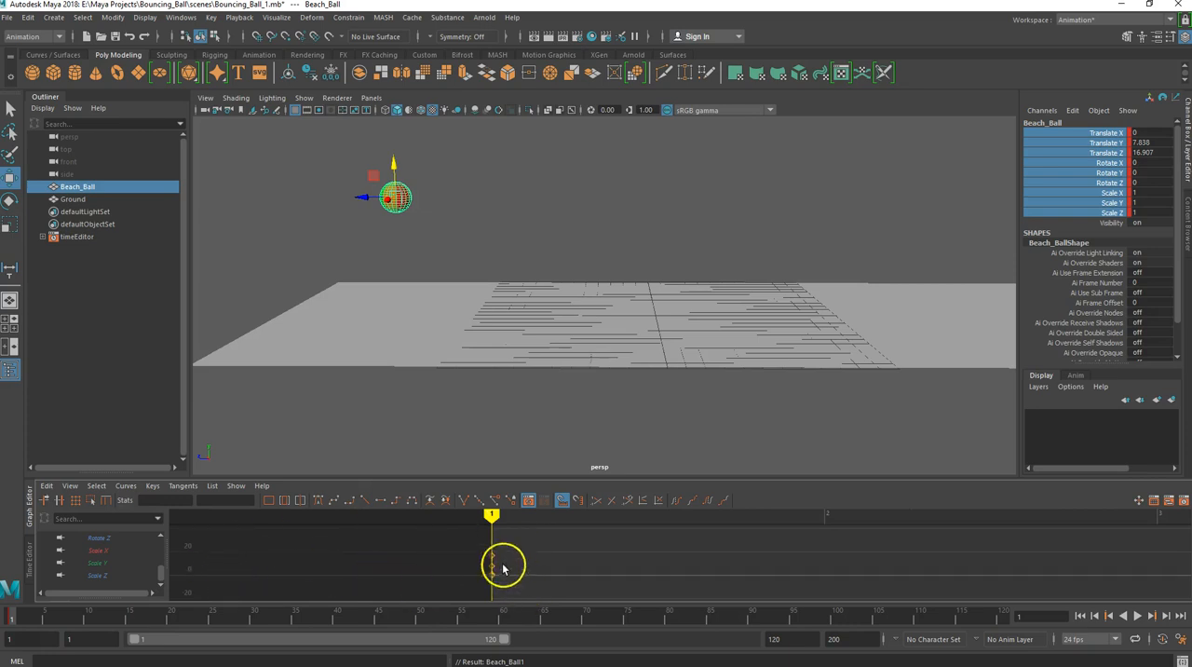
pyautogui.scroll(6, 339, 552)
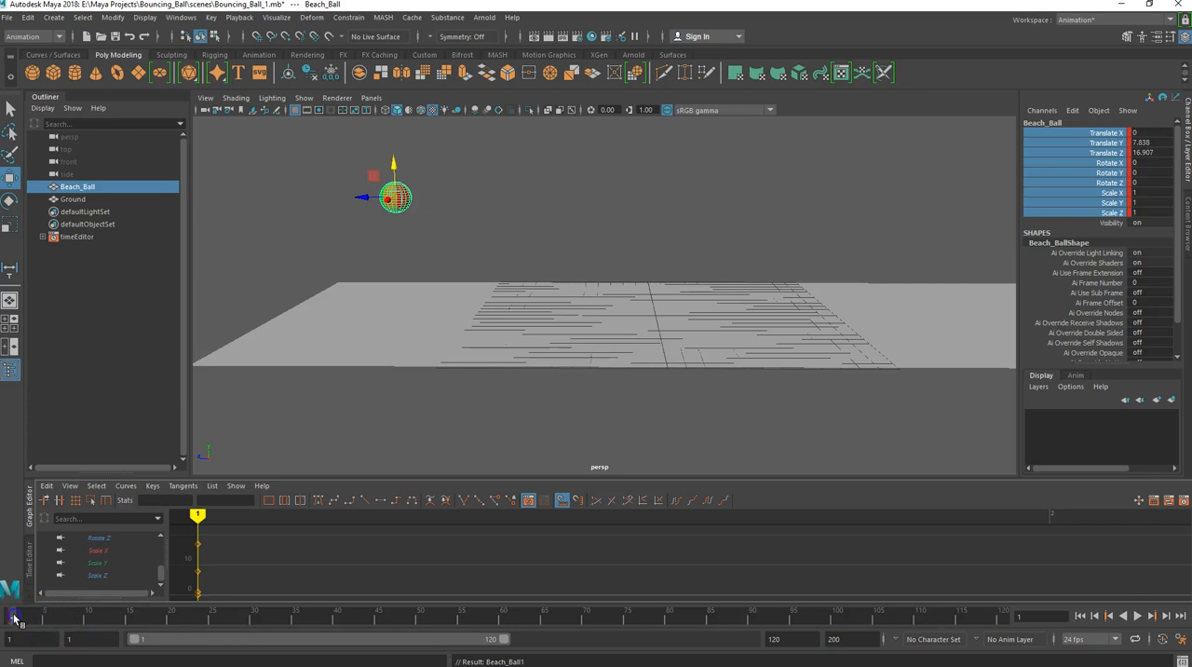
# - Play the timeline to time the ball's fall and set the current frame to 25
pyautogui.hotkey('alt', 'v')
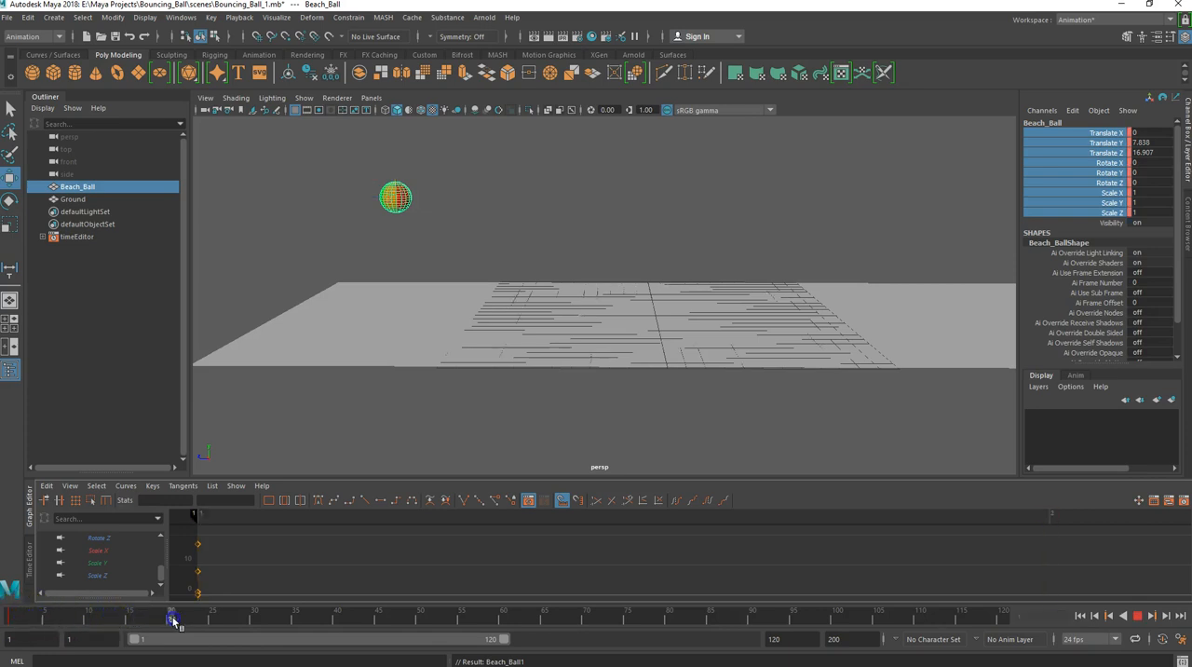
pyautogui.click(202, 622)
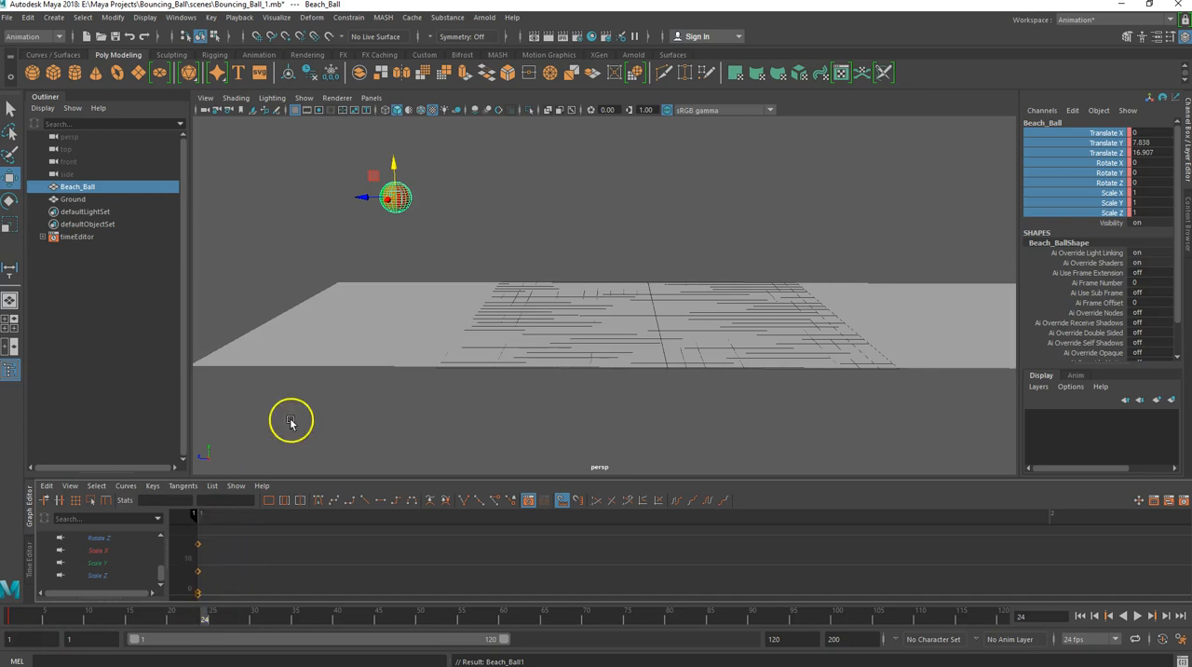
pyautogui.hotkey('alt', 'v')
pyautogui.click(212, 617)
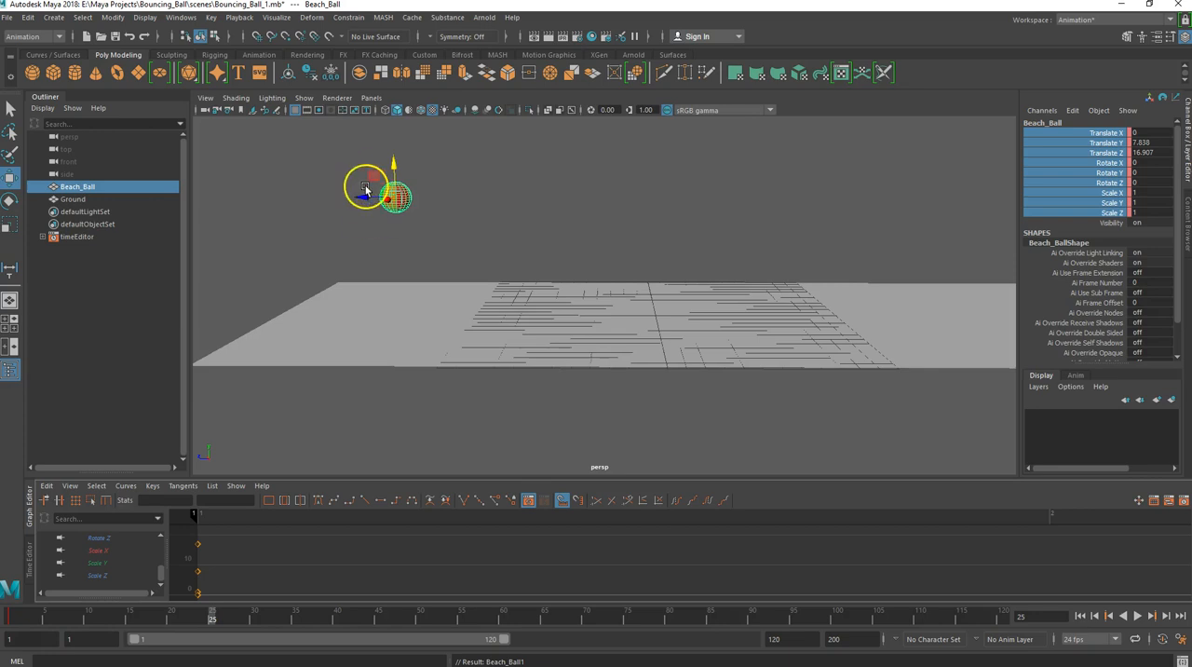
# - Switch to the four-view layout and measure the distance from the ground to the beach ball's underside in the side view
pyautogui.keyDown('alt'); pyautogui.moveTo(447, 238); pyautogui.dragTo(459, 248, button='middle'); pyautogui.keyUp('alt')
pyautogui.keyDown('alt'); pyautogui.moveTo(458, 248); pyautogui.dragTo(471, 238); pyautogui.keyUp('alt')
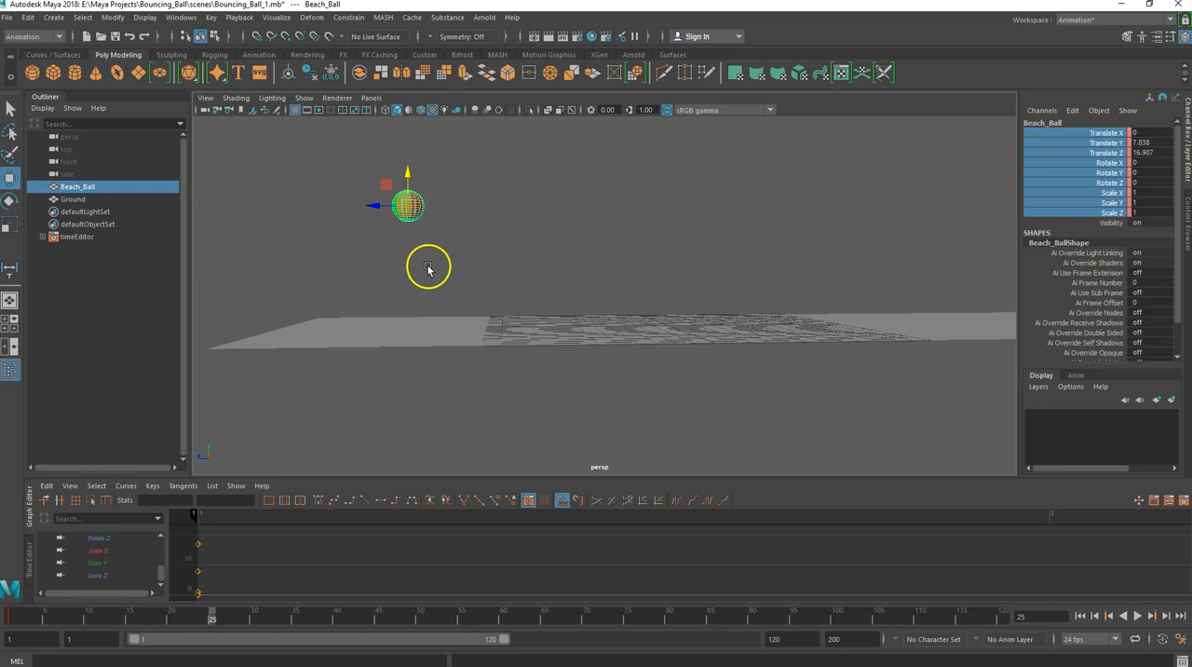
pyautogui.keyDown('alt'); pyautogui.moveTo(433, 264); pyautogui.dragTo(432, 266); pyautogui.keyUp('alt')
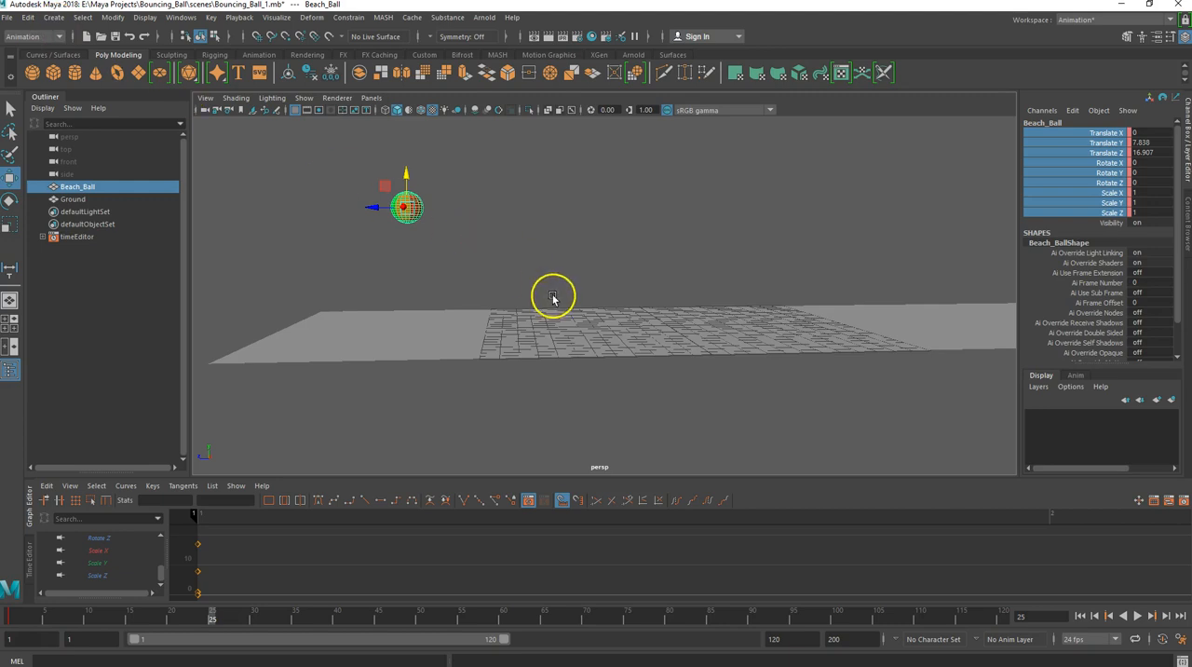
pyautogui.press('space')
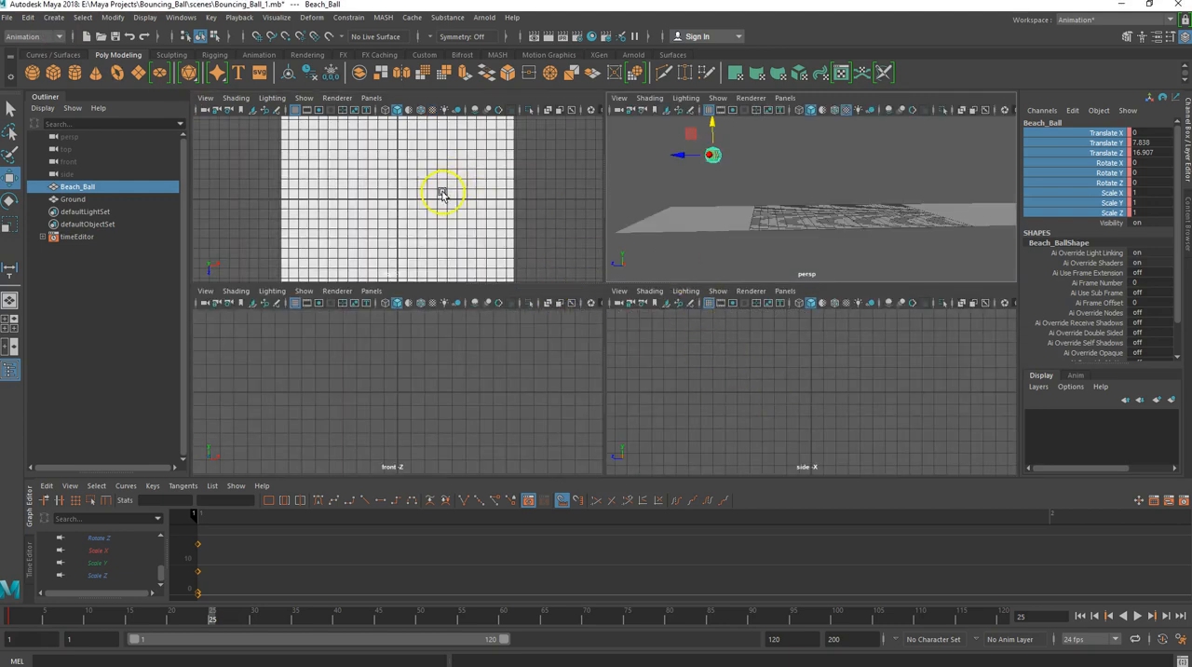
pyautogui.scroll(-2, 780, 407)
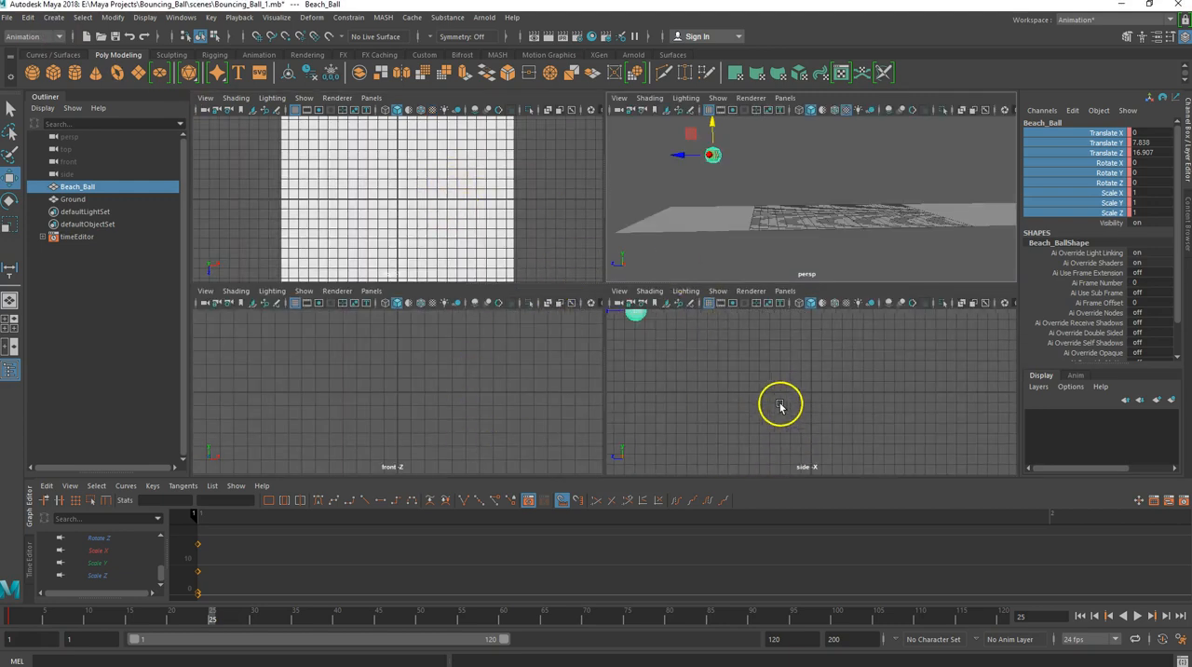
pyautogui.keyDown('alt'); pyautogui.moveTo(718, 372); pyautogui.dragTo(794, 390, button='middle'); pyautogui.keyUp('alt')
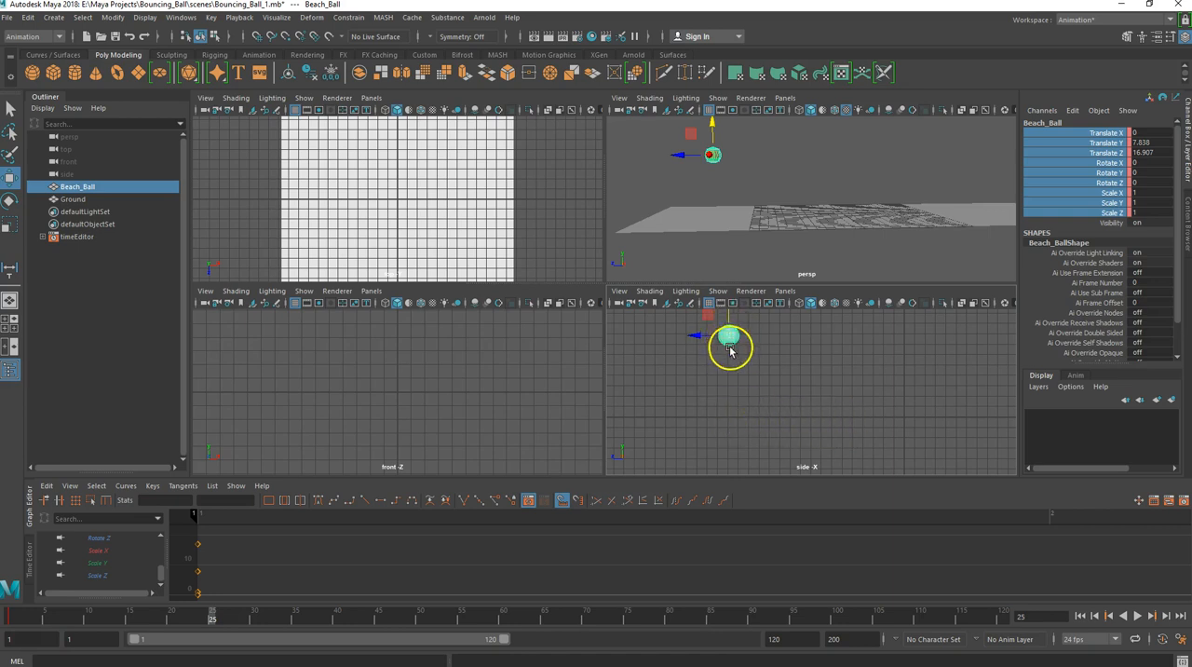
pyautogui.click(52, 18)
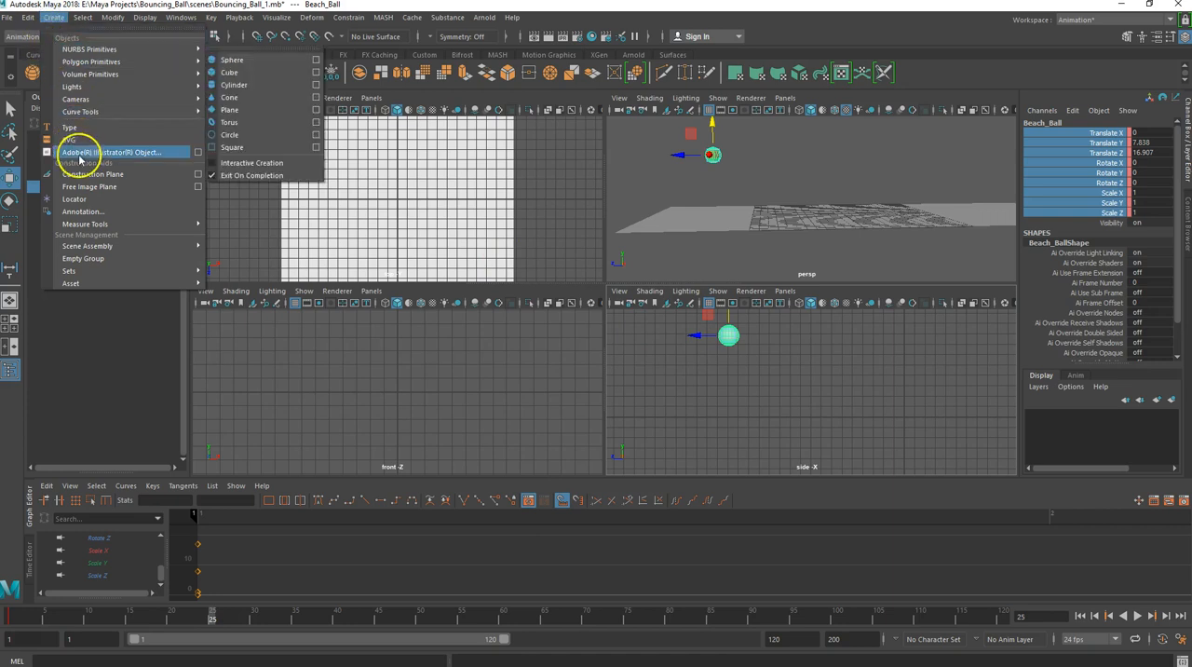
pyautogui.moveTo(82, 224)
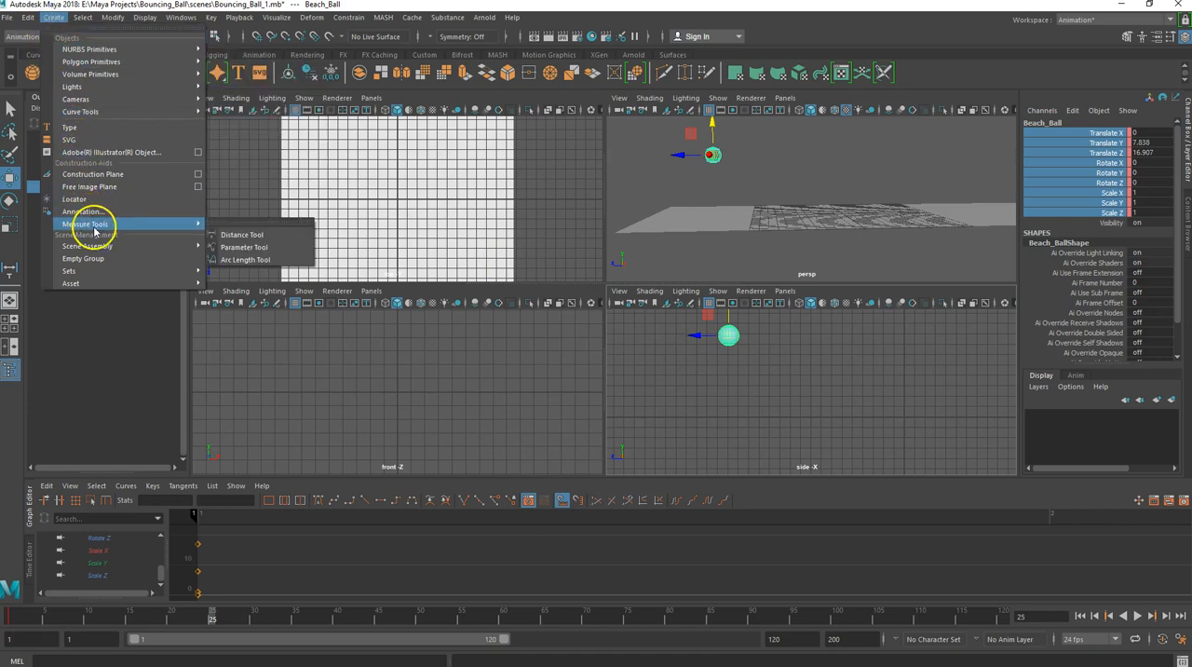
pyautogui.click(240, 235)
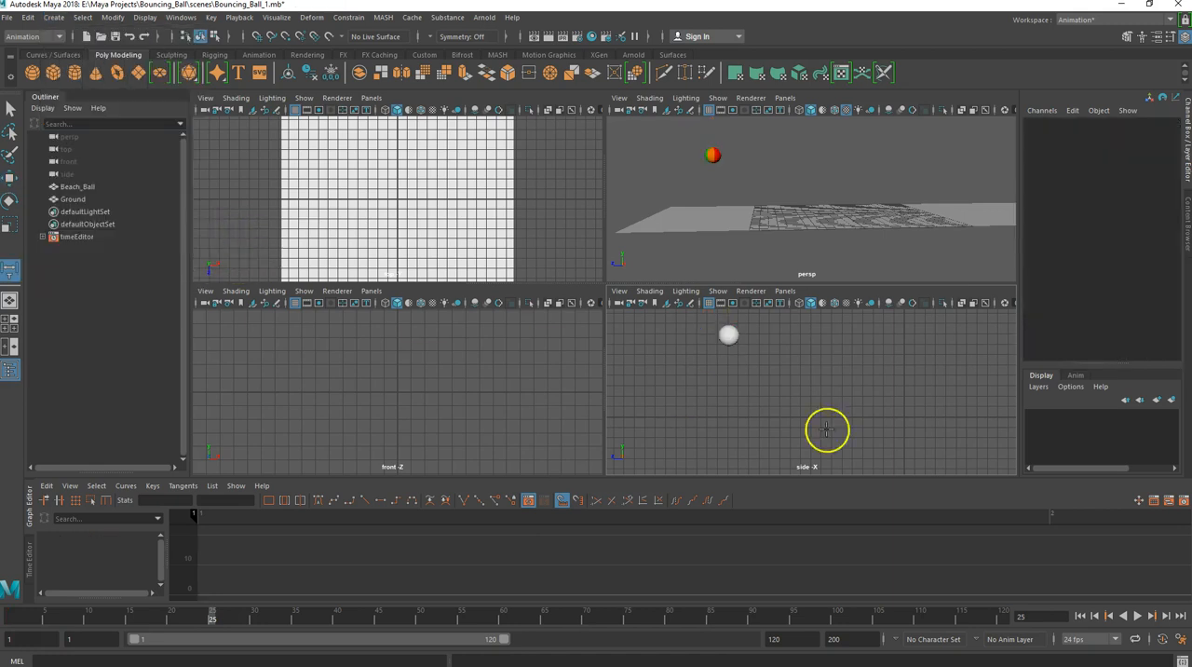
pyautogui.click(728, 416)
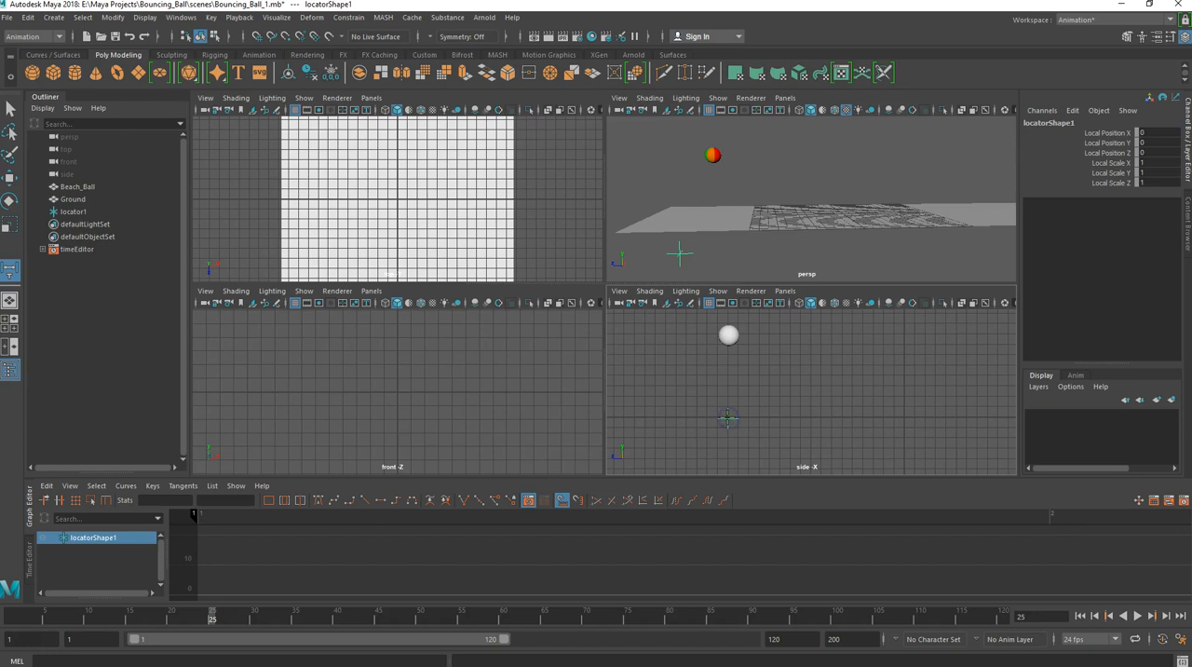
pyautogui.click(729, 343)
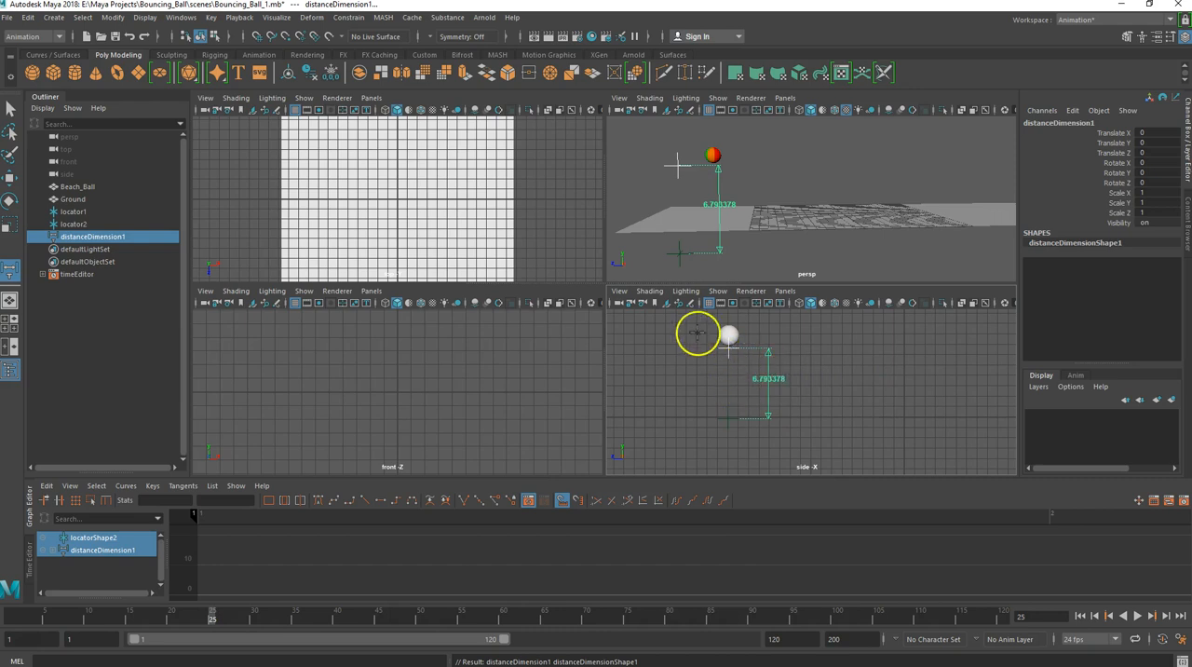
pyautogui.press('q')
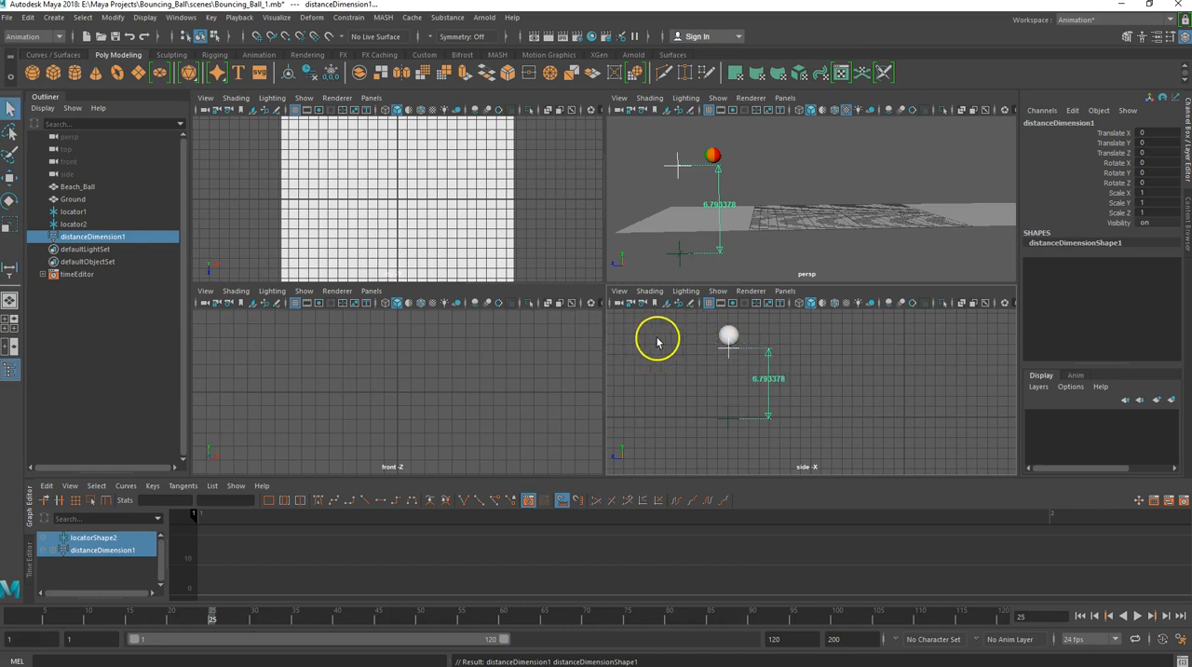
# - Delete the distance measurement and both of its locators
pyautogui.click(729, 352)
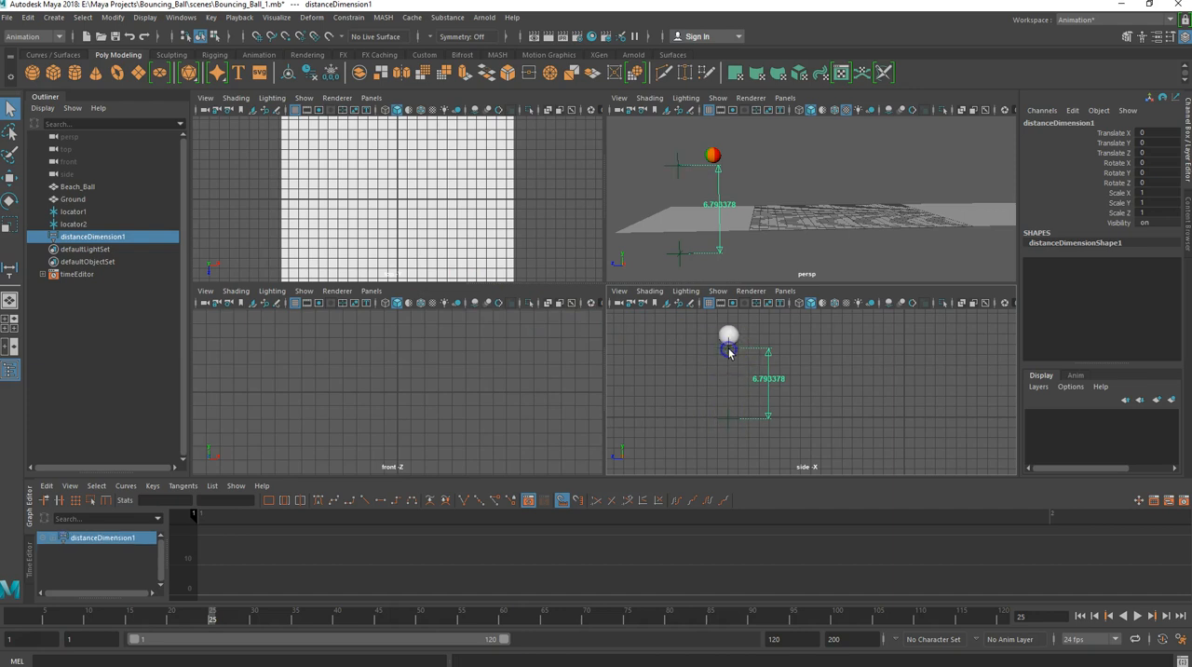
pyautogui.press('Delete')
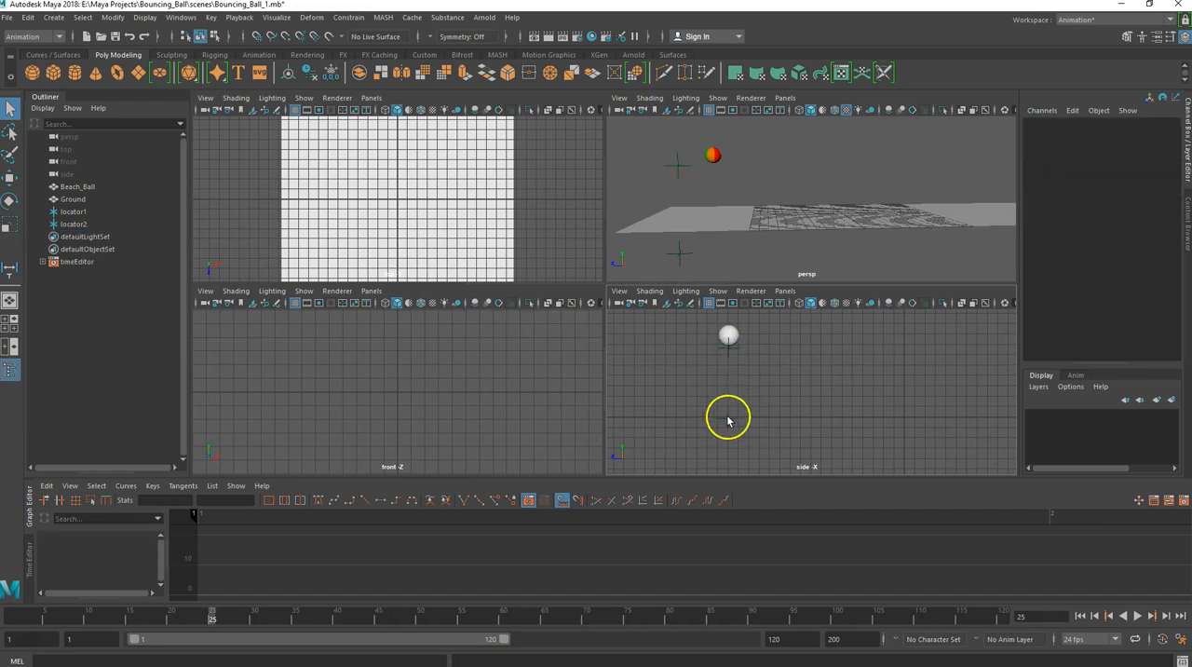
pyautogui.click(731, 349)
pyautogui.press('Delete')
pyautogui.click(728, 422)
pyautogui.press('Delete')
# - Move the beach ball down to Translate Y 1.019 so it rests on the ground, and along Z to 11.857
pyautogui.click(728, 347)
pyautogui.click(728, 339)
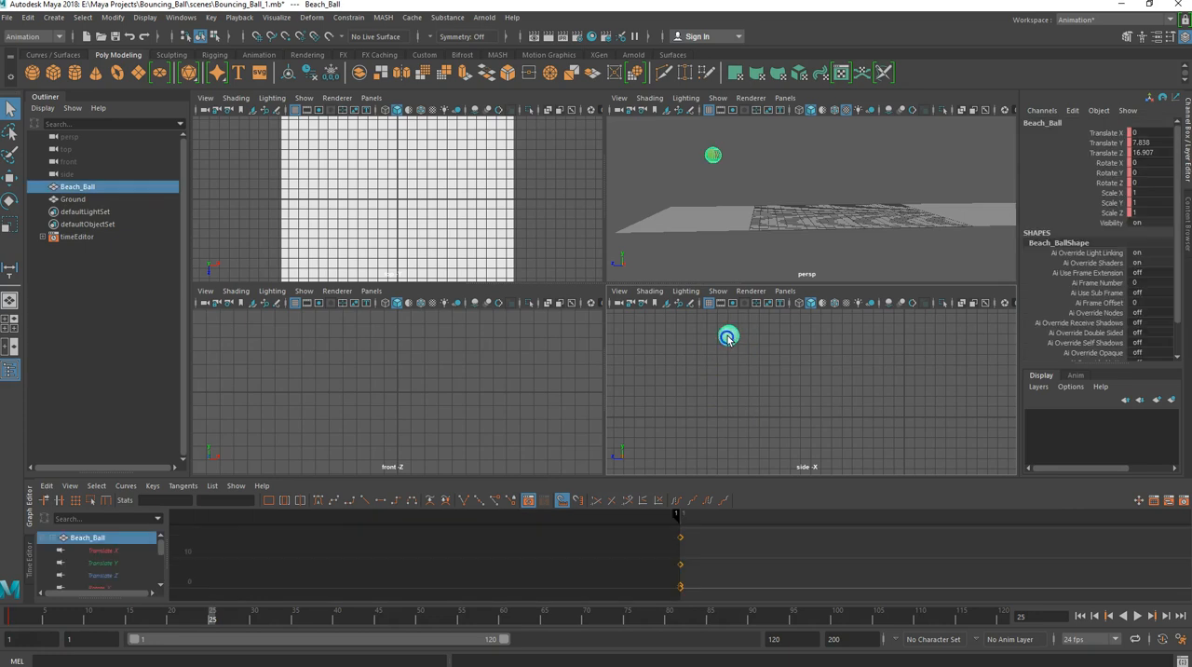
pyautogui.press('w')
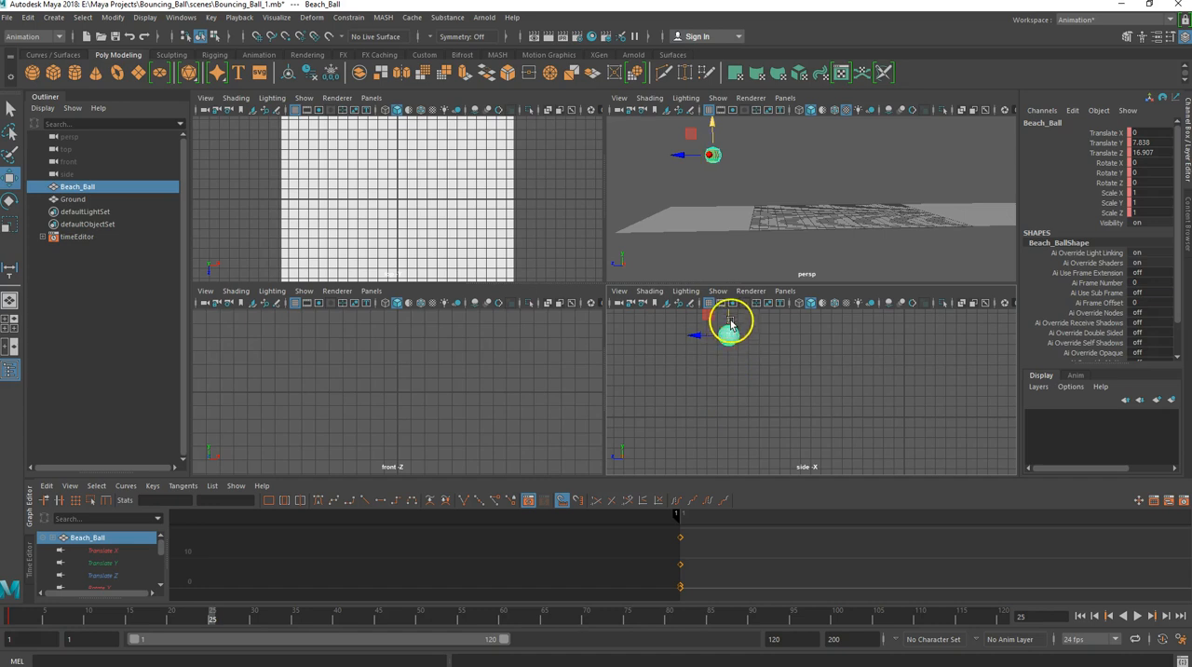
pyautogui.moveTo(730, 319); pyautogui.dragTo(731, 326)
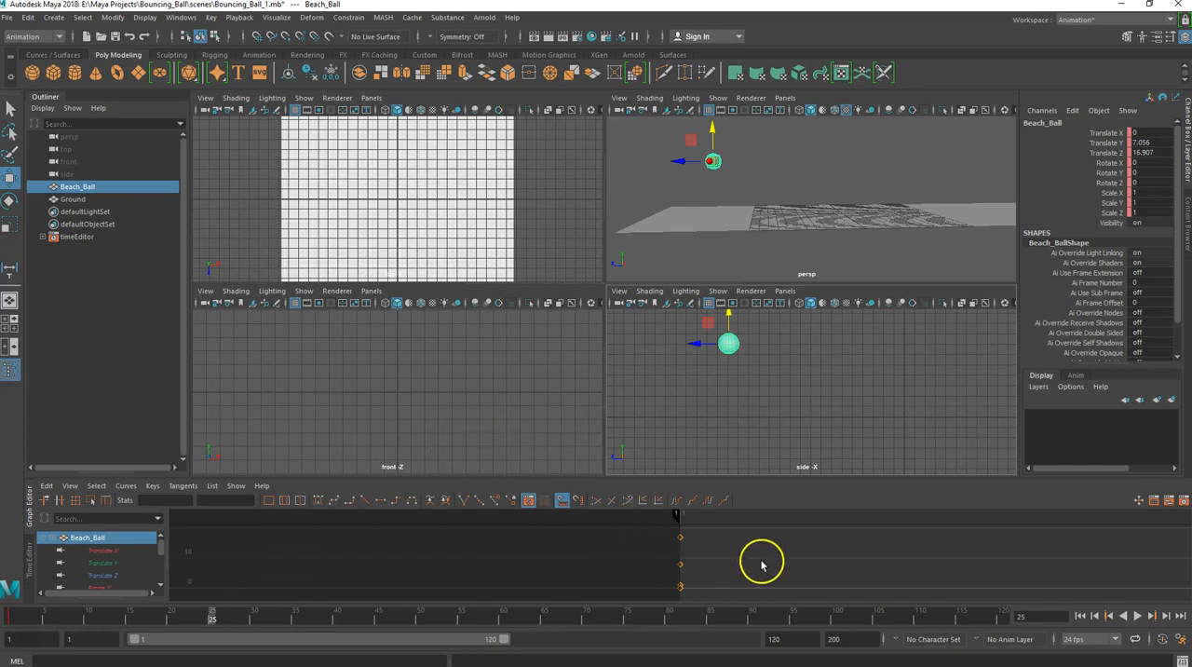
pyautogui.keyDown('alt'); pyautogui.moveTo(841, 570); pyautogui.dragTo(417, 566, button='middle'); pyautogui.keyUp('alt')
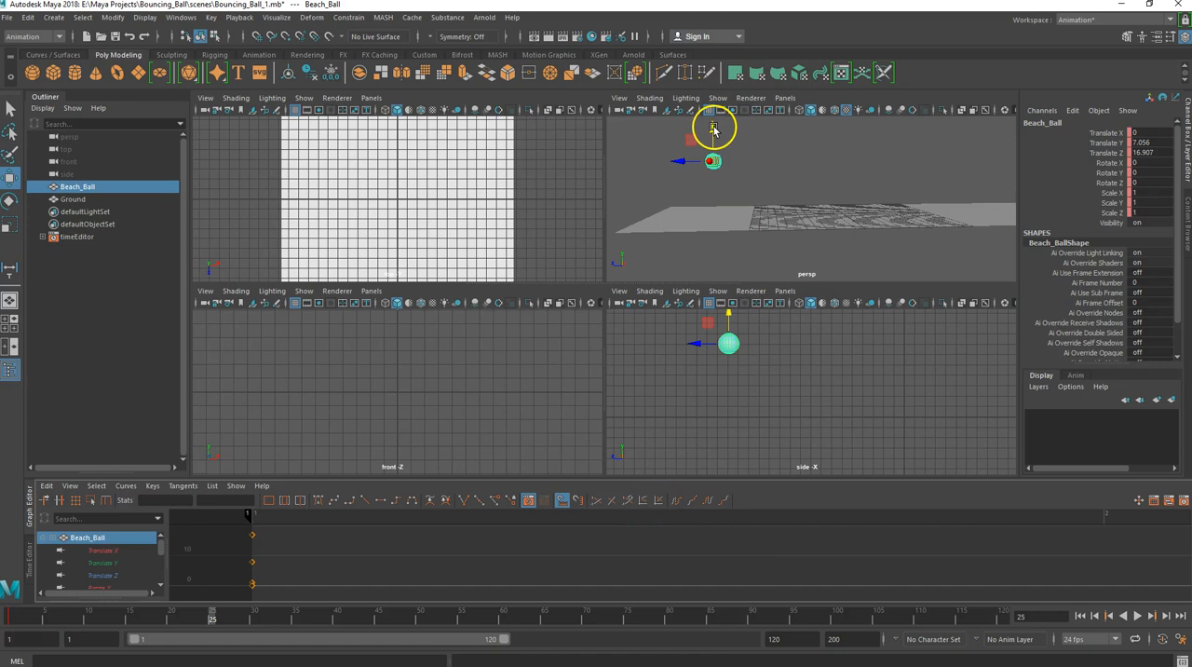
pyautogui.moveTo(713, 131); pyautogui.dragTo(716, 181)
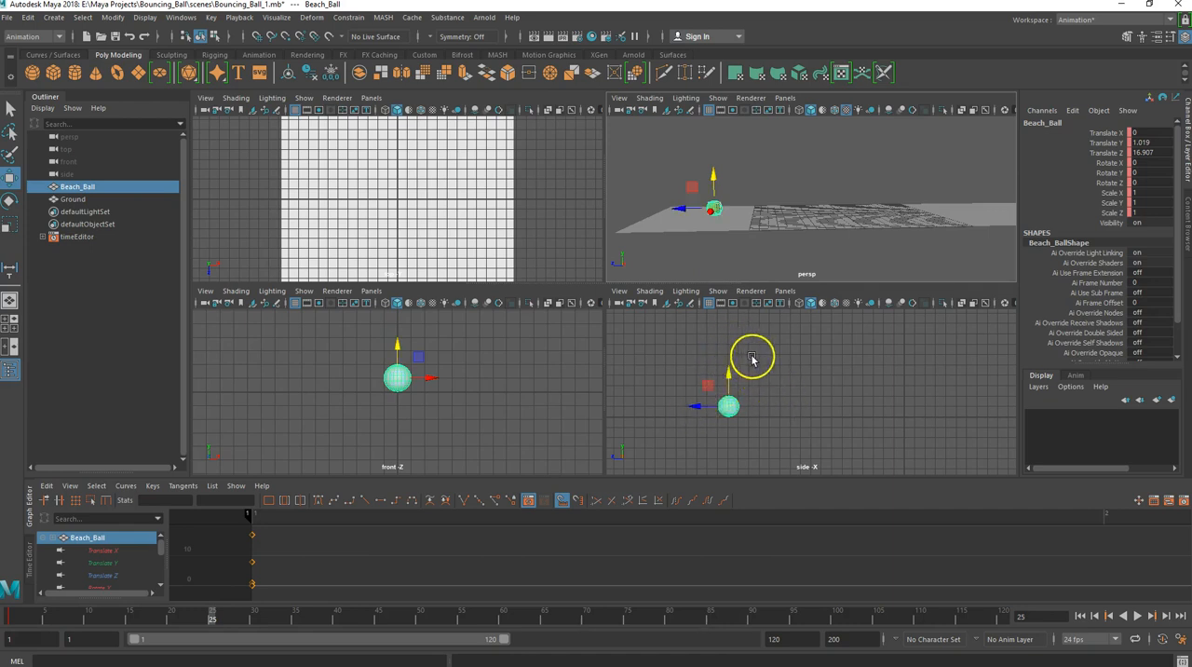
pyautogui.moveTo(698, 407); pyautogui.dragTo(749, 410)
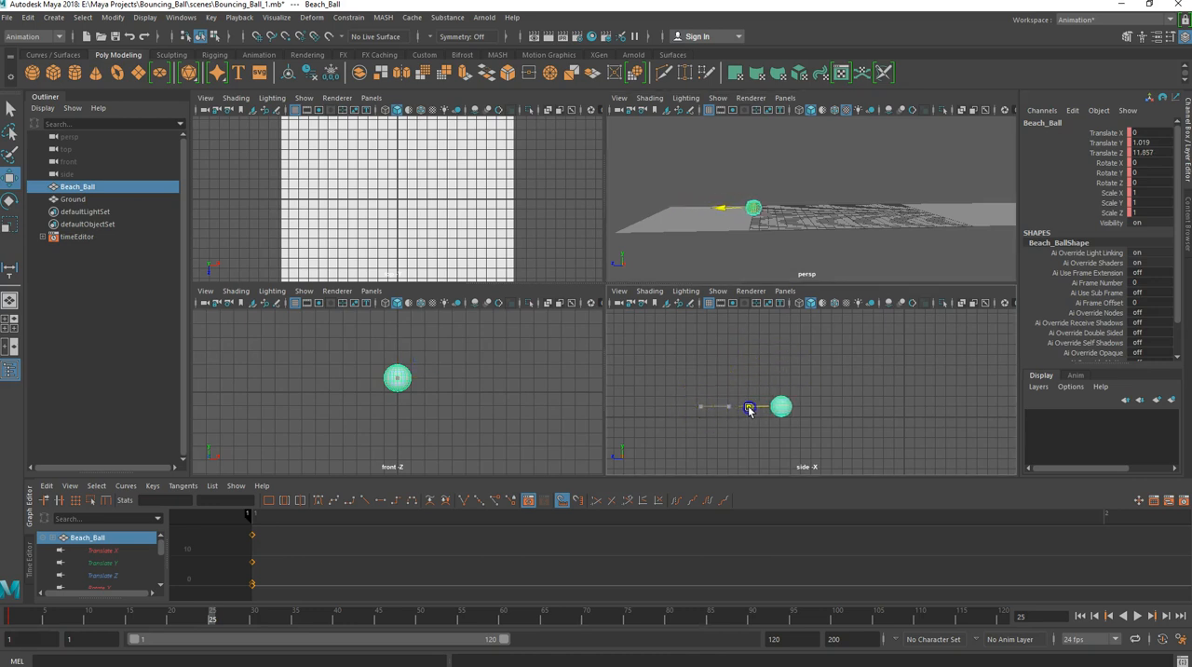
pyautogui.moveTo(749, 410); pyautogui.dragTo(750, 410)
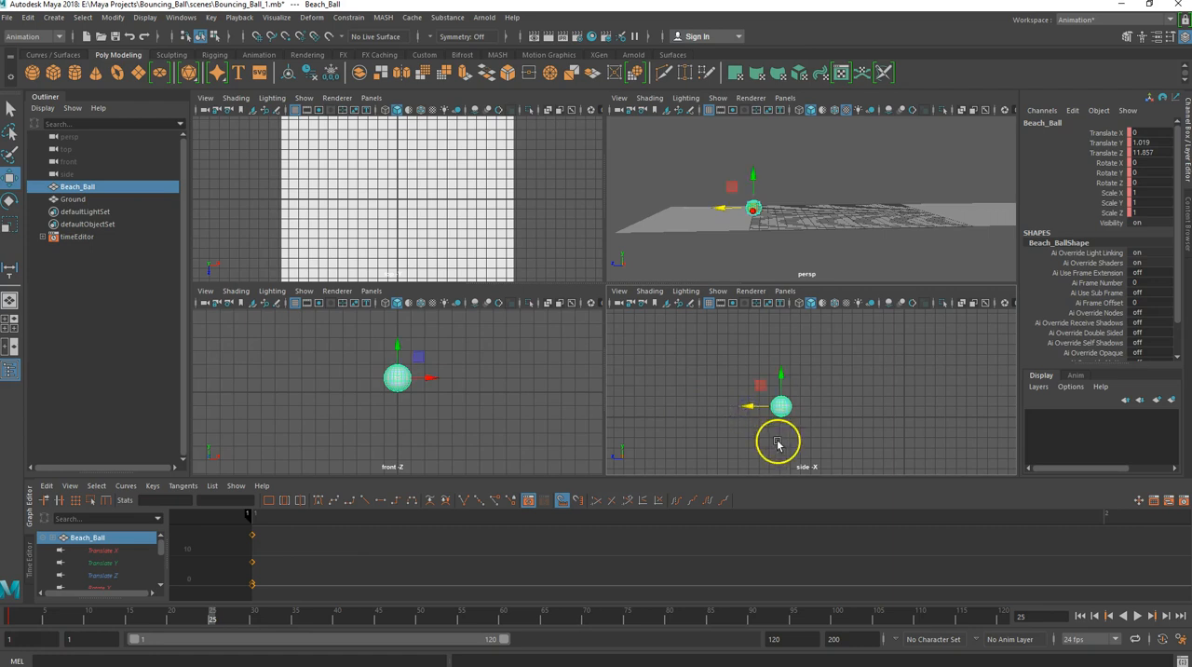
# - Key only the Translate and Scale channels of Beach_Ball at frame 25, leaving out the Rotate channels
pyautogui.moveTo(1104, 133); pyautogui.dragTo(1105, 153)
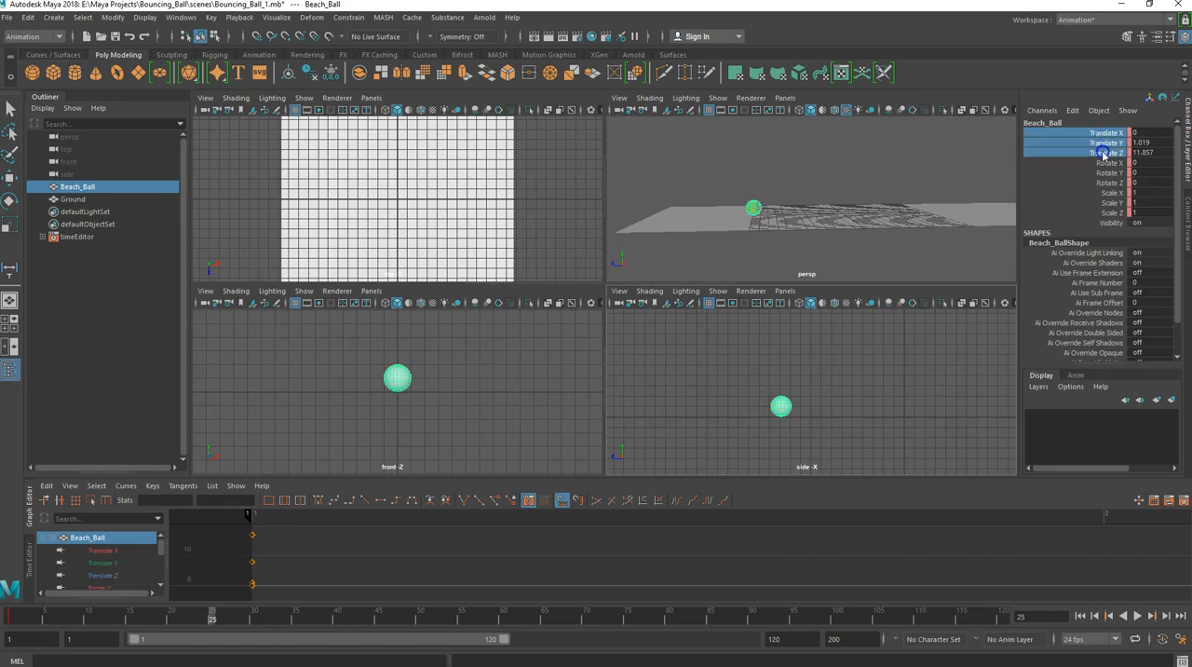
pyautogui.keyDown('shift'); pyautogui.click(1105, 203); pyautogui.keyUp('shift')
pyautogui.keyDown('shift'); pyautogui.click(1107, 212); pyautogui.keyUp('shift')
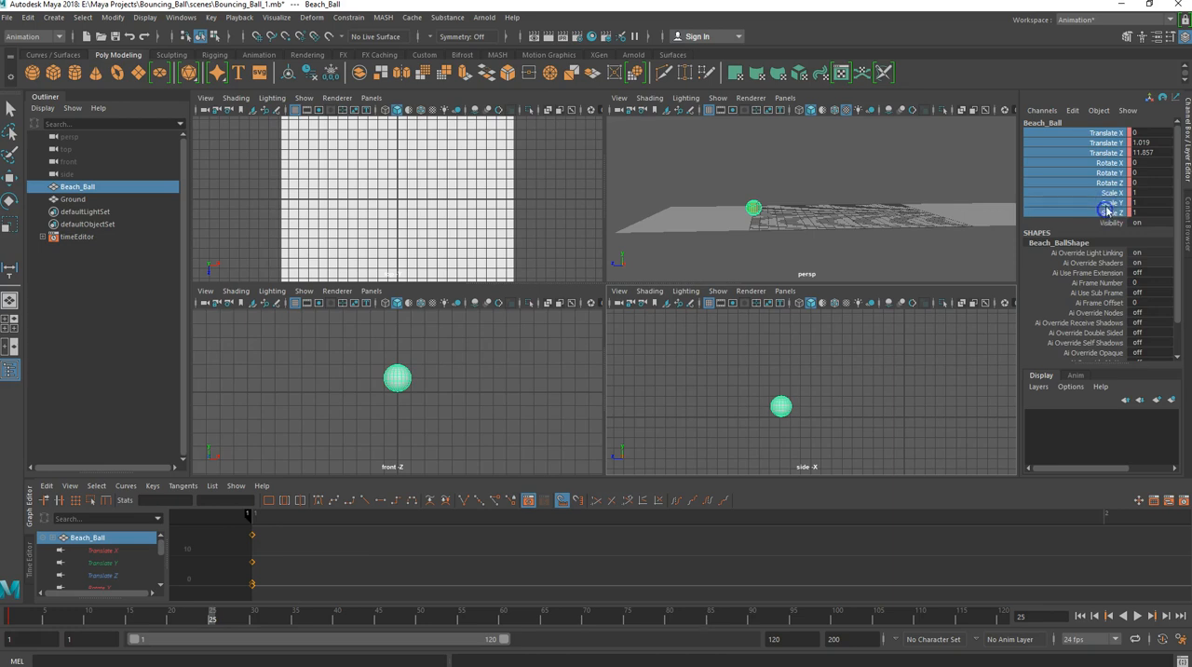
pyautogui.keyDown('shift'); pyautogui.click(1109, 134); pyautogui.keyUp('shift')
pyautogui.click(1108, 133)
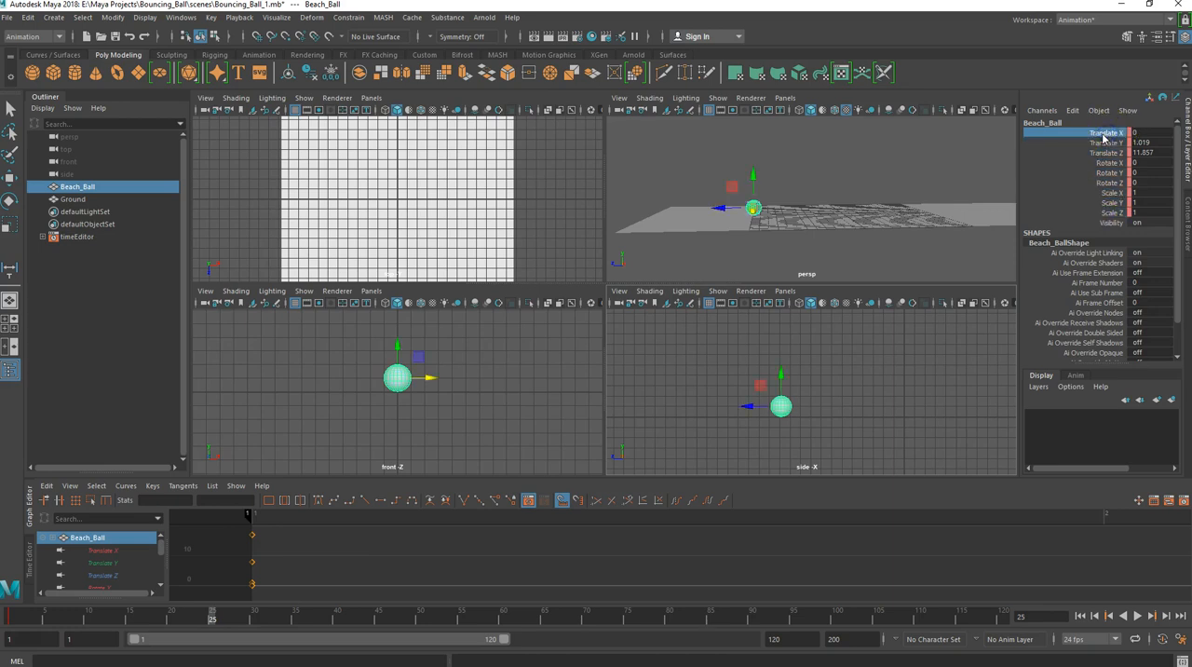
pyautogui.moveTo(1105, 135); pyautogui.dragTo(1108, 152)
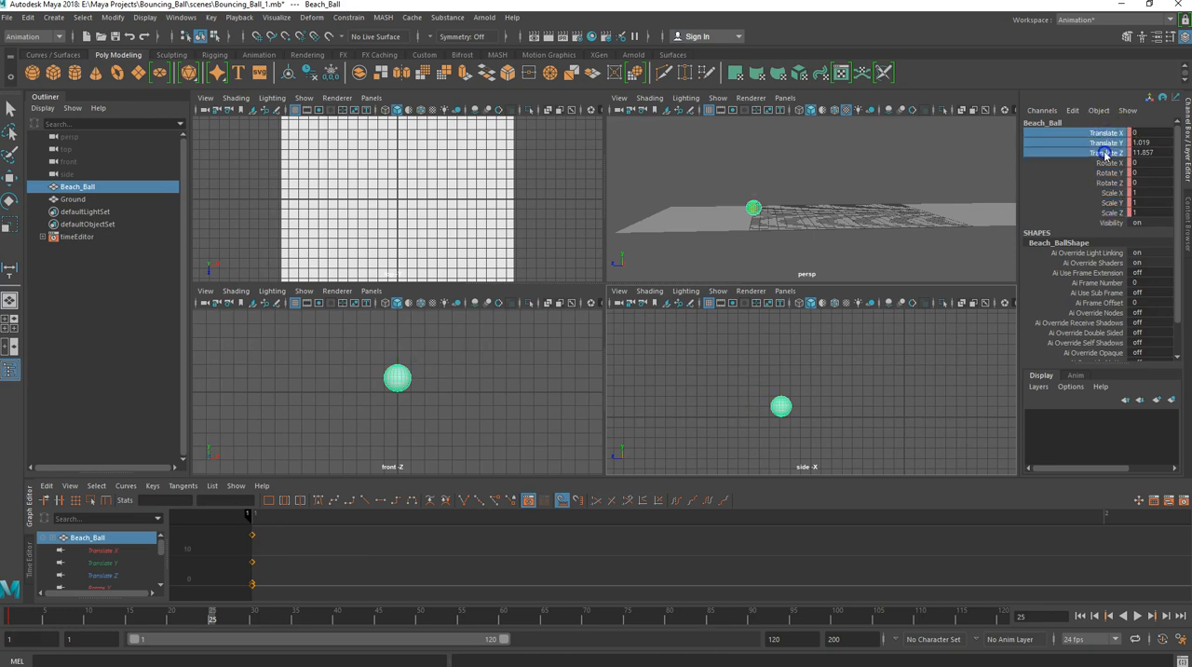
pyautogui.keyDown('ctrl'); pyautogui.moveTo(1102, 193); pyautogui.dragTo(1106, 212); pyautogui.keyUp('ctrl')
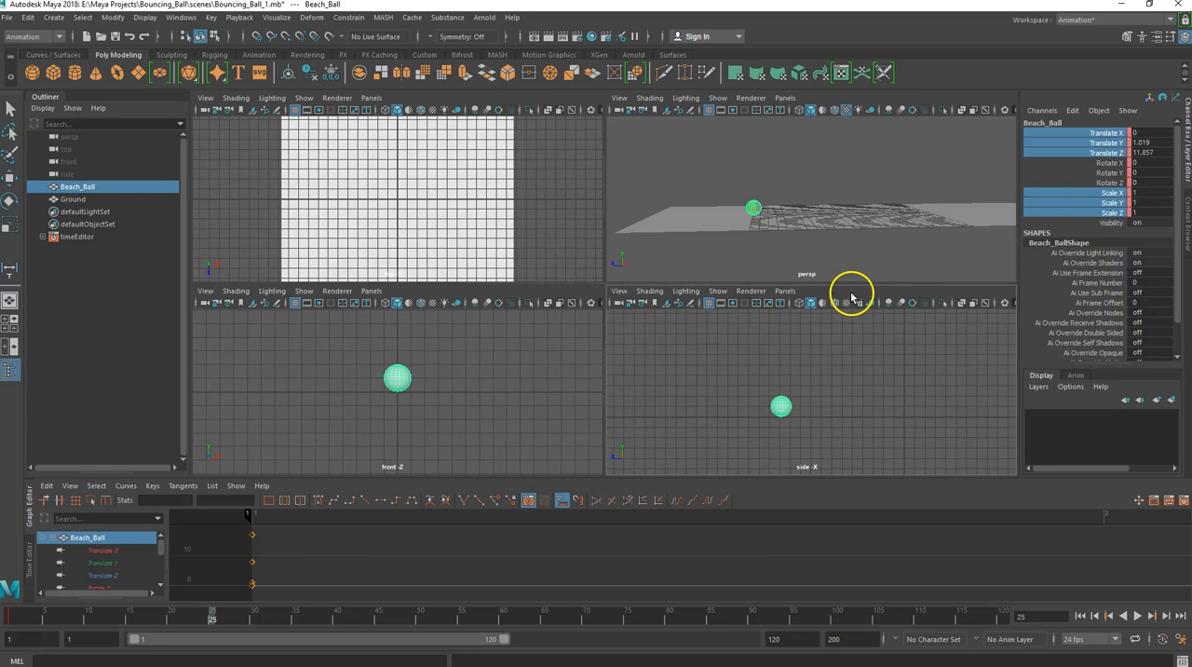
pyautogui.rightClick(1069, 207)
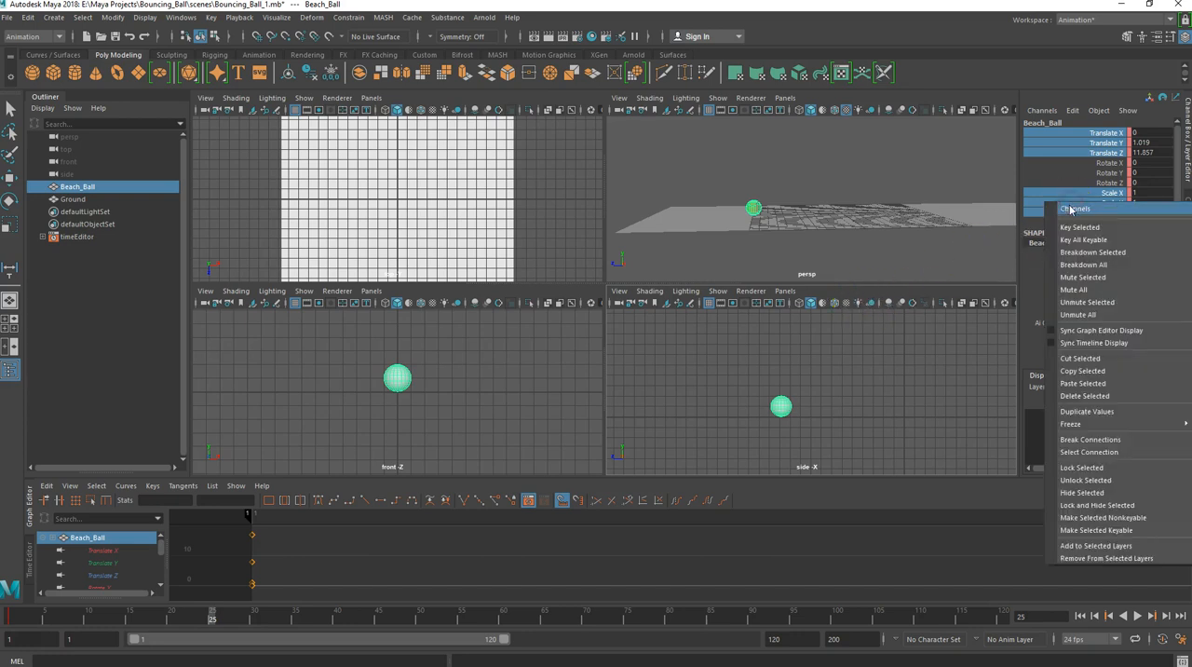
pyautogui.click(1072, 228)
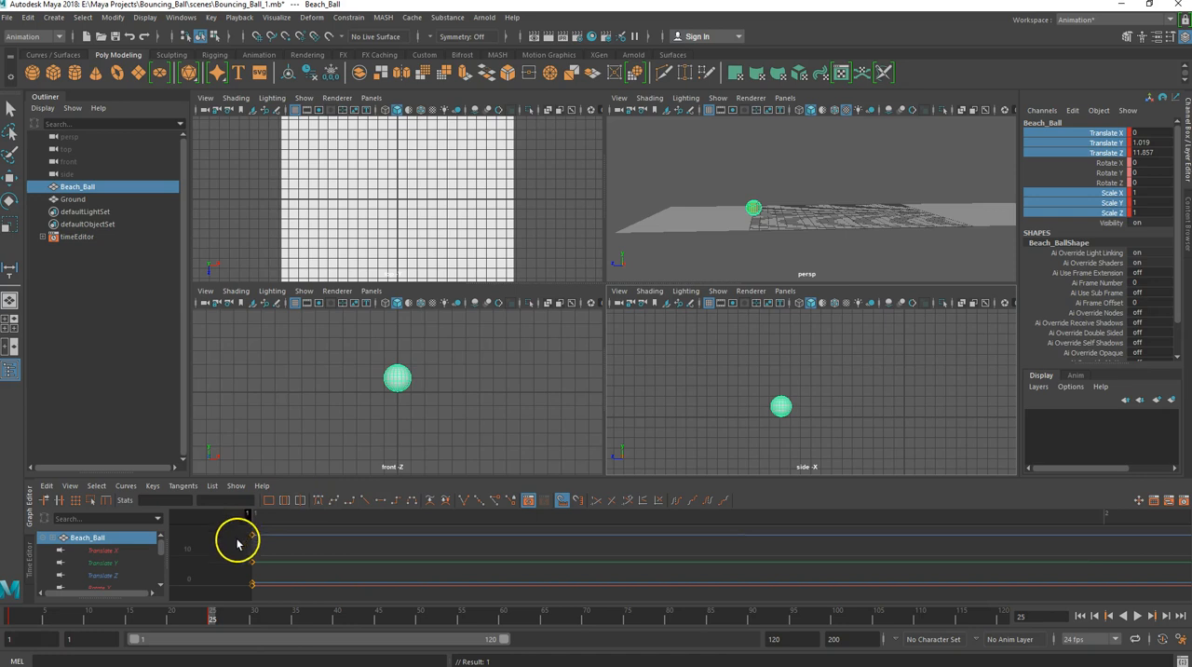
pyautogui.moveTo(213, 615)
pyautogui.mouseDown()
pyautogui.moveTo(10, 590)
pyautogui.moveTo(205, 604)
pyautogui.moveTo(9, 592)
pyautogui.moveTo(213, 594)
pyautogui.mouseUp()
pyautogui.press('f')
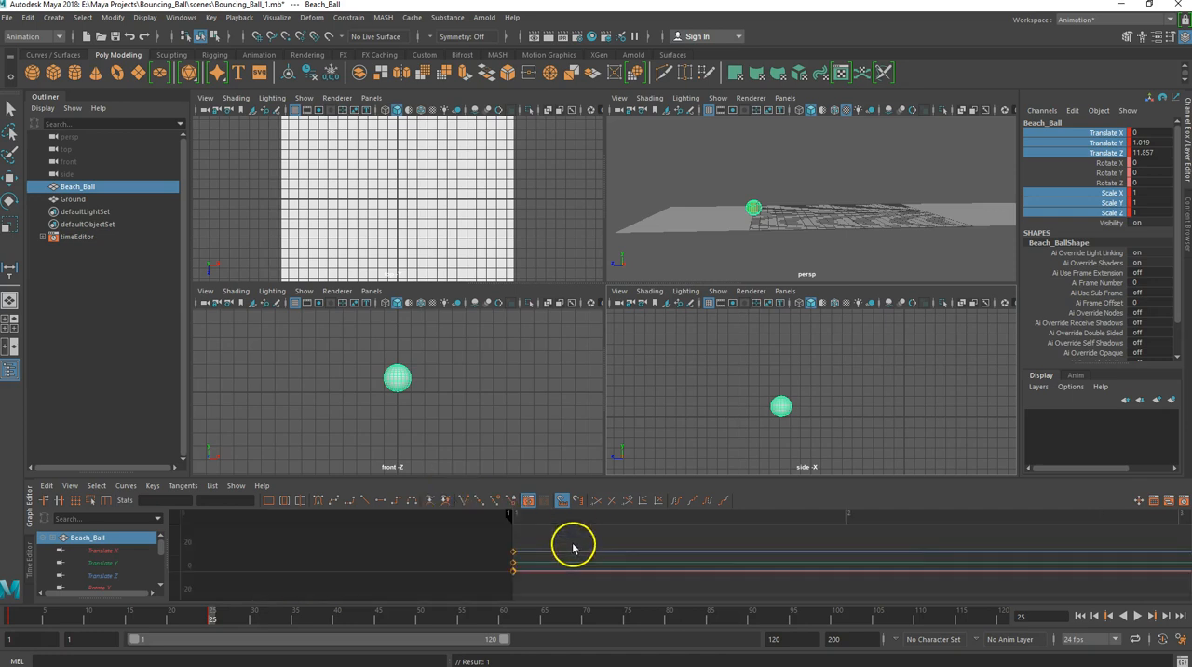
# - Reframe the Graph Editor to show the beach ball's curves and keys across frames 1 to 120
pyautogui.scroll(-8, 635, 554)
pyautogui.scroll(-6, 840, 556)
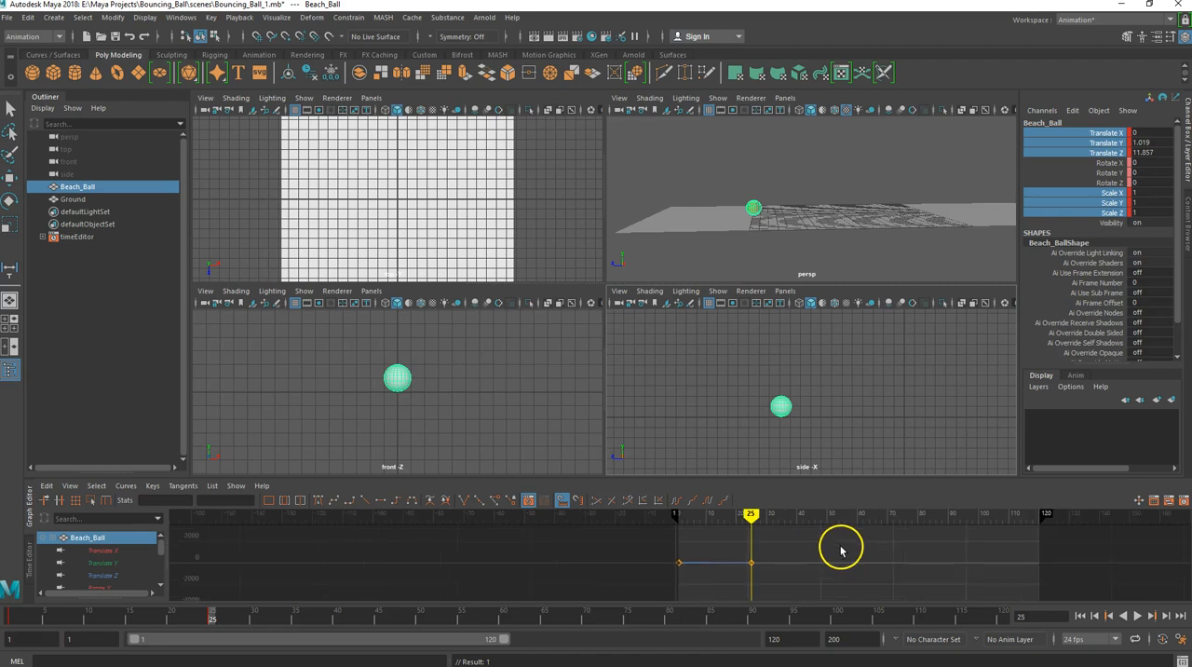
pyautogui.keyDown('alt'); pyautogui.moveTo(838, 549); pyautogui.dragTo(407, 527, button='middle'); pyautogui.keyUp('alt')
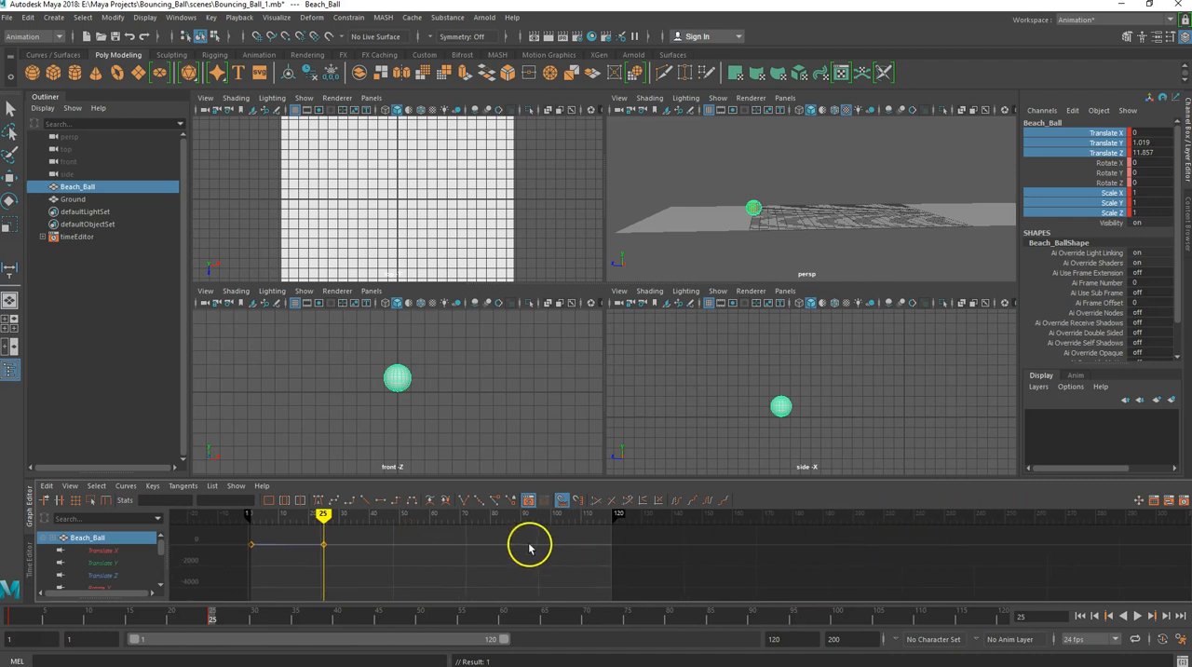
pyautogui.keyDown('alt'); pyautogui.moveTo(464, 542); pyautogui.dragTo(466, 588, button='middle'); pyautogui.keyUp('alt')
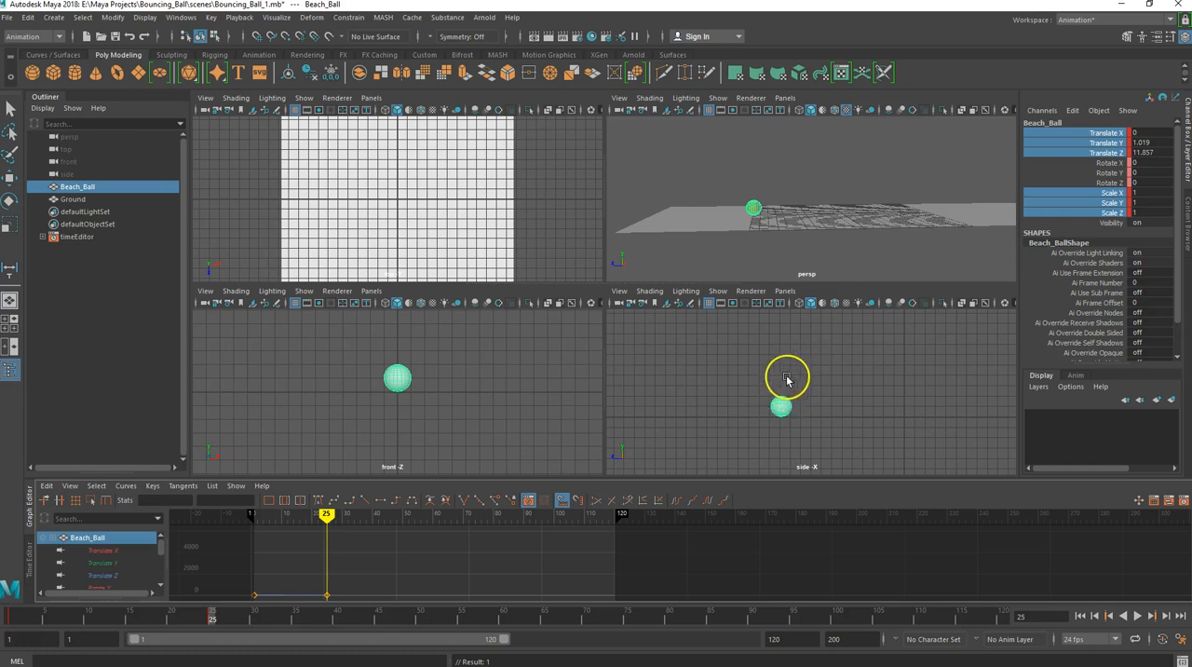
pyautogui.click(782, 404)
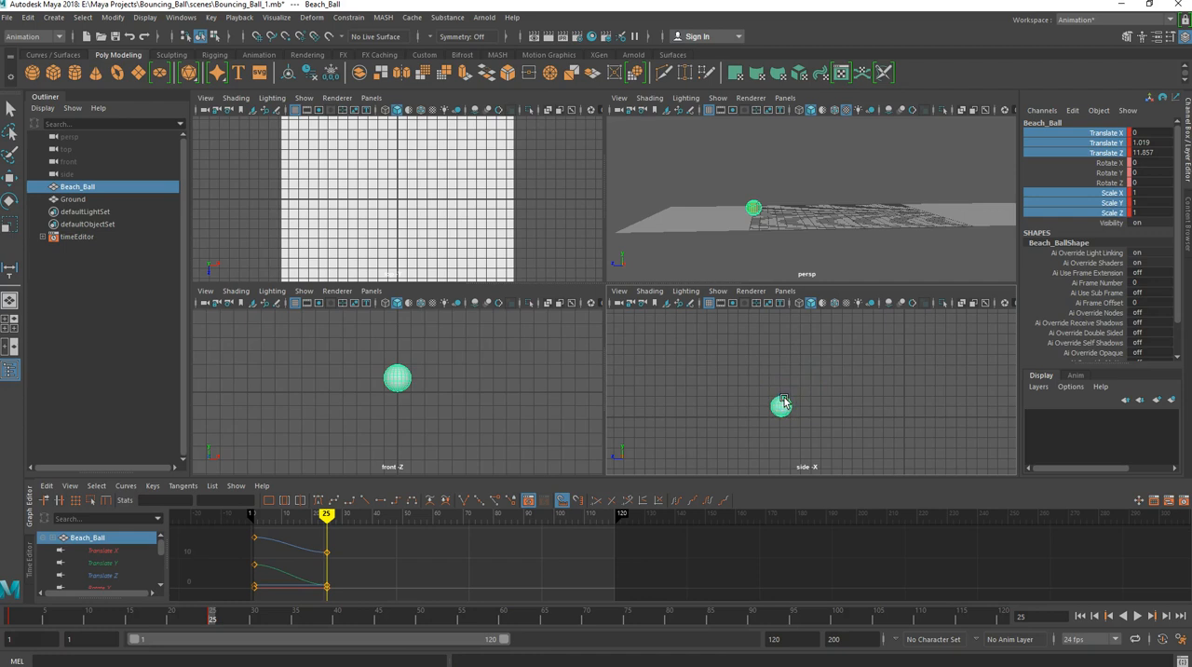
pyautogui.press('w')
pyautogui.moveTo(785, 368)
pyautogui.mouseDown()
pyautogui.moveTo(783, 331)
pyautogui.moveTo(753, 358)
pyautogui.moveTo(782, 359)
pyautogui.mouseUp()
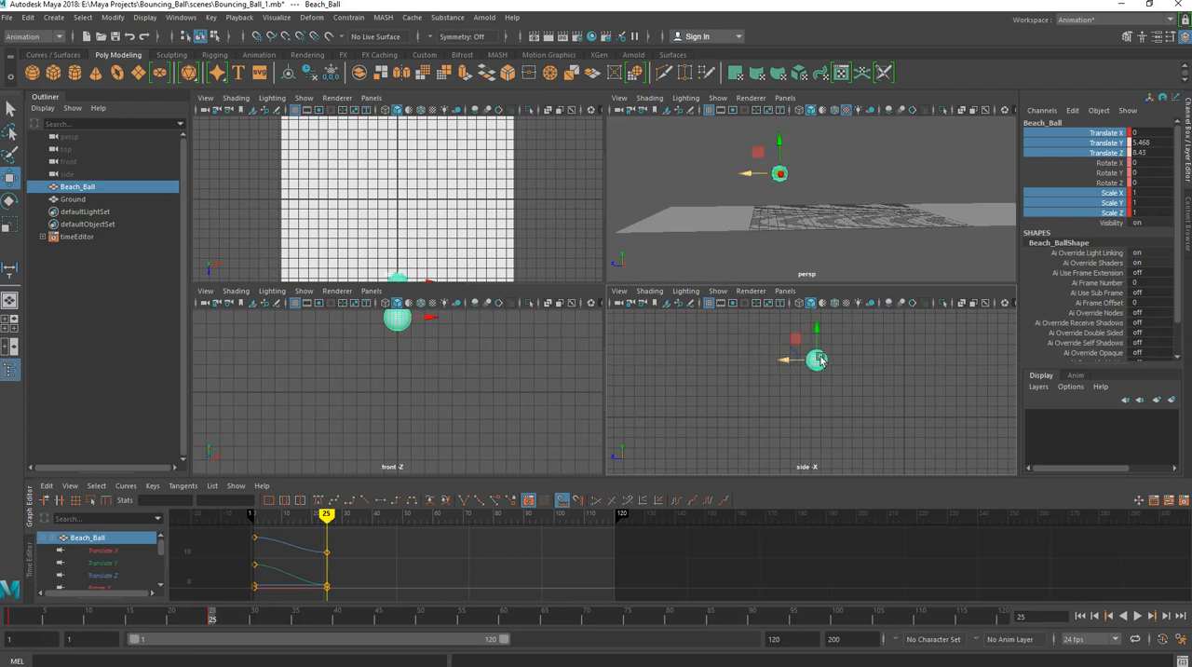
pyautogui.rightClick(1081, 201)
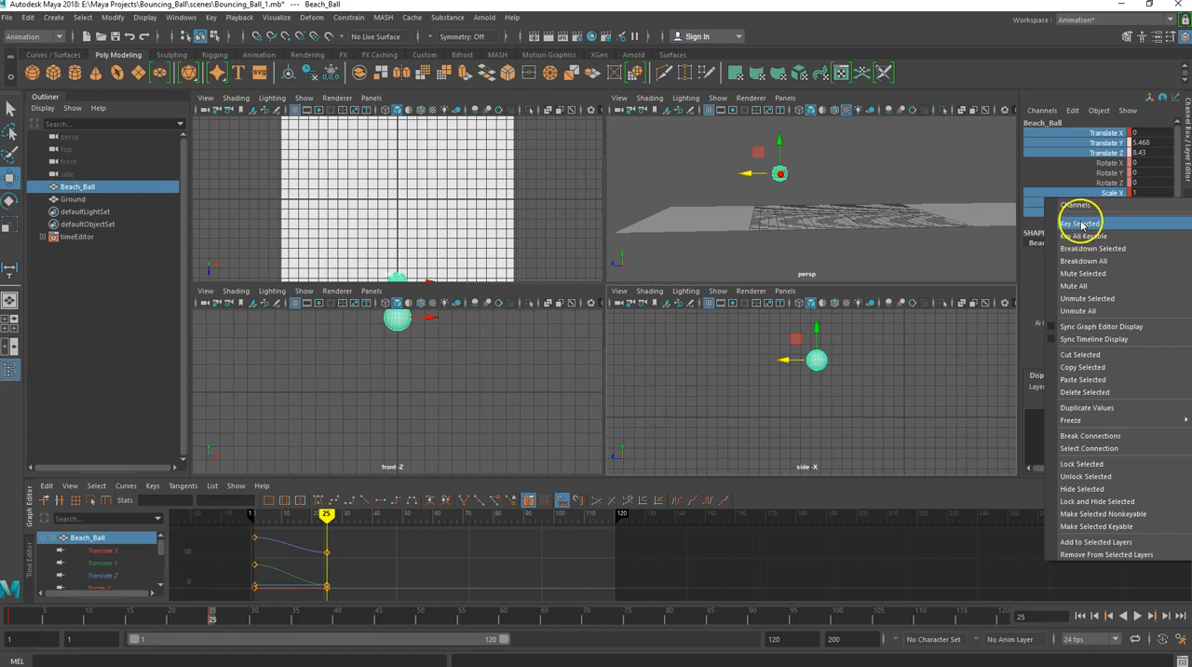
pyautogui.click(1080, 223)
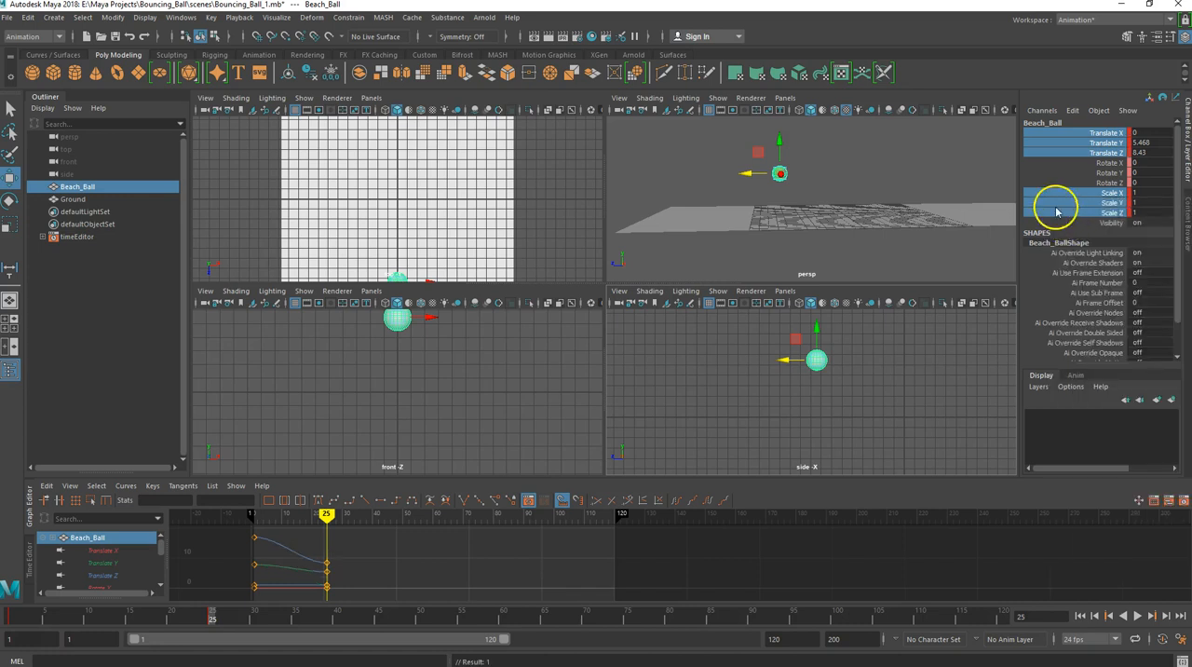
pyautogui.rightClick(1064, 198)
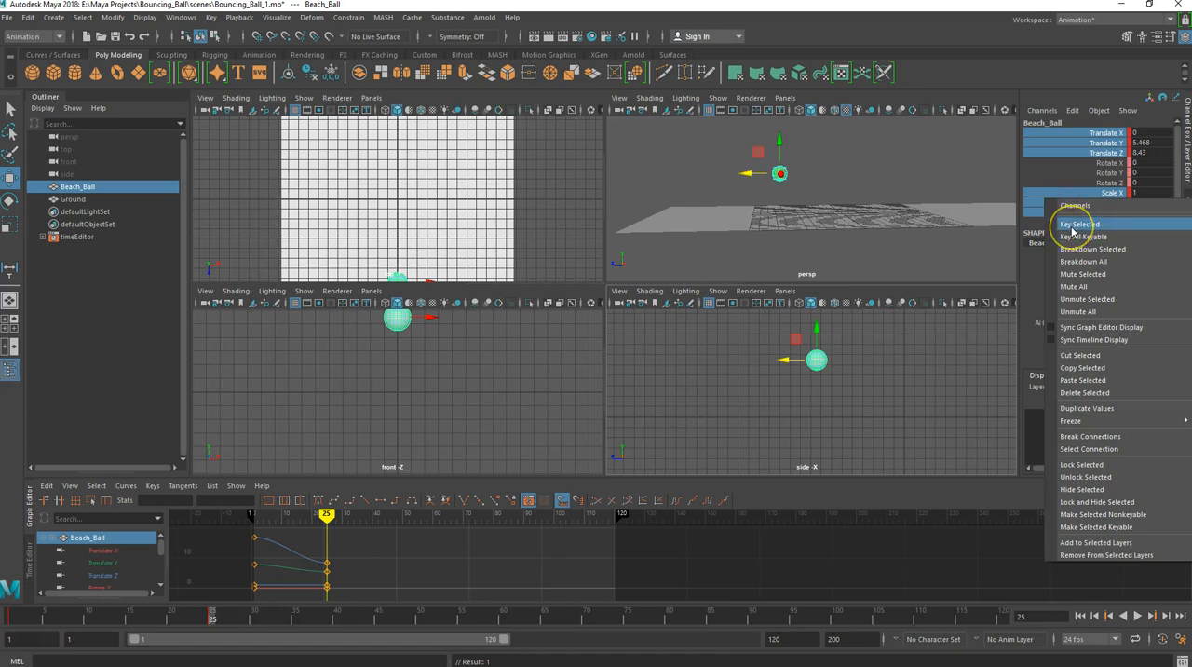
pyautogui.click(1071, 225)
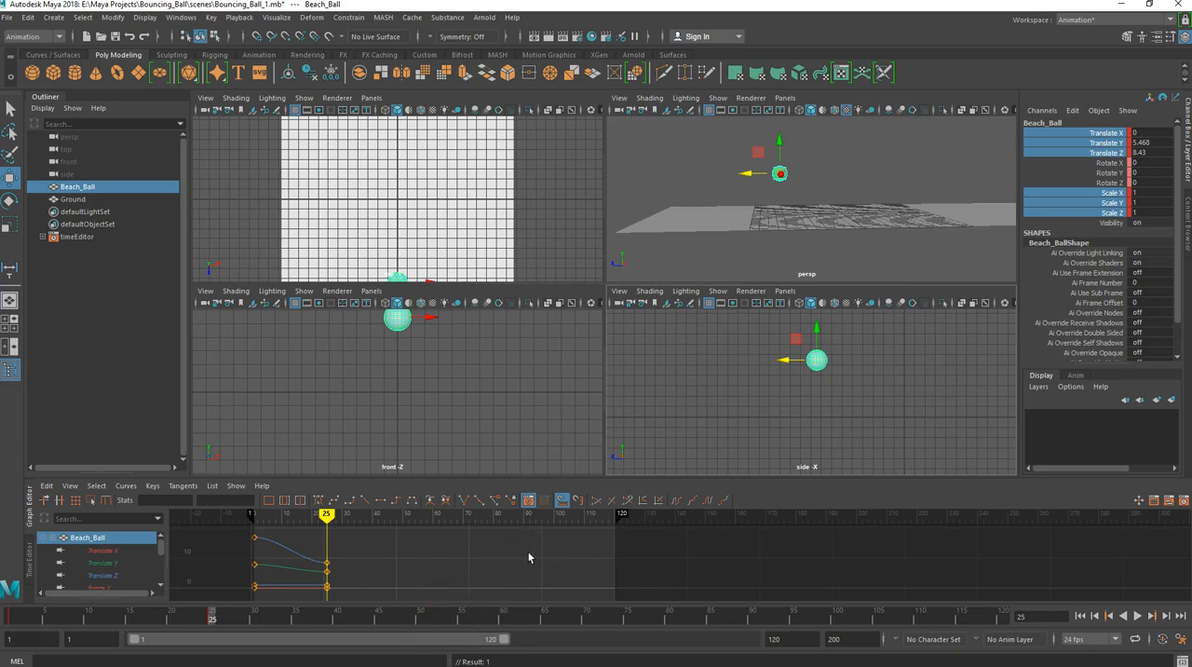
pyautogui.hotkey('ctrl', 'z')
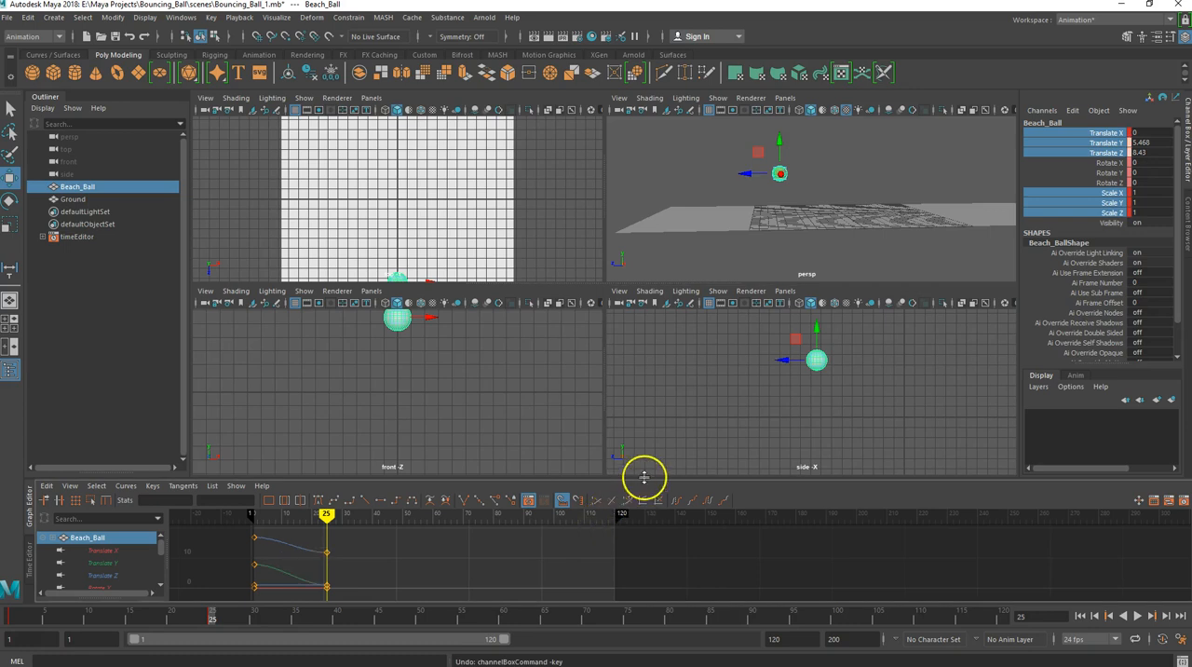
pyautogui.hotkey('ctrl', 'z')
pyautogui.hotkey('ctrl', 'z')
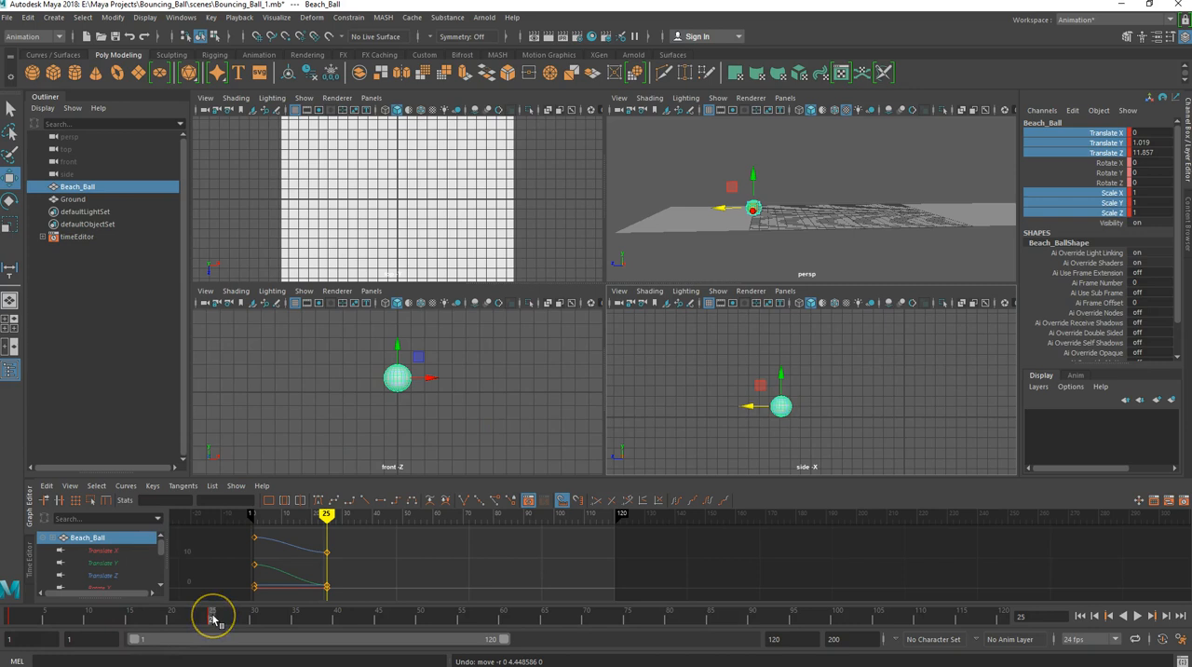
# - At frame 50, raise the beach ball to about Translate Y 5.408 and Z 8.611, and key its Translate and Scale channels
pyautogui.moveTo(213, 620); pyautogui.dragTo(419, 634)
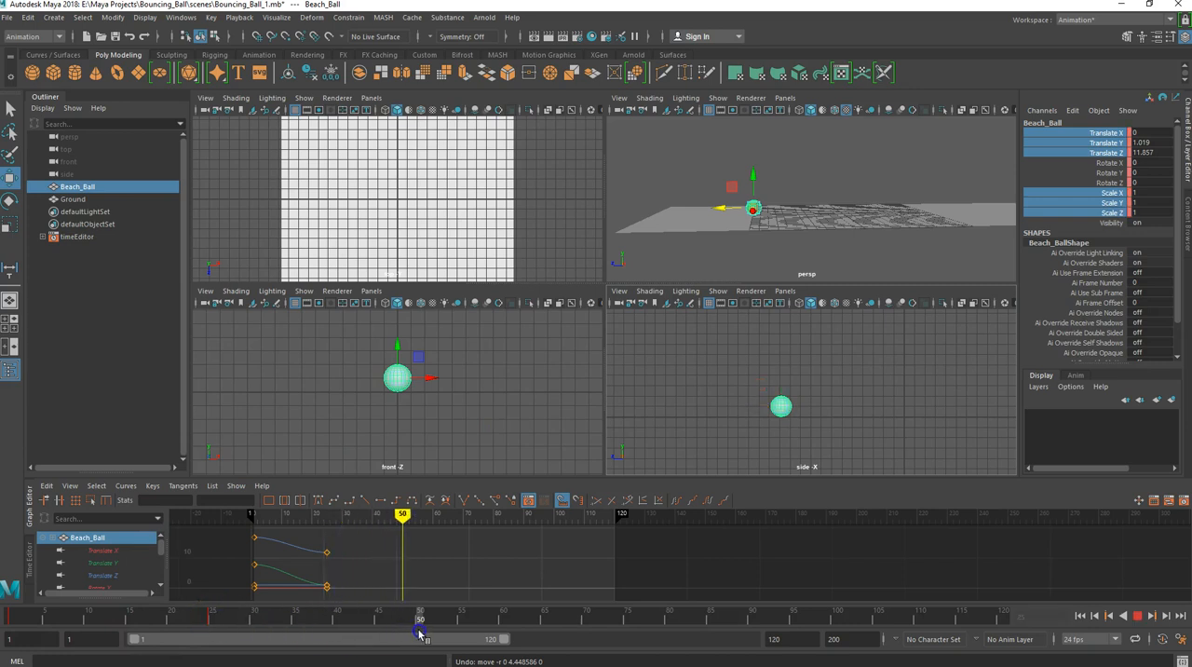
pyautogui.moveTo(765, 407); pyautogui.dragTo(780, 360)
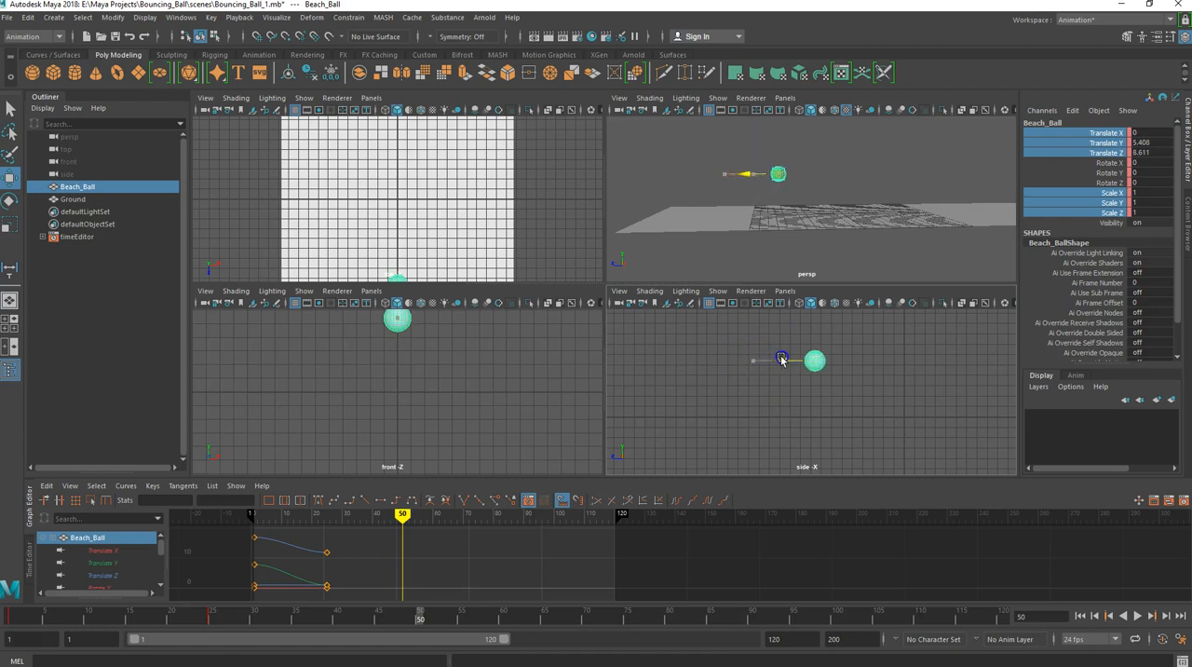
pyautogui.rightClick(1084, 205)
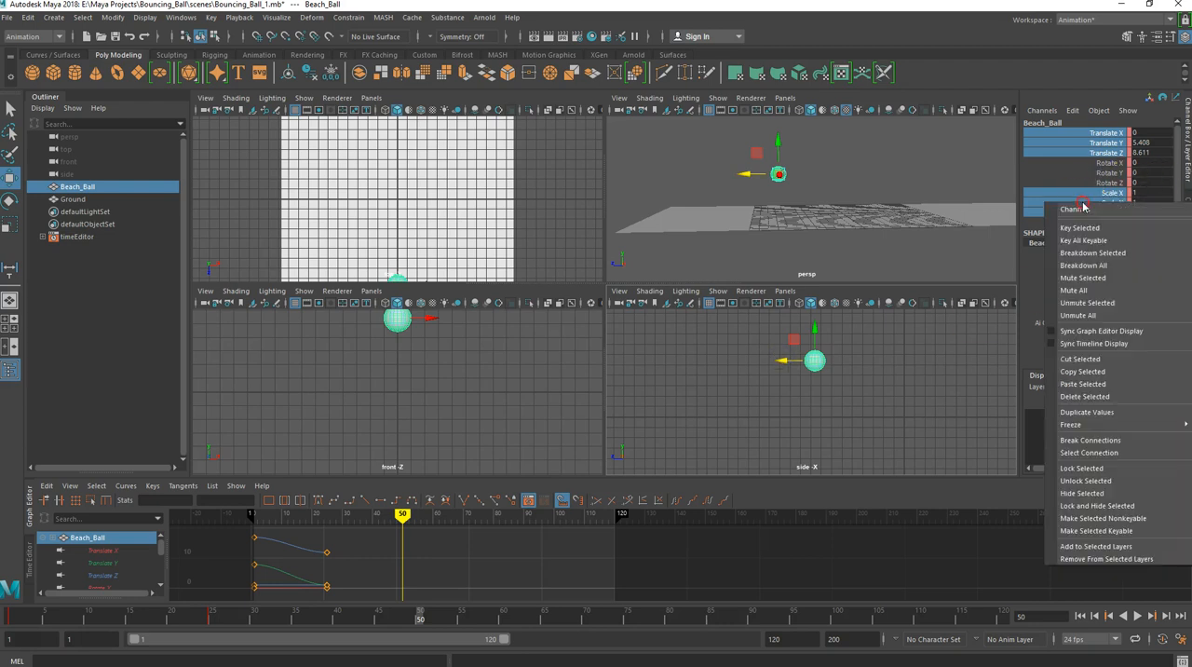
pyautogui.click(1080, 227)
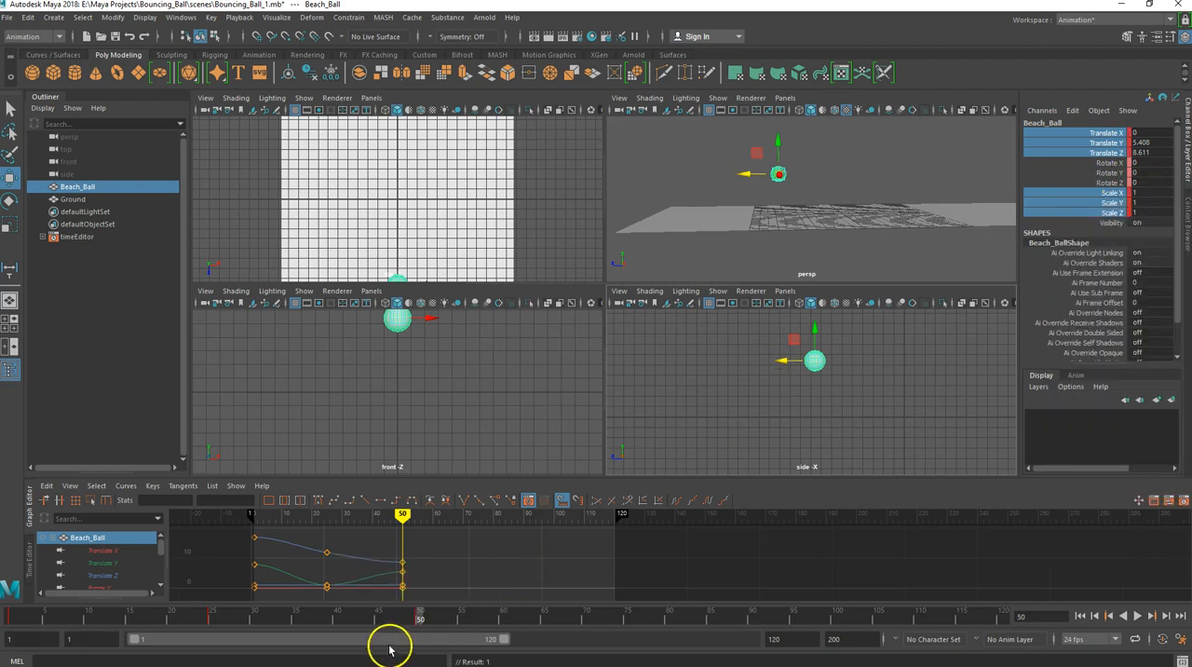
# - At frame 75, lower the beach ball to the ground at Translate Y 1.019 and Z 3.2, and key its Translate and Scale channels
pyautogui.moveTo(420, 617)
pyautogui.mouseDown()
pyautogui.moveTo(12, 617)
pyautogui.moveTo(213, 622)
pyautogui.moveTo(13, 619)
pyautogui.moveTo(191, 634)
pyautogui.moveTo(460, 621)
pyautogui.mouseUp()
pyautogui.click(619, 620)
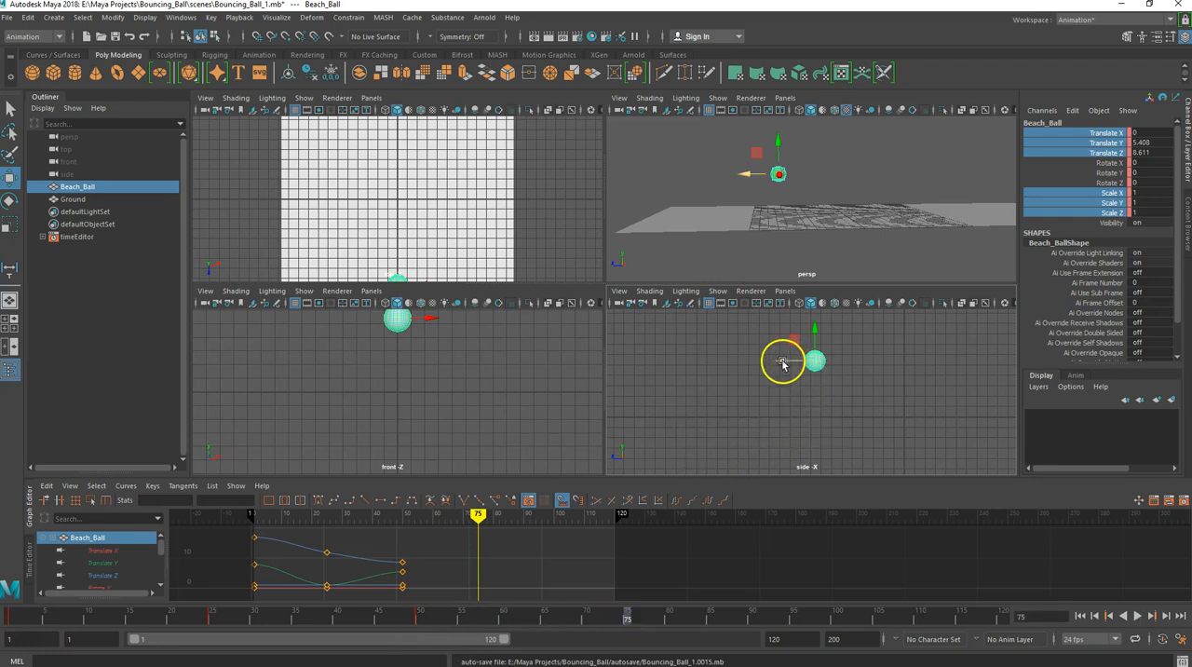
pyautogui.moveTo(815, 328); pyautogui.dragTo(815, 370)
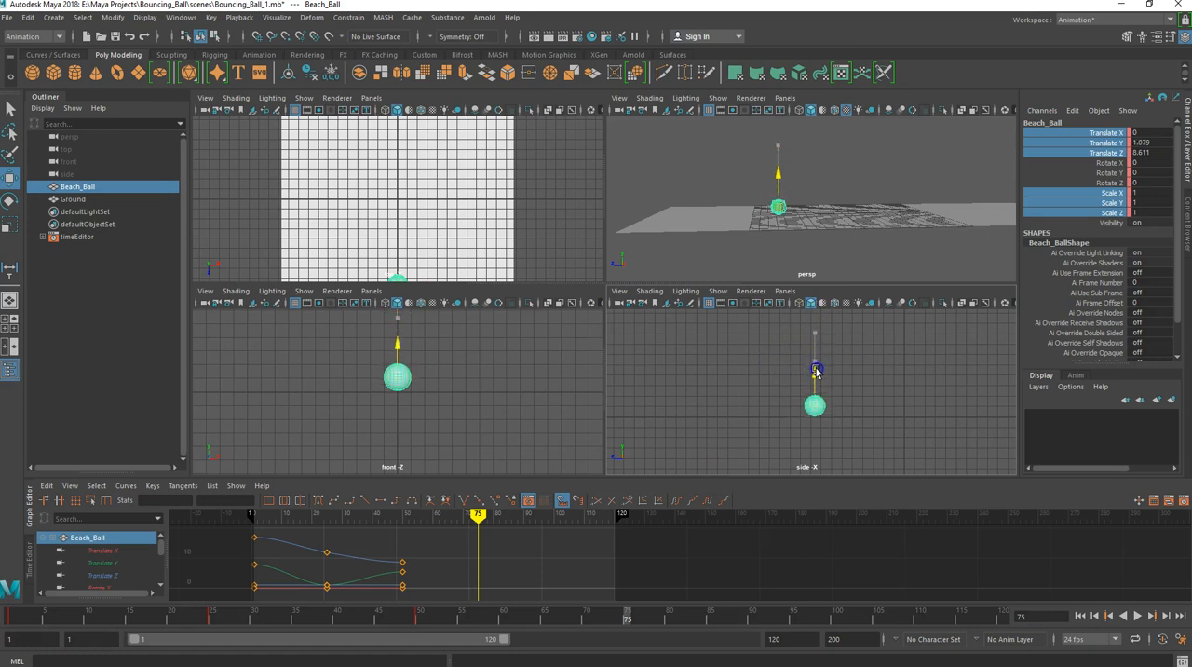
pyautogui.moveTo(777, 412); pyautogui.dragTo(836, 413)
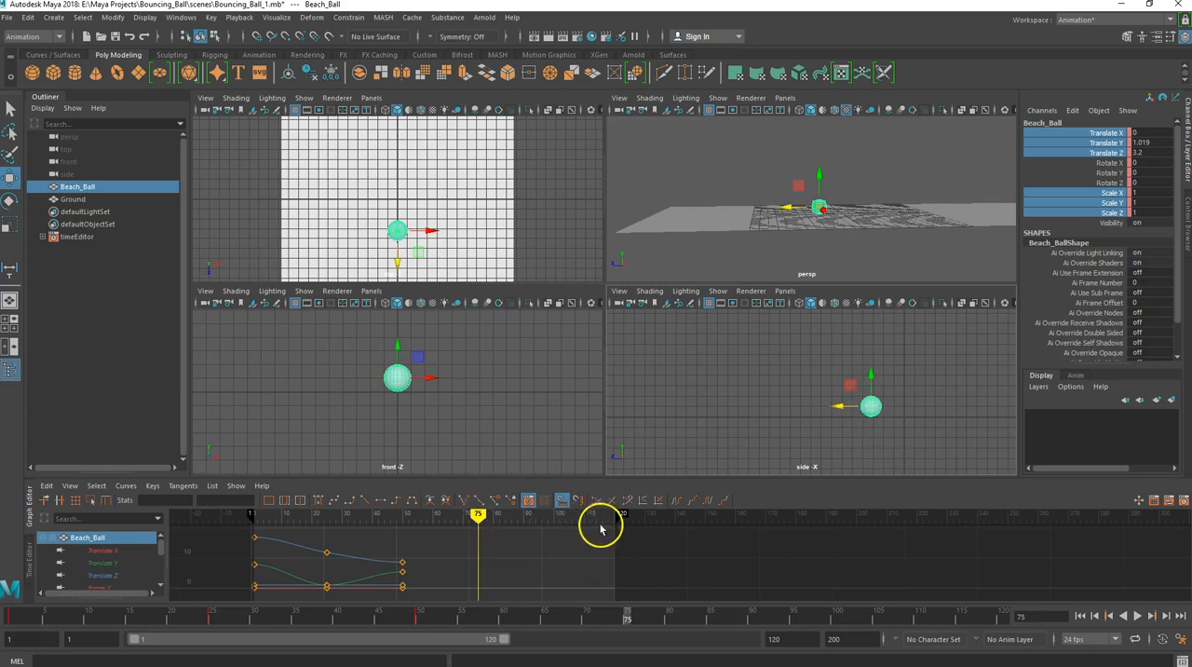
pyautogui.rightClick(1051, 204)
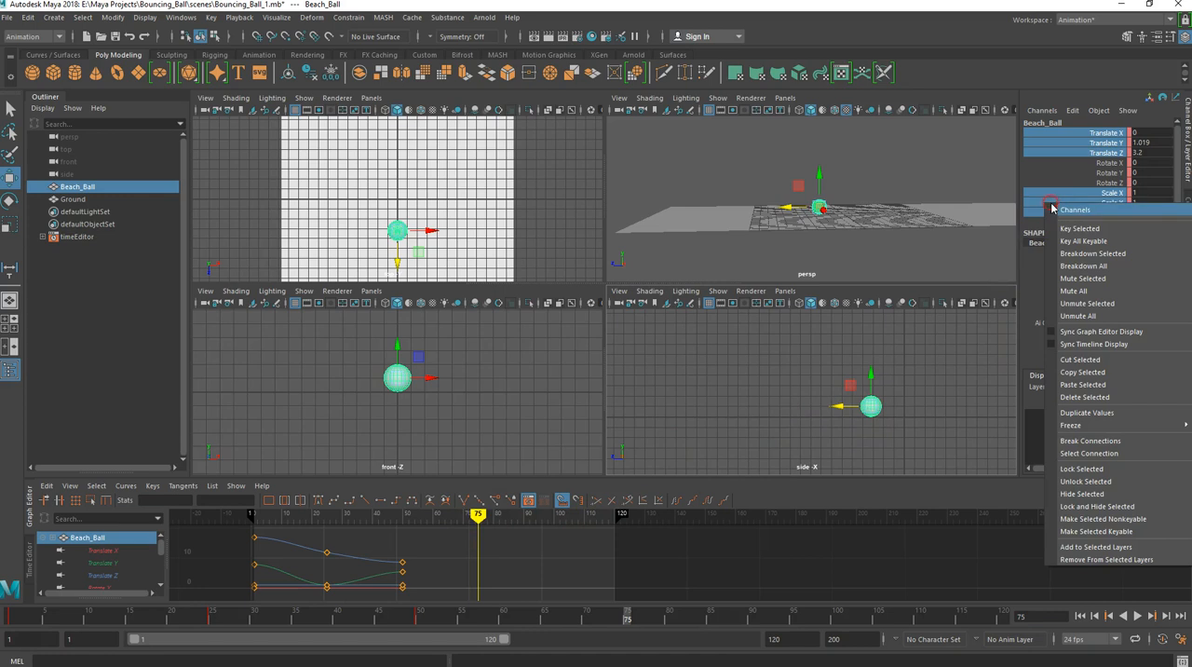
pyautogui.click(1062, 229)
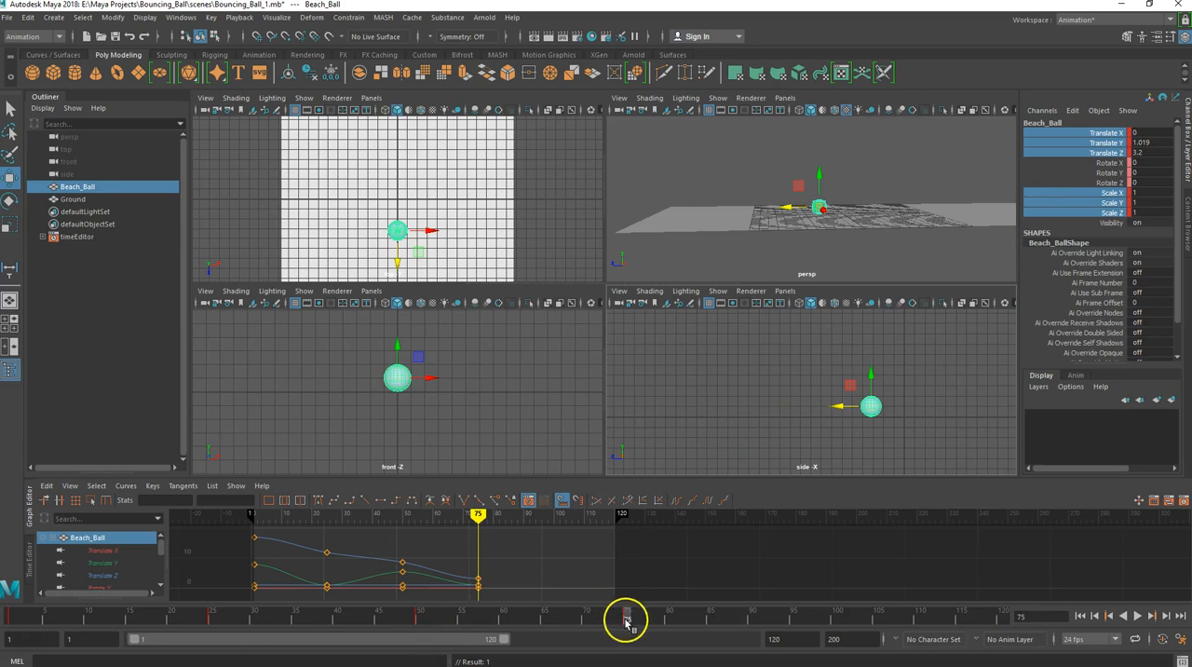
# - At frame 100, raise the beach ball to about Translate Y 4.025 and Z 0.435, and key its Translate and Scale channels
pyautogui.moveTo(627, 620); pyautogui.dragTo(838, 630)
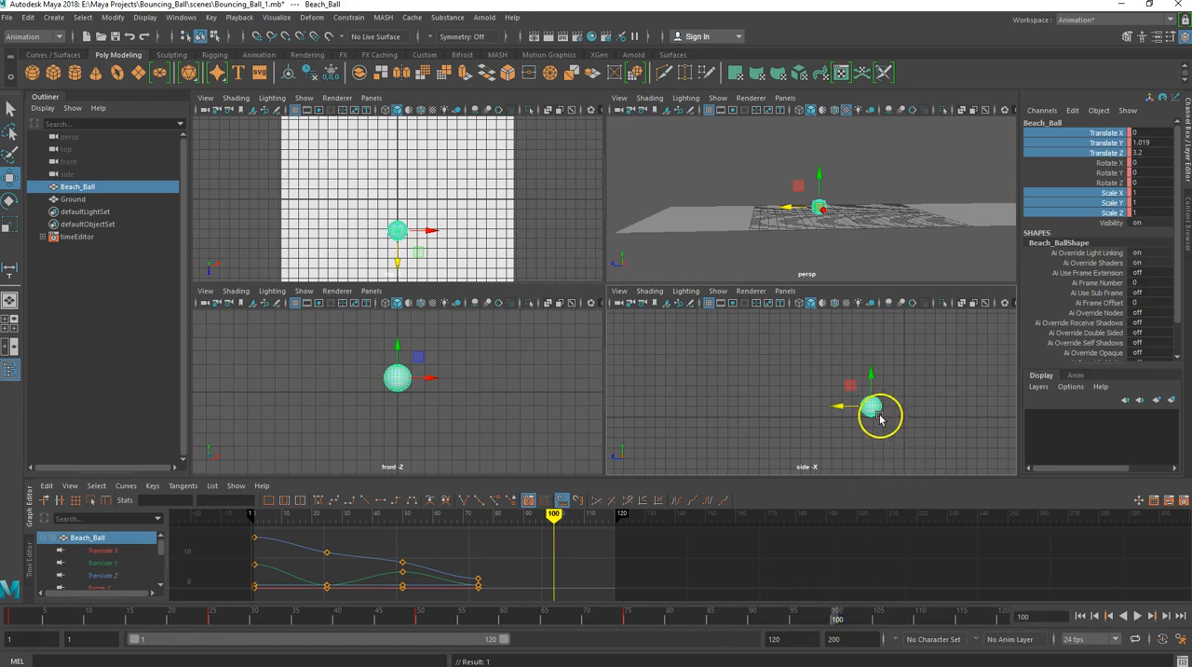
pyautogui.click(871, 374)
pyautogui.moveTo(870, 374)
pyautogui.mouseDown()
pyautogui.moveTo(866, 342)
pyautogui.moveTo(839, 372)
pyautogui.moveTo(865, 377)
pyautogui.mouseUp()
pyautogui.rightClick(1069, 209)
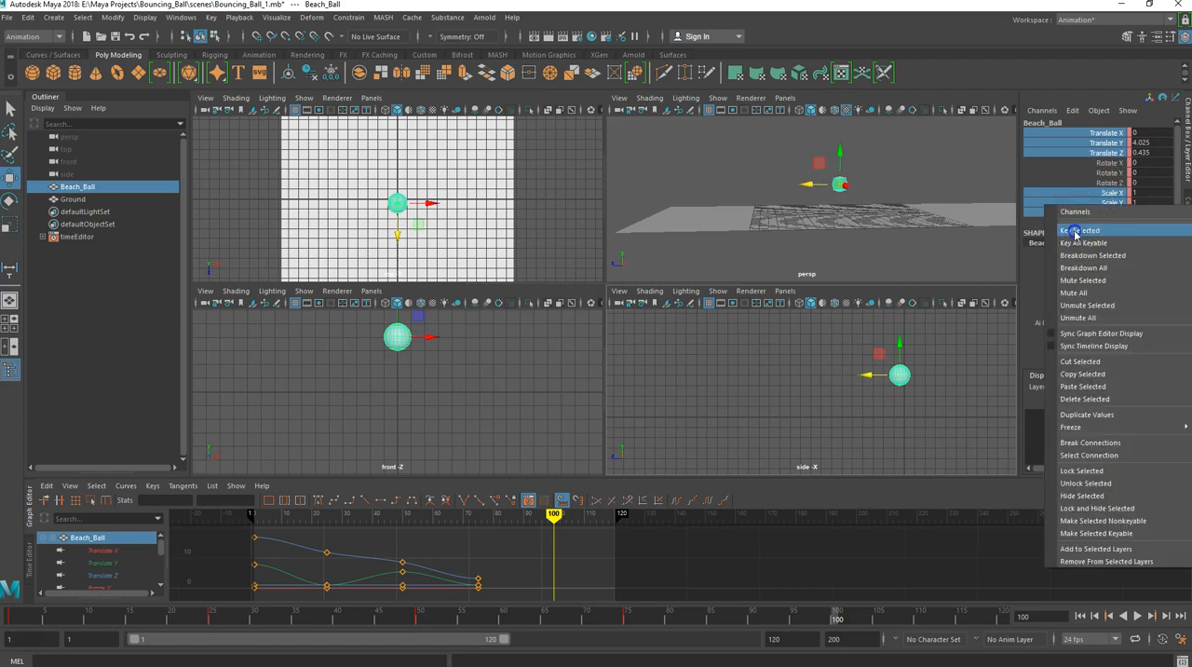
pyautogui.click(1076, 231)
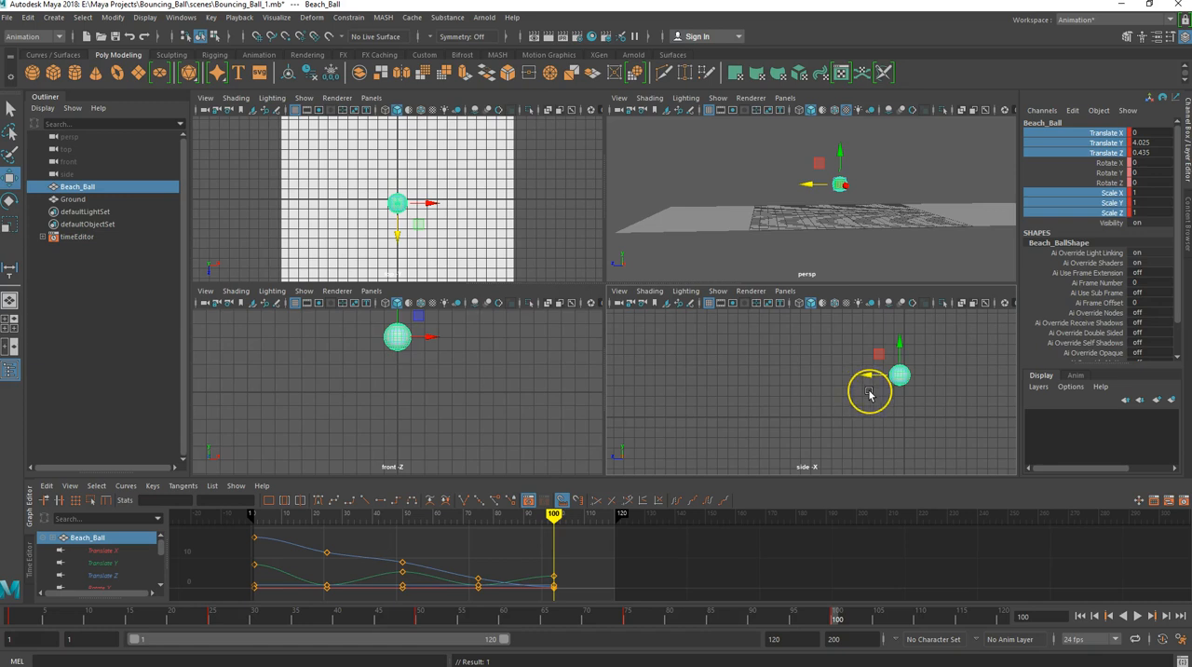
# - At frame 125, bring the beach ball down to Translate Y 1.019 and Z -3.893, and key its Translate and Scale channels
pyautogui.keyDown('alt'); pyautogui.moveTo(870, 395); pyautogui.dragTo(686, 401, button='middle'); pyautogui.keyUp('alt')
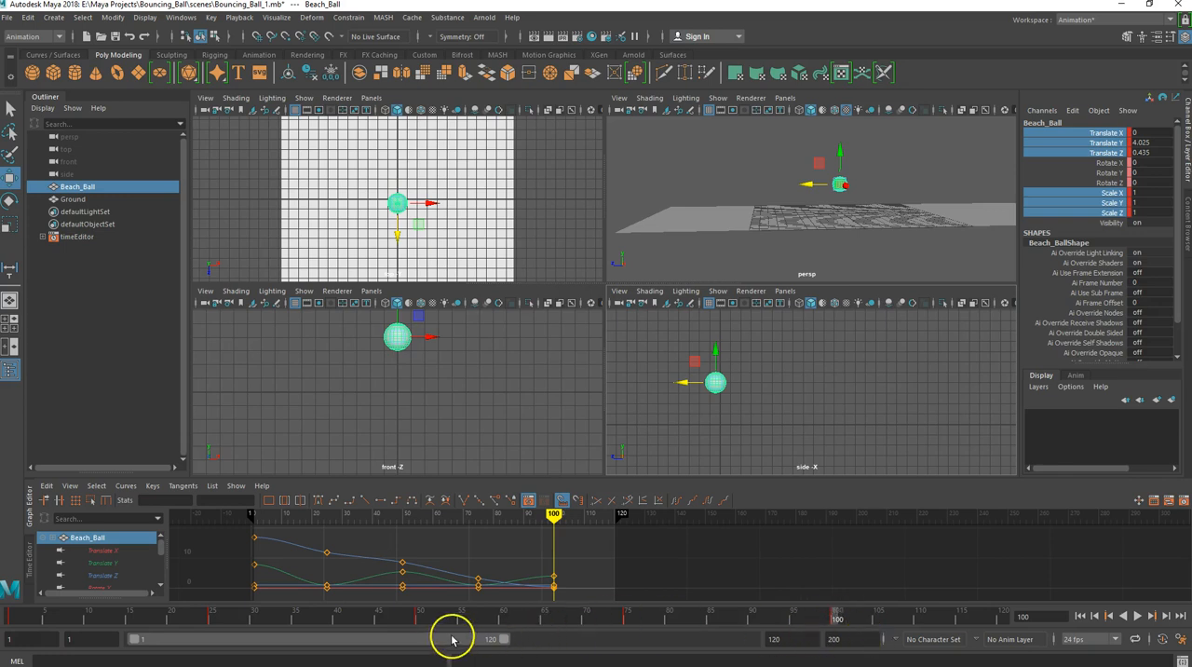
pyautogui.moveTo(453, 638); pyautogui.dragTo(667, 654)
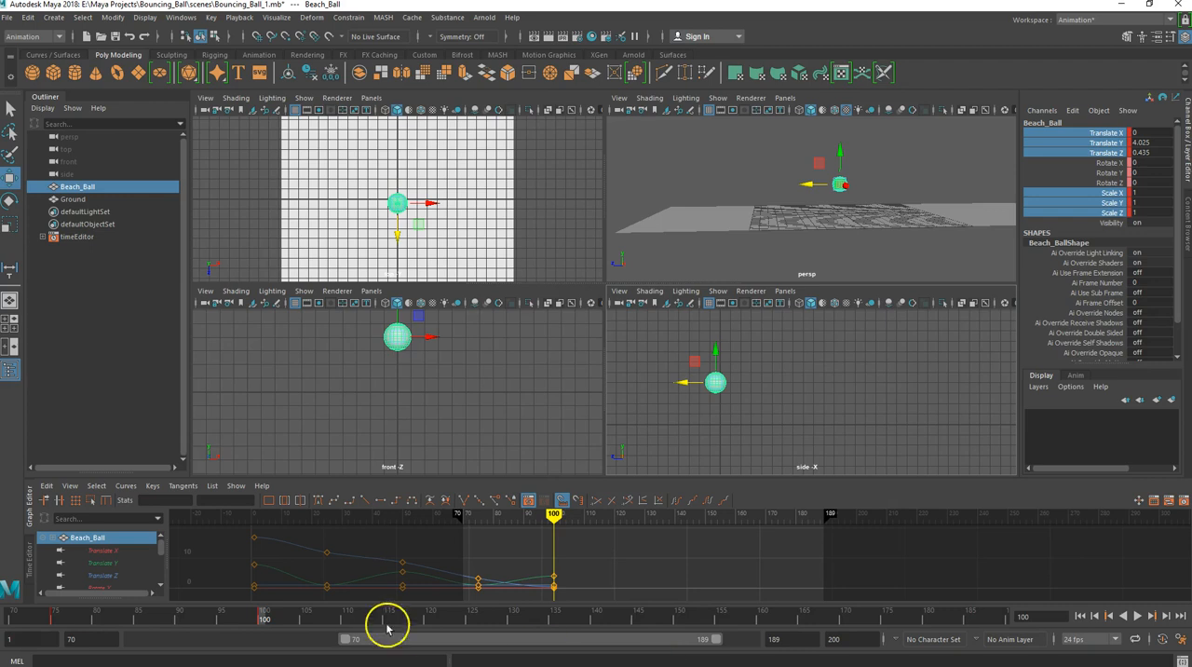
pyautogui.moveTo(262, 618); pyautogui.dragTo(472, 620)
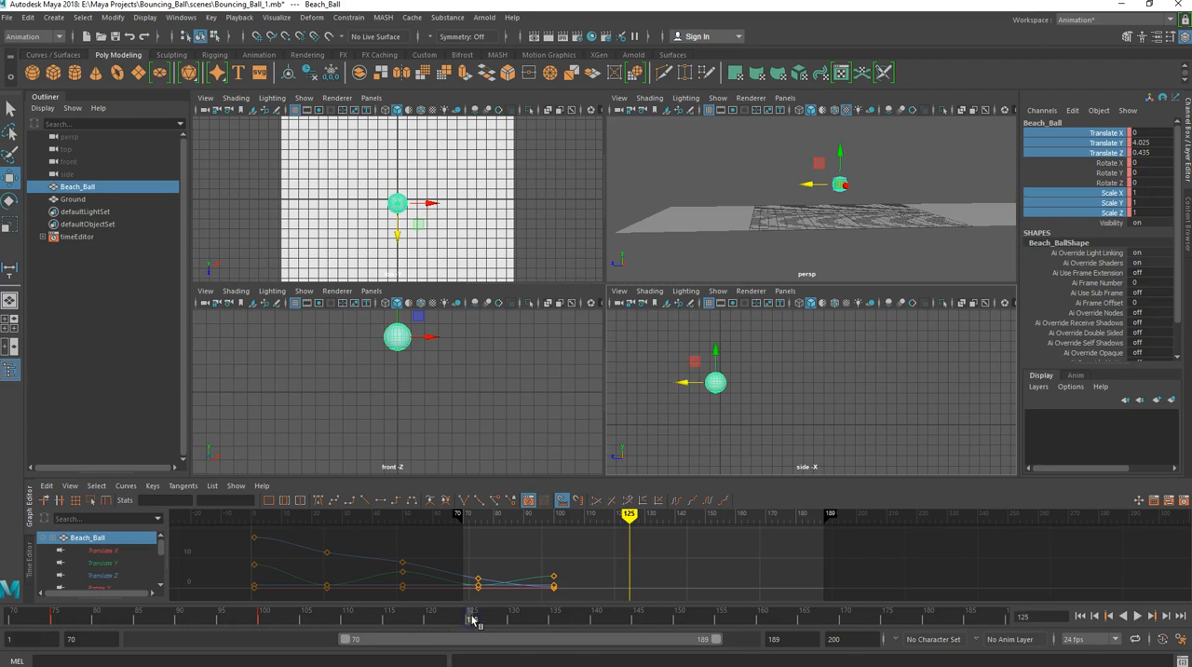
pyautogui.click(715, 352)
pyautogui.moveTo(717, 352); pyautogui.dragTo(728, 416)
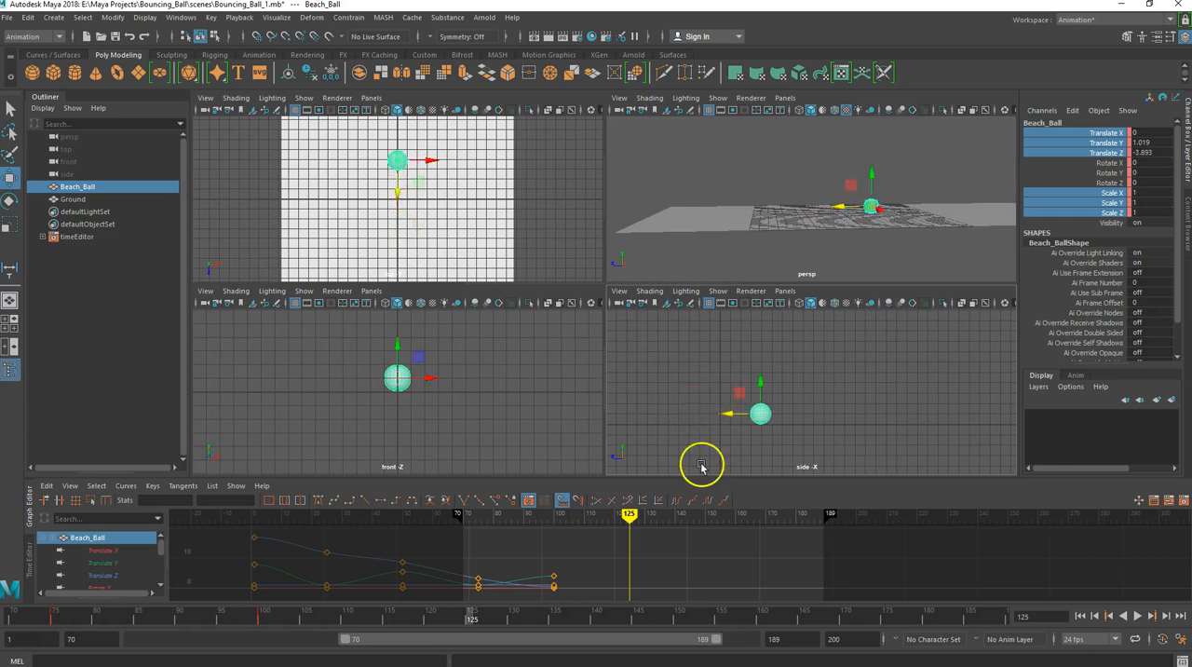
pyautogui.rightClick(1067, 200)
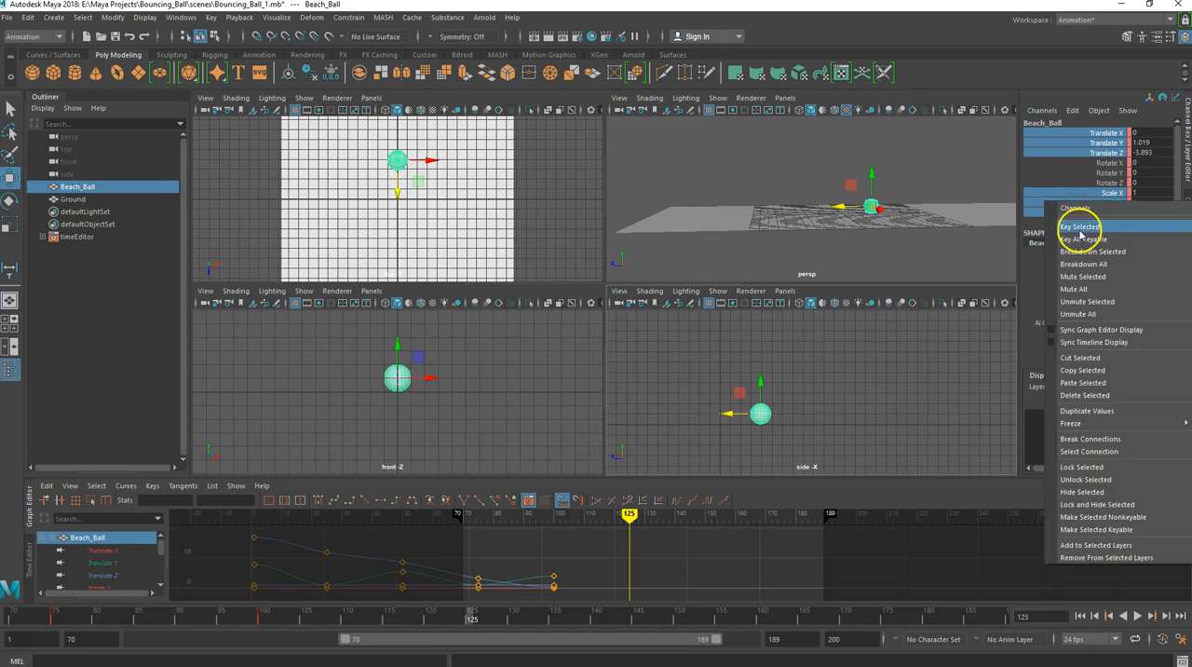
pyautogui.click(1079, 228)
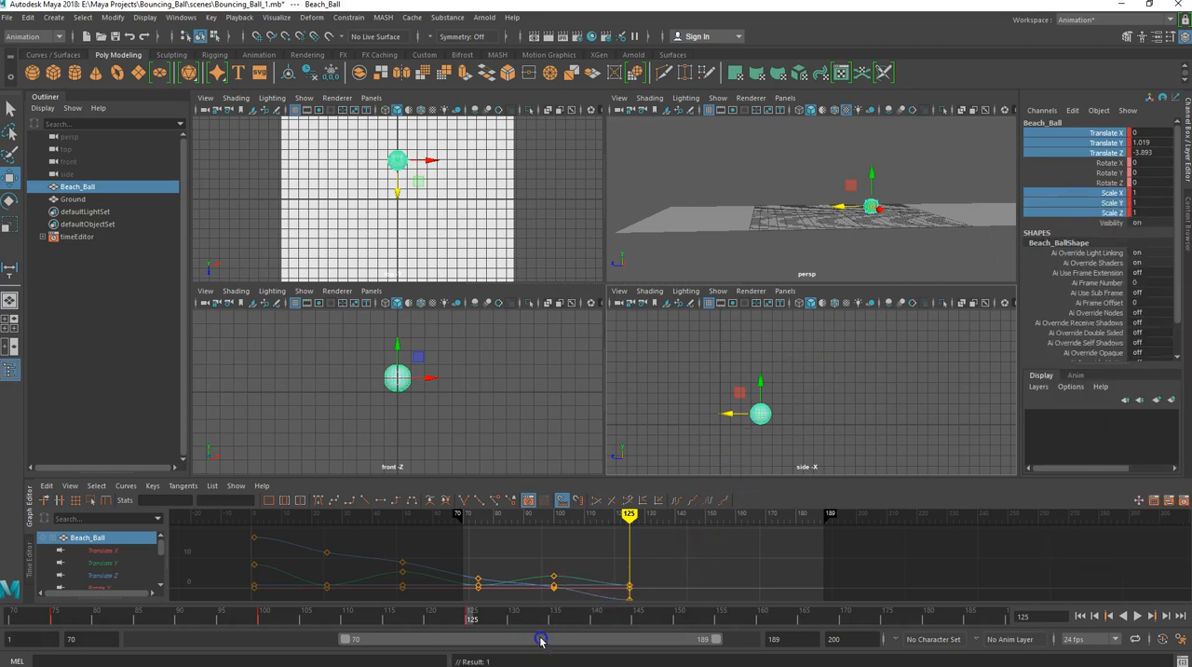
# - At frame 150, raise the beach ball to about Translate Y 2.402 and Z -5.697, and key its Translate and Scale channels
pyautogui.moveTo(541, 640); pyautogui.dragTo(561, 640)
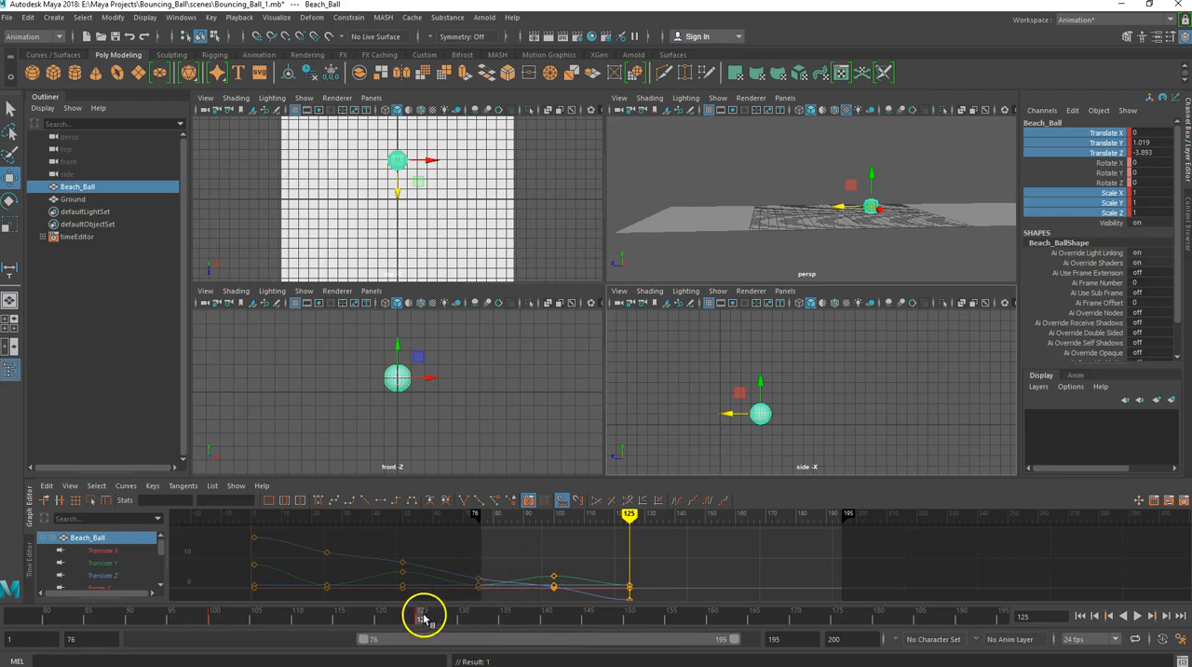
pyautogui.moveTo(422, 617); pyautogui.dragTo(630, 620)
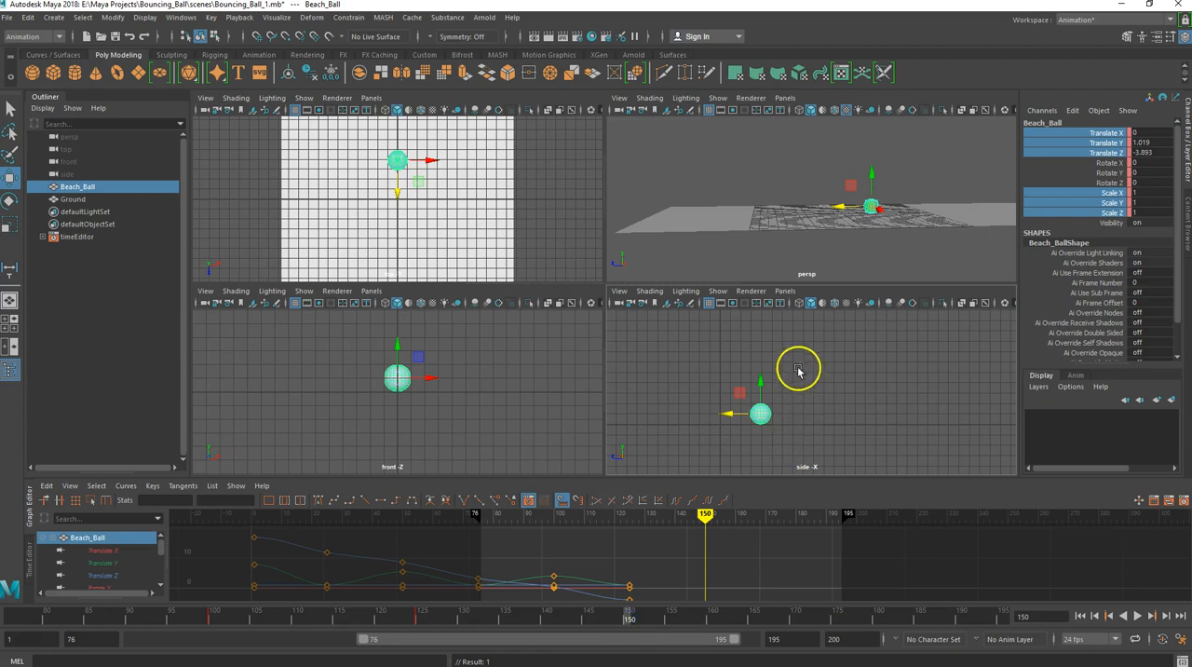
pyautogui.click(762, 380)
pyautogui.moveTo(762, 380); pyautogui.dragTo(744, 402)
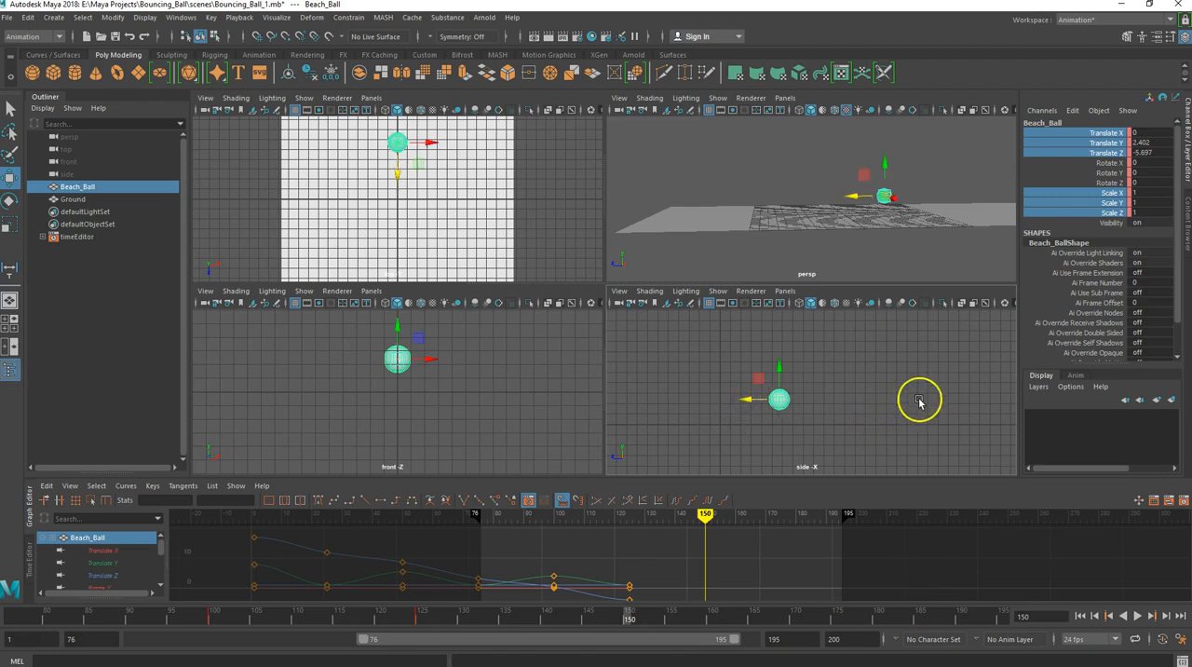
pyautogui.rightClick(1052, 204)
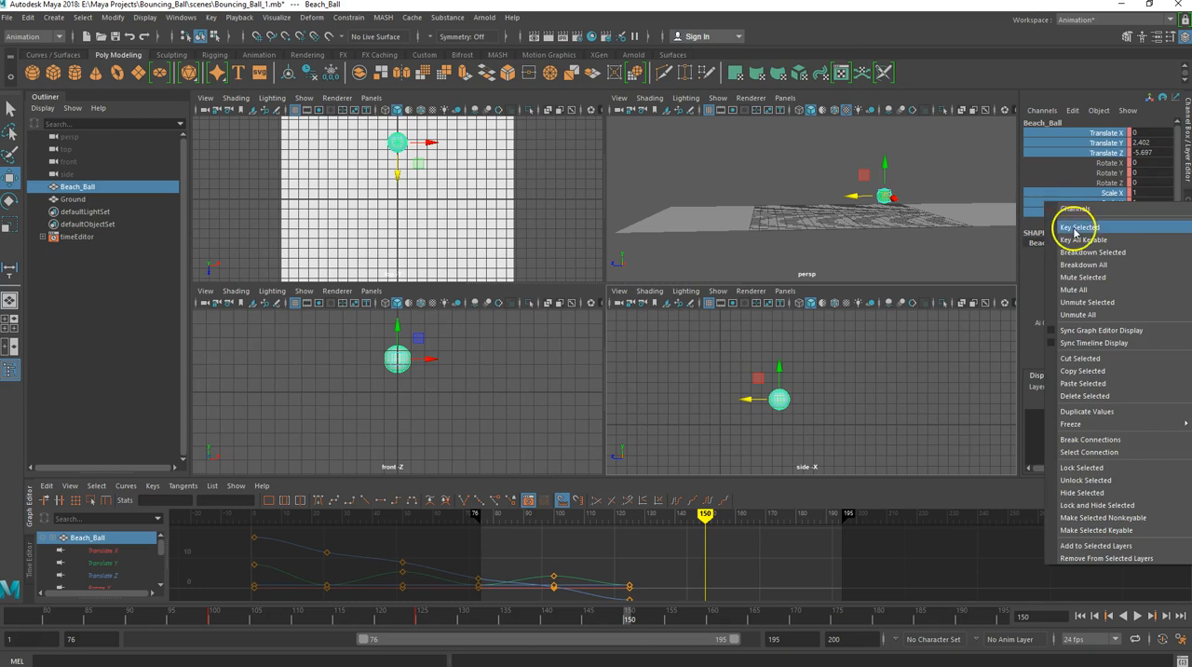
pyautogui.click(1079, 228)
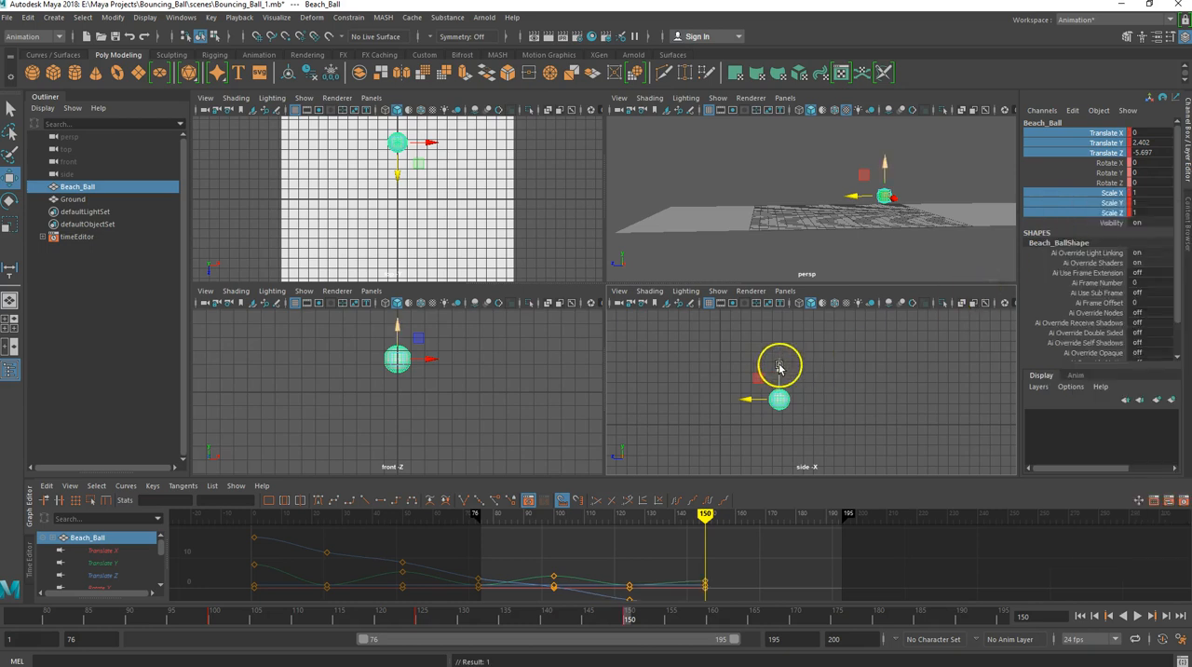
# - At frame 175, lower the beach ball to about Translate Y 0.959 and Z -7.32, and key its Translate and Scale channels
pyautogui.moveTo(630, 622); pyautogui.dragTo(836, 631)
pyautogui.moveTo(782, 367); pyautogui.dragTo(785, 380)
pyautogui.moveTo(753, 418); pyautogui.dragTo(764, 417)
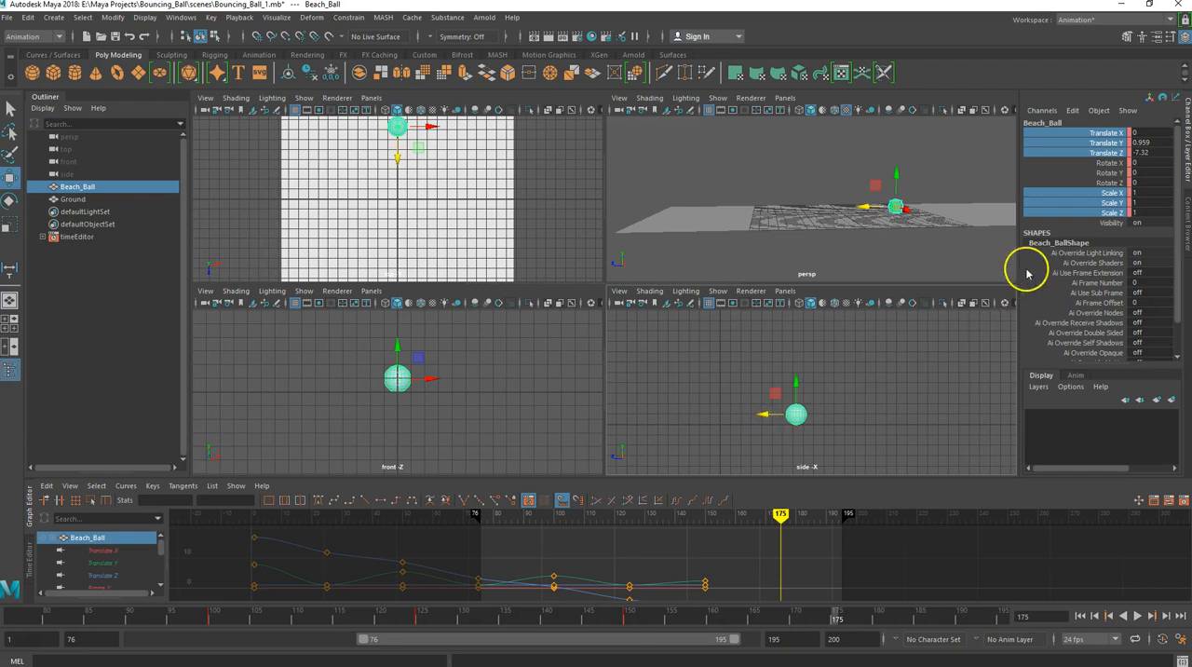
pyautogui.rightClick(1068, 202)
pyautogui.click(1073, 233)
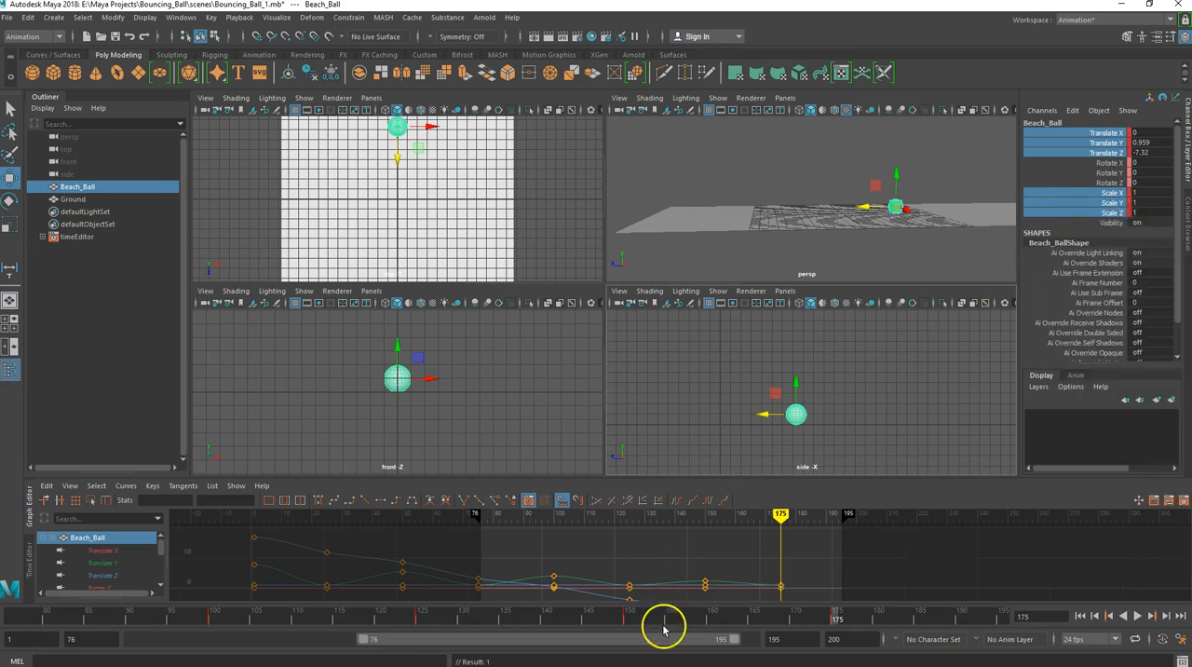
# - At frame 200, roll the beach ball along the ground to about Translate Z -17.299, and key its Translate and Scale channels
pyautogui.moveTo(646, 638); pyautogui.dragTo(689, 638)
pyautogui.moveTo(792, 616); pyautogui.dragTo(1002, 619)
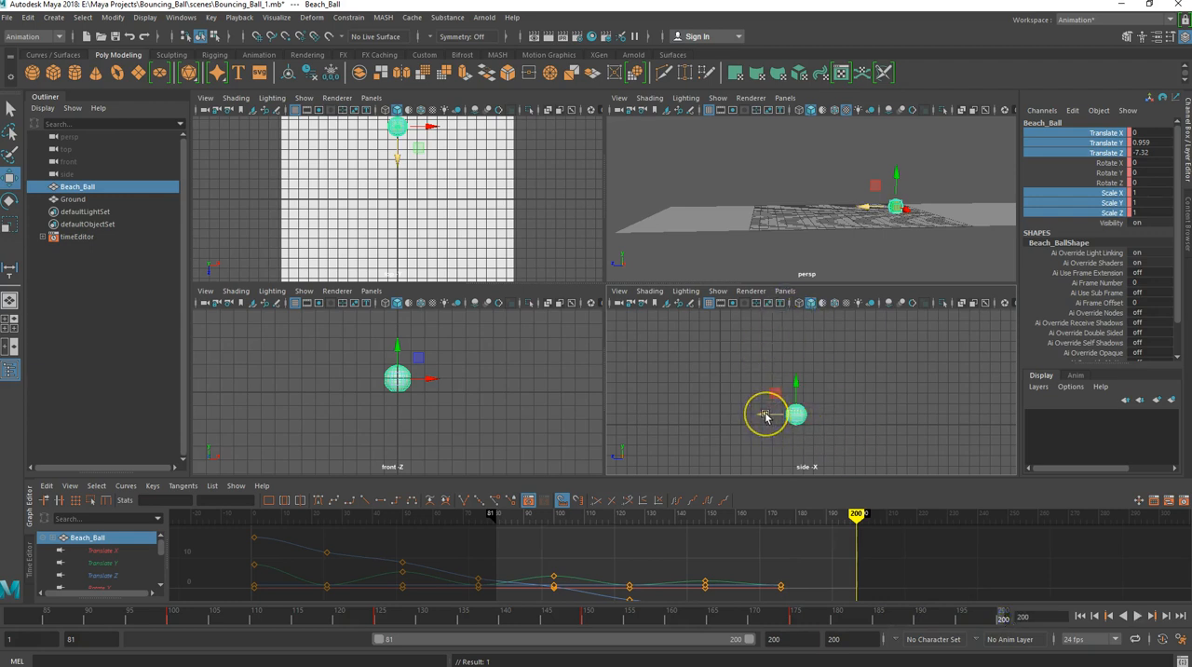
pyautogui.moveTo(765, 416); pyautogui.dragTo(868, 417)
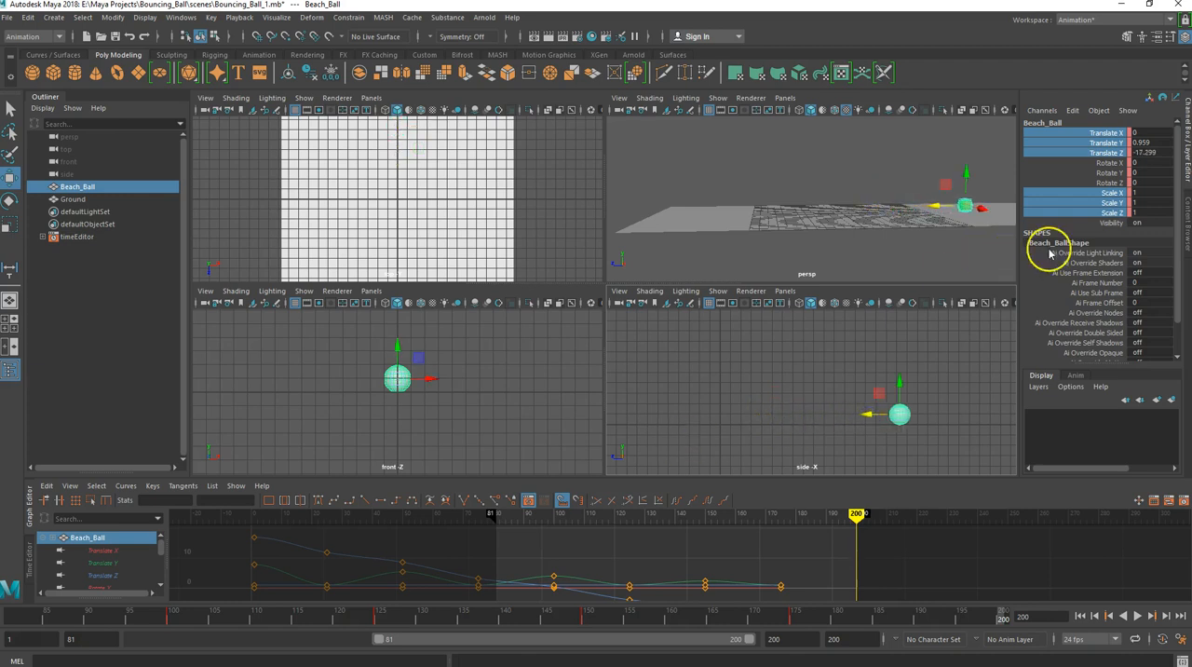
pyautogui.rightClick(1064, 198)
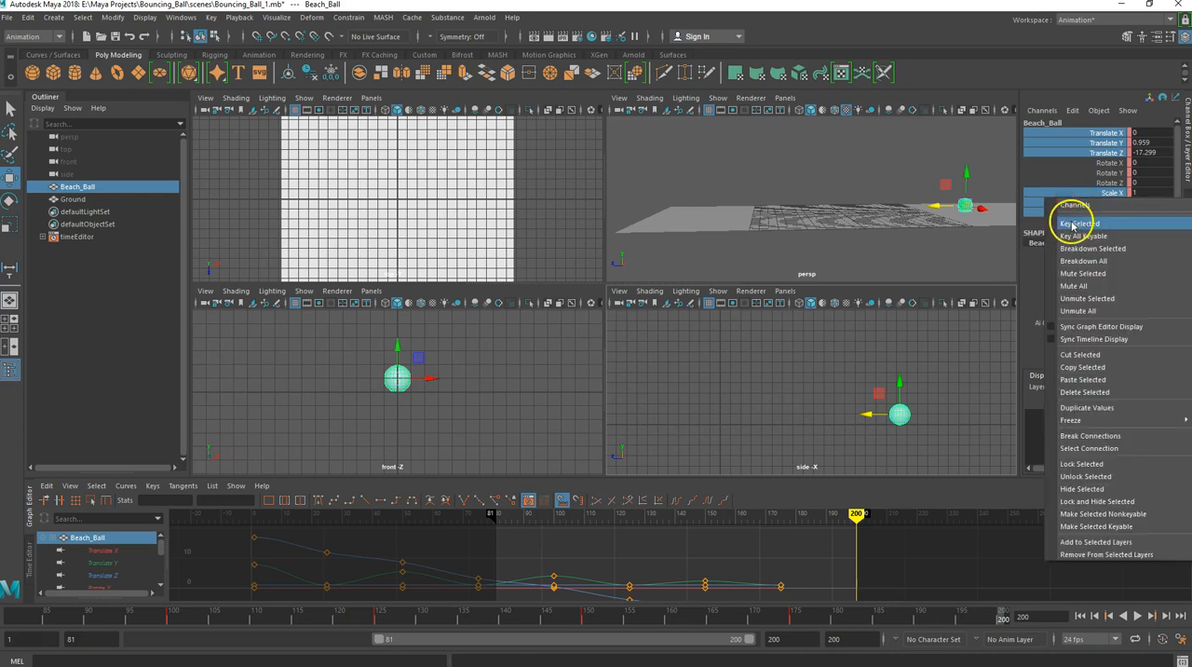
pyautogui.click(1072, 224)
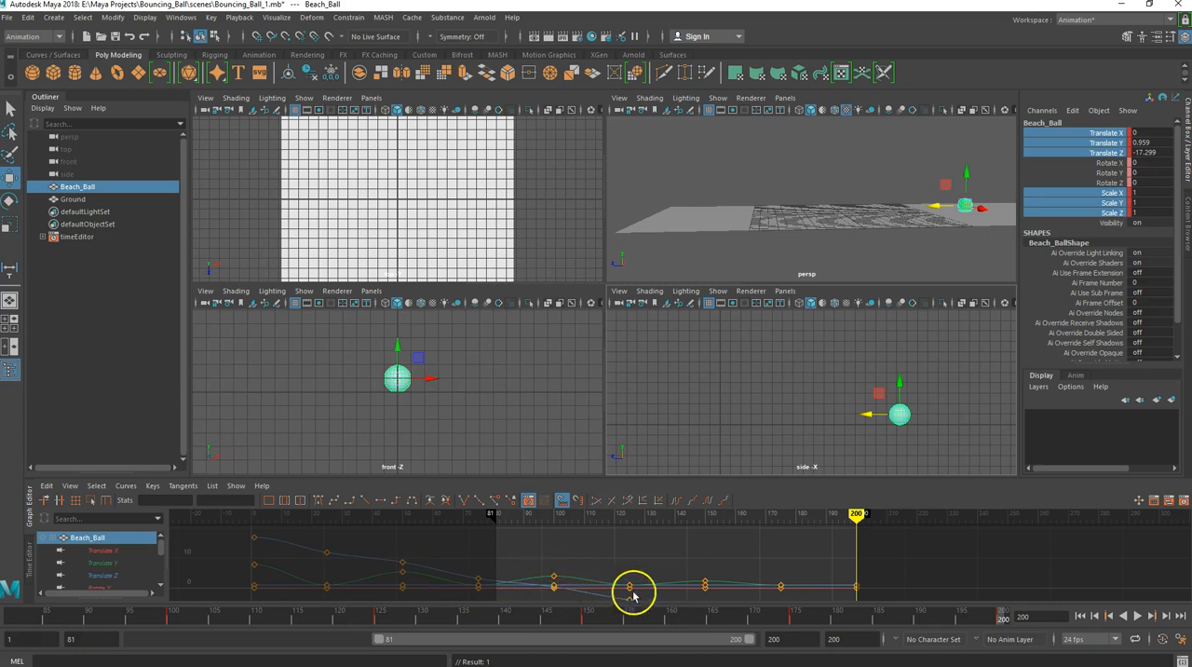
# - Scrub back through the bounce, shift the playback range to frames 1–120, and play the animation from frame 1
pyautogui.scroll(-3, 678, 556)
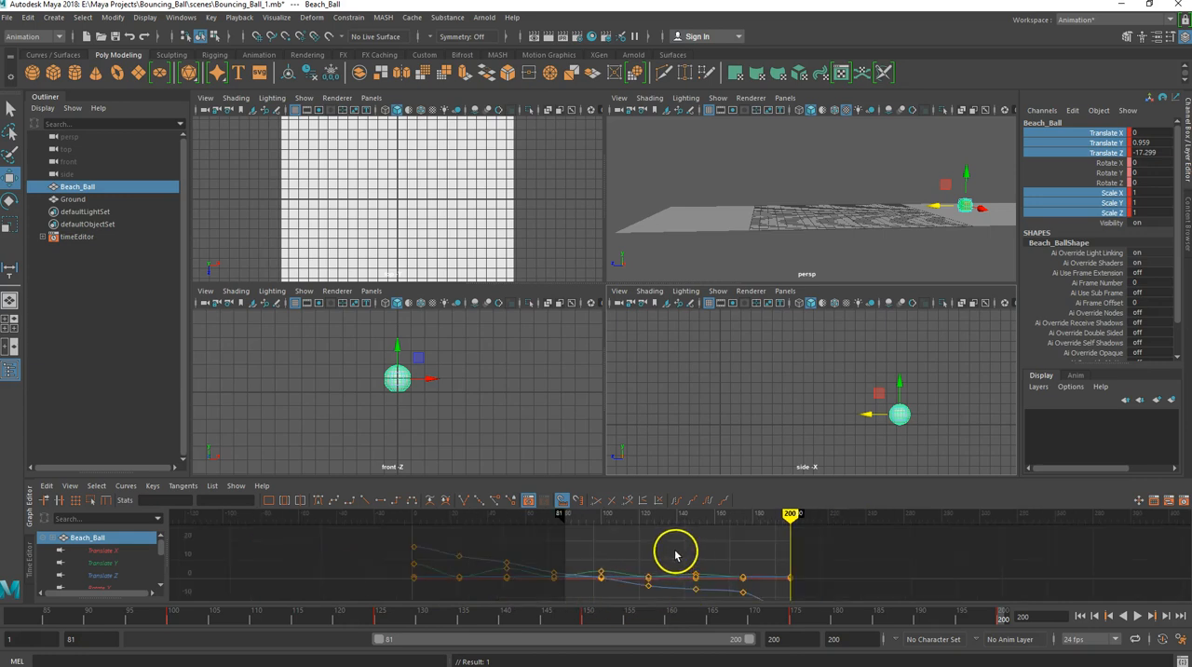
pyautogui.scroll(3, 675, 555)
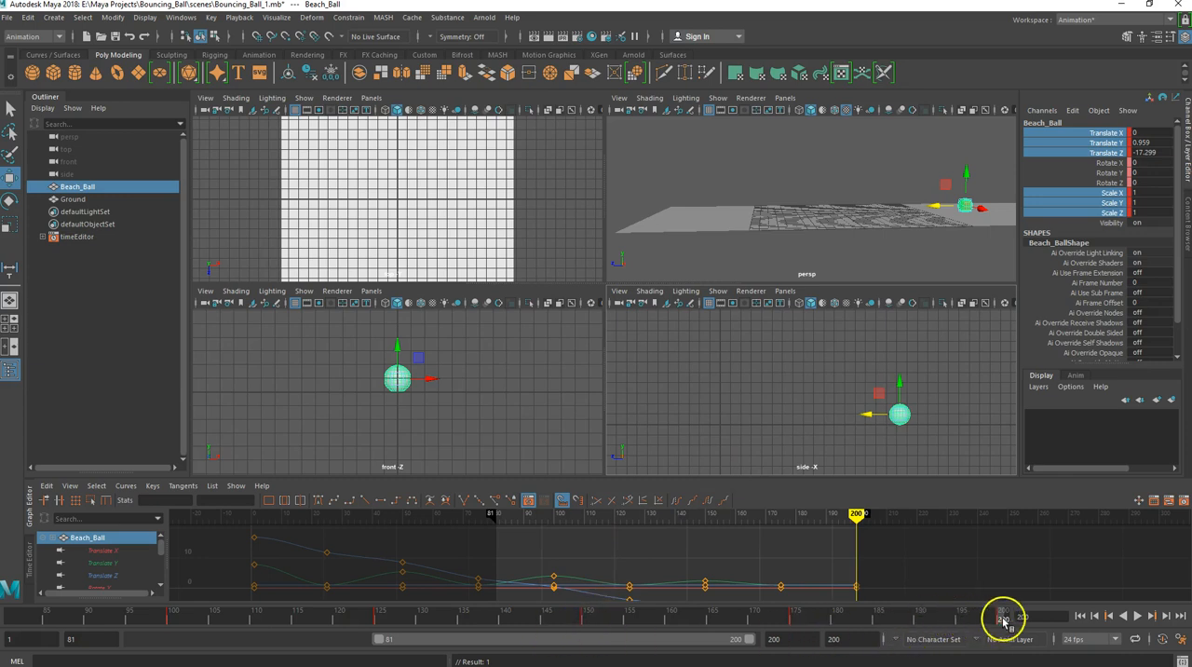
pyautogui.moveTo(1001, 618); pyautogui.dragTo(314, 617)
pyautogui.moveTo(453, 641); pyautogui.dragTo(144, 638)
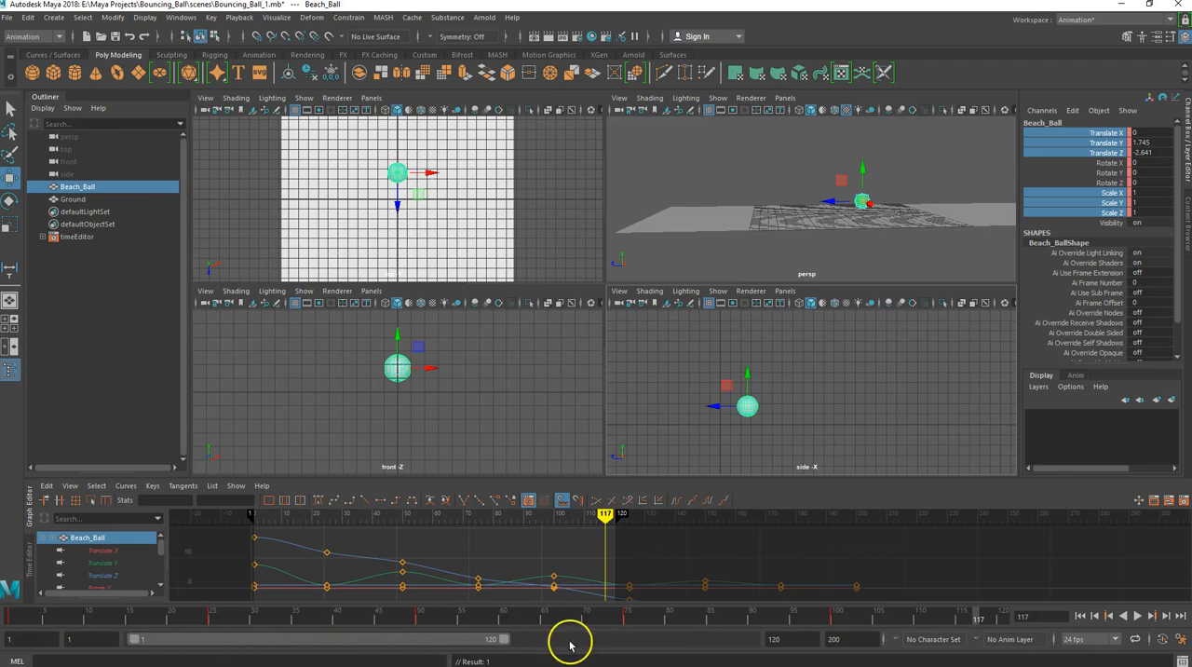
pyautogui.click(1081, 618)
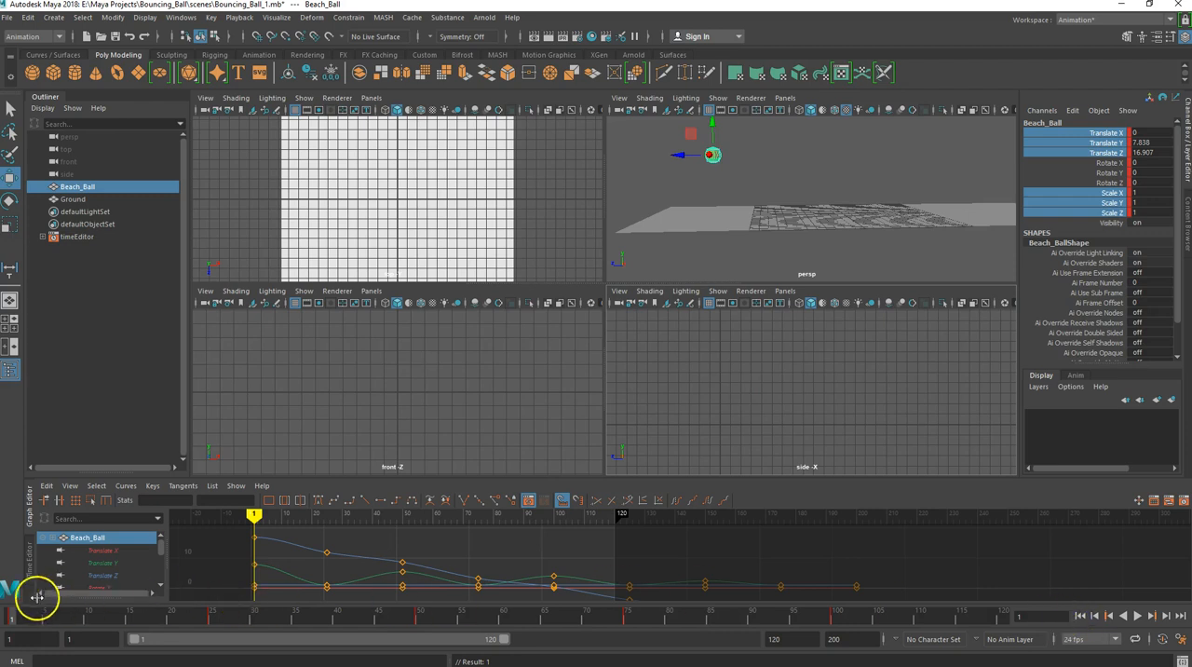
pyautogui.click(1139, 616)
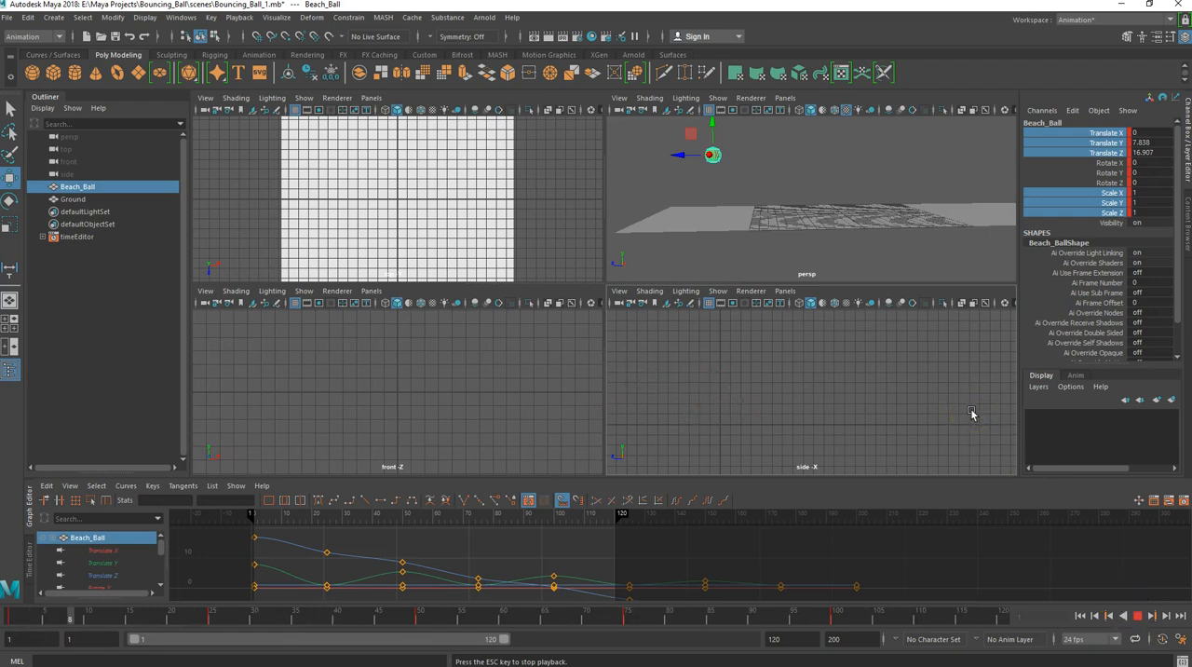
pyautogui.click(1138, 617)
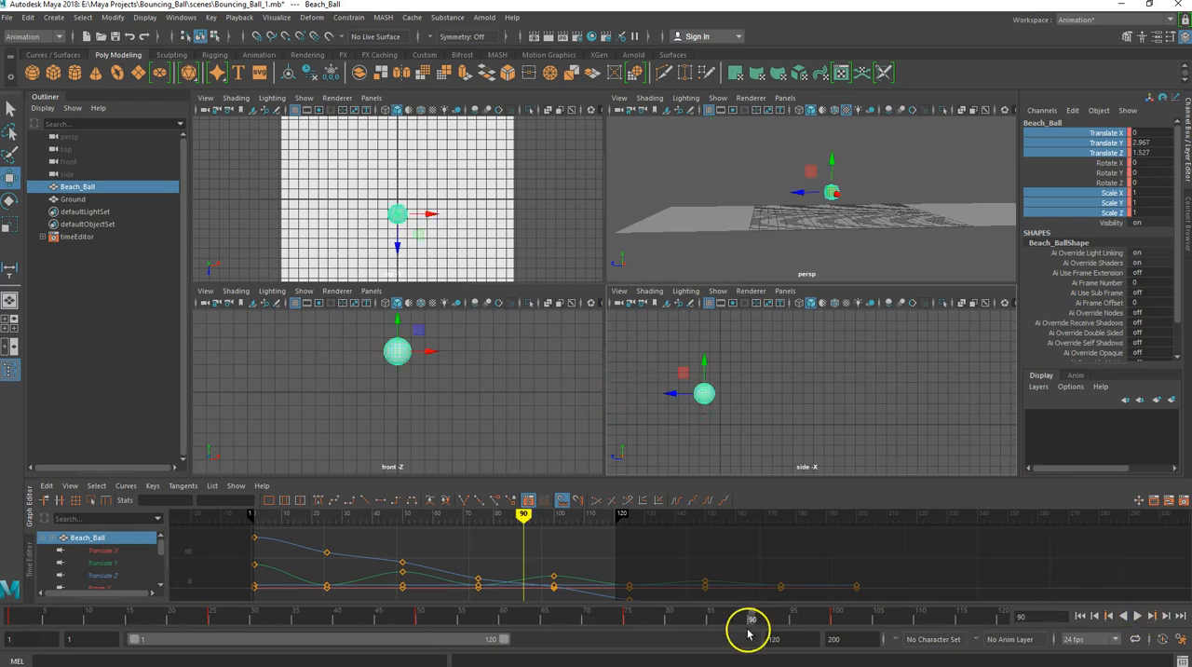
# - Extend the end of the playback range to frame 200 and play the full bouncing ball animation
pyautogui.moveTo(750, 621); pyautogui.dragTo(1002, 632)
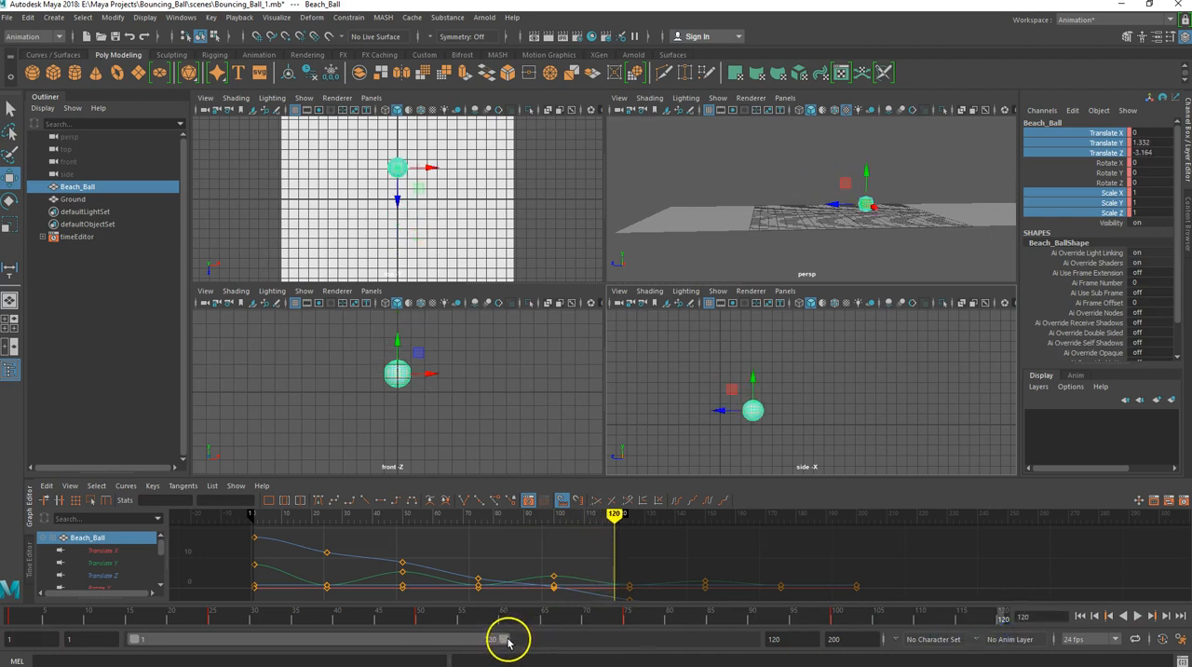
pyautogui.moveTo(792, 639); pyautogui.dragTo(727, 637)
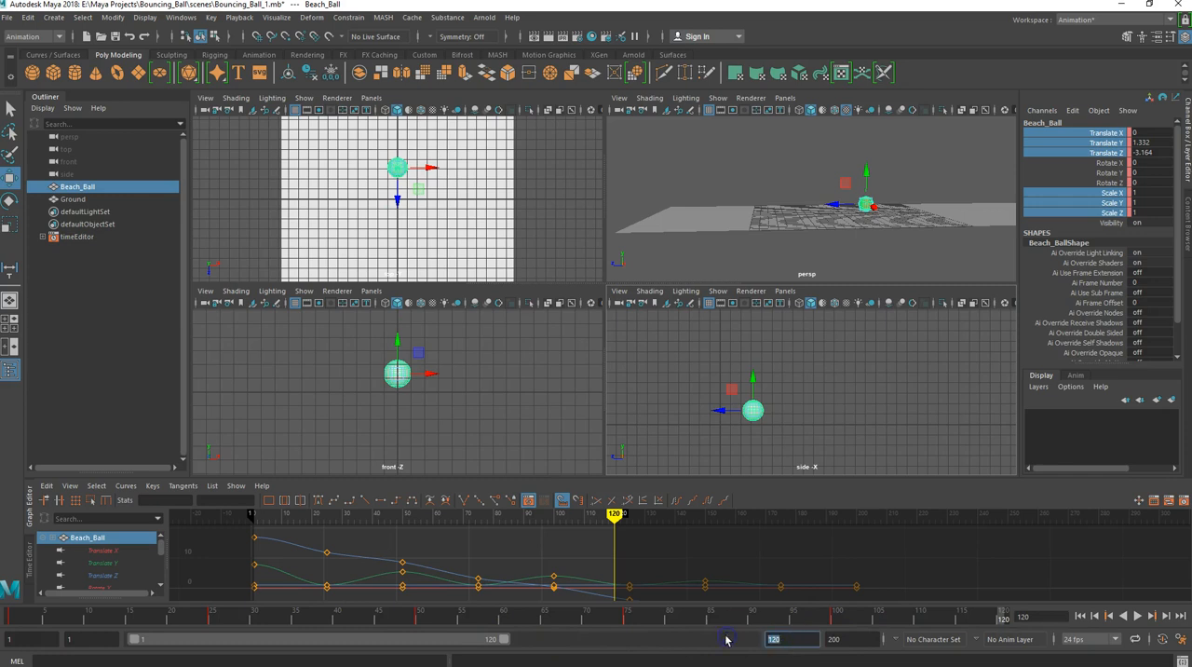
pyautogui.write('200')
pyautogui.press('Tab')
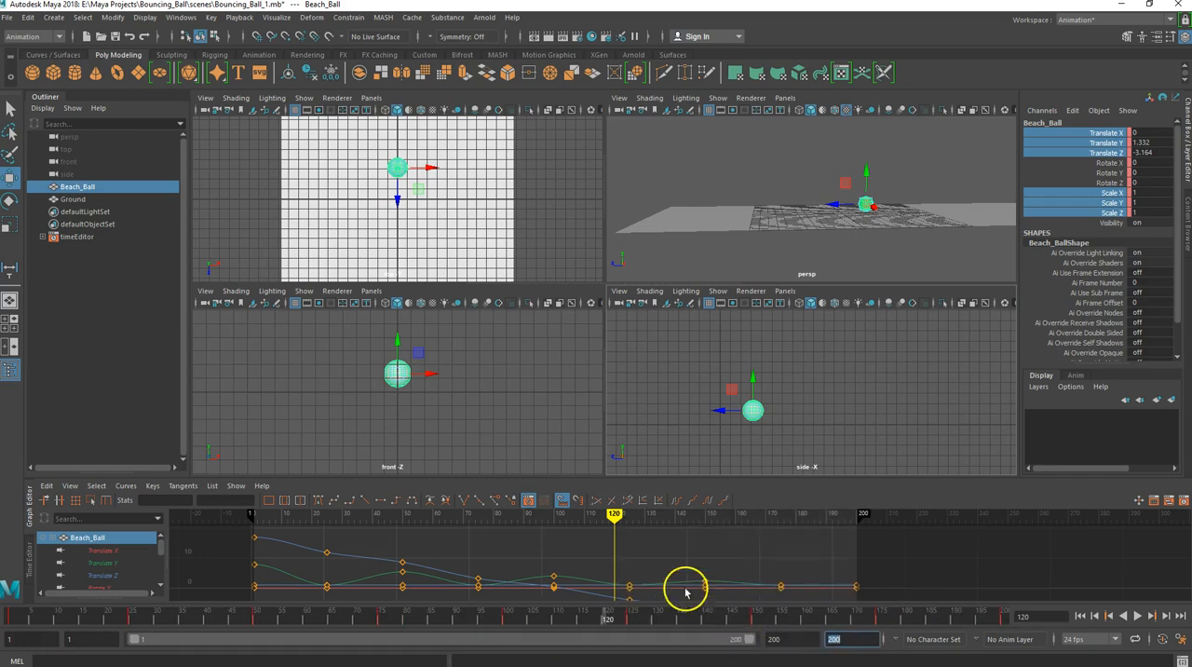
pyautogui.click(1138, 616)
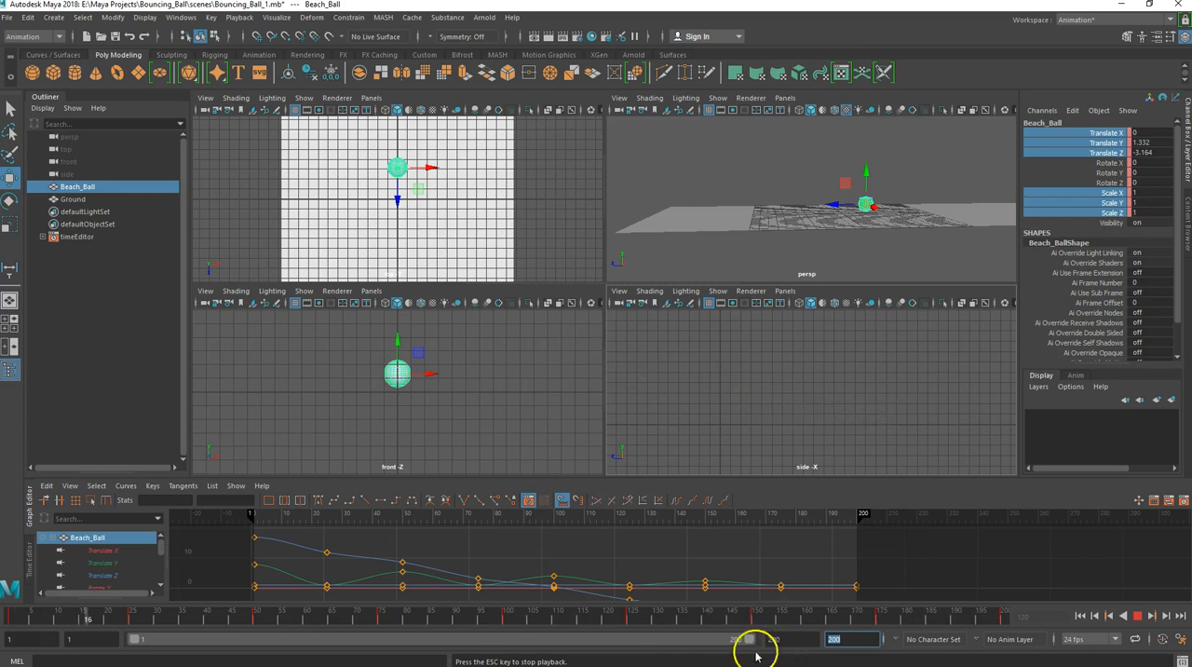
pyautogui.click(1138, 614)
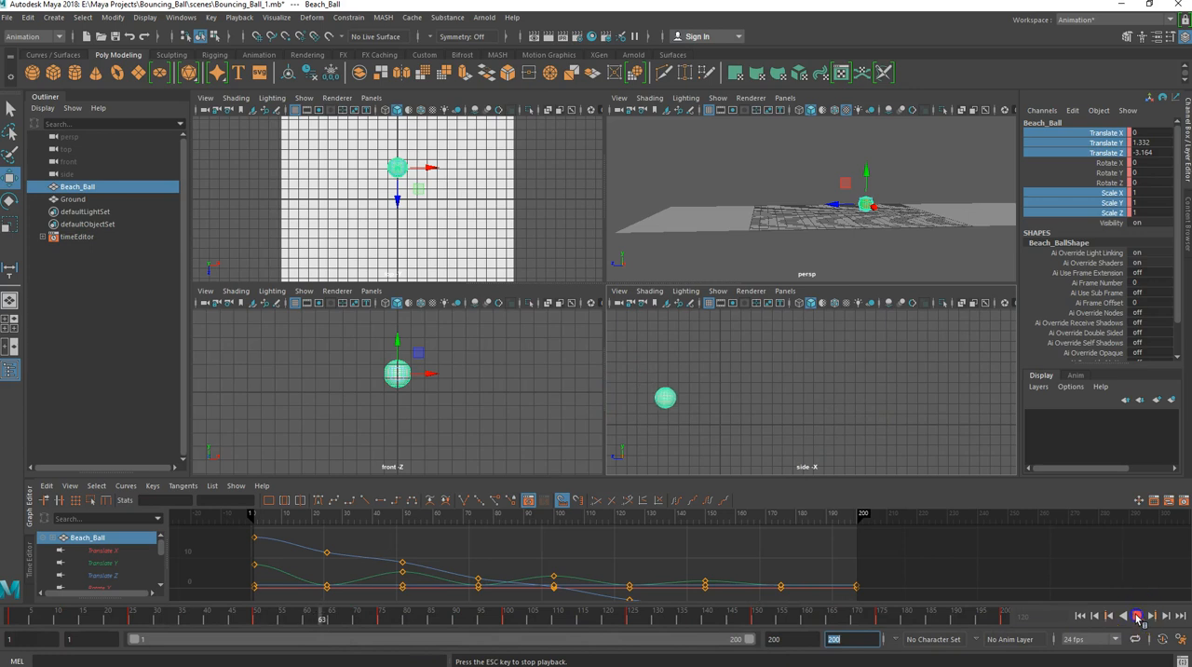